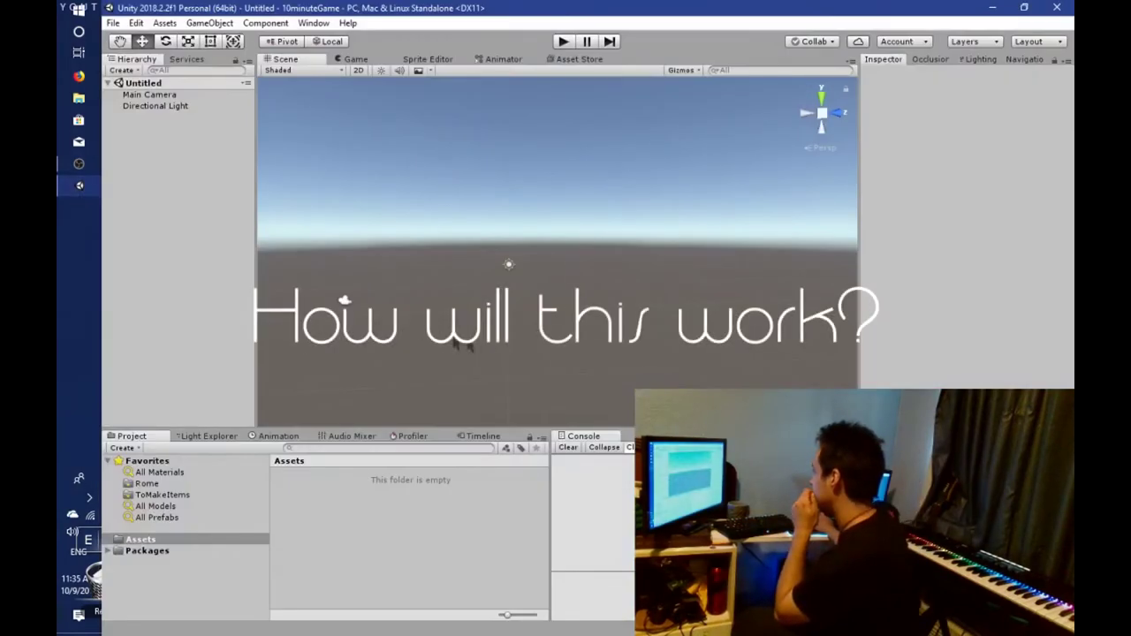
Orbit the view of the empty Untitled scene, which holds only a camera and light.
right_click_drag(455, 344, 490, 311)
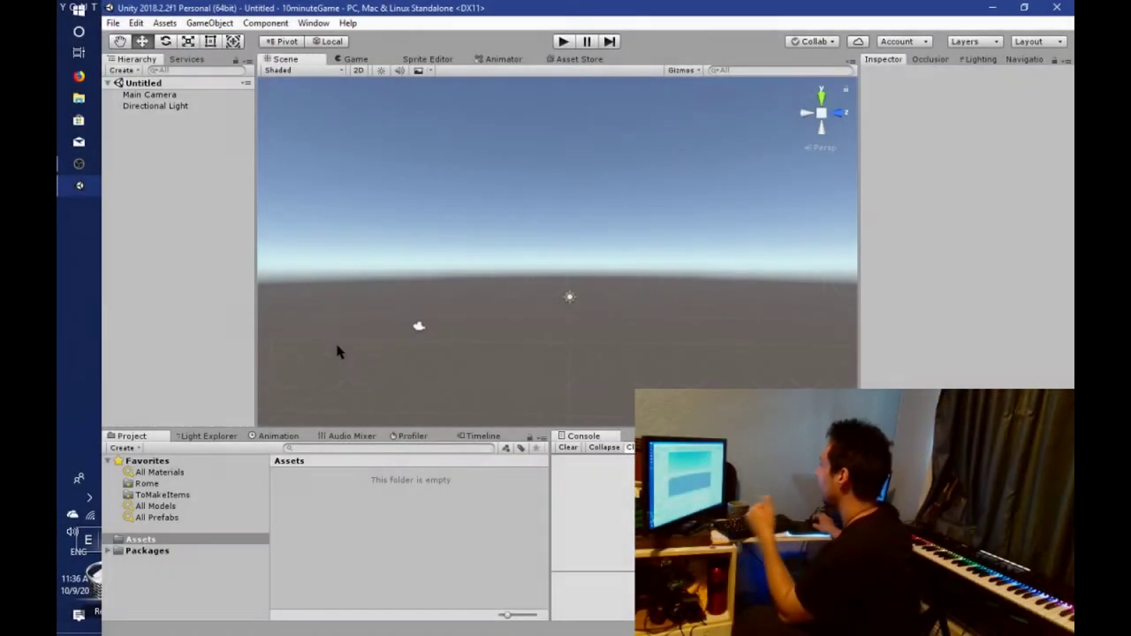
left_click(210, 23)
Create a 3D sphere and name it Player.
mouse_move(228, 71)
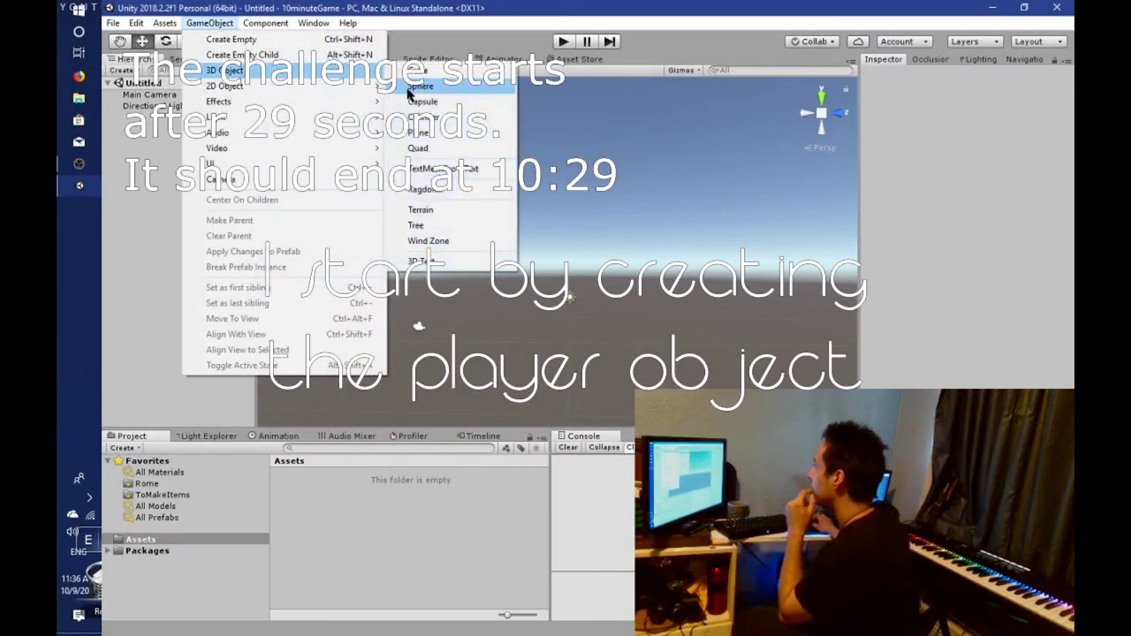
left_click(428, 87)
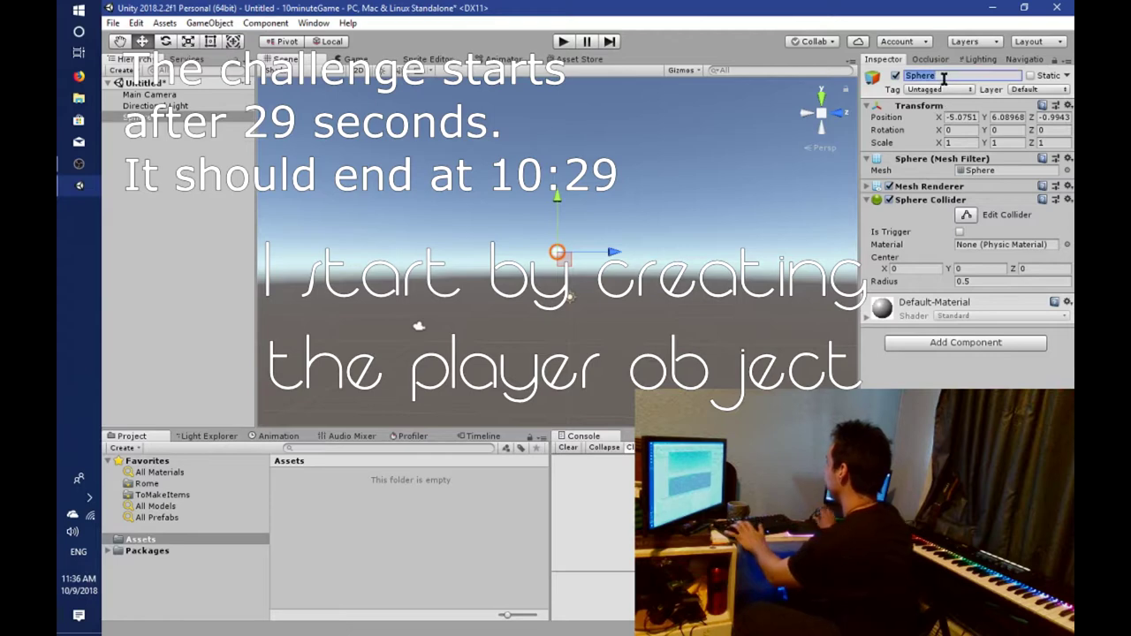
type("thePPl;ar")
key("Return")
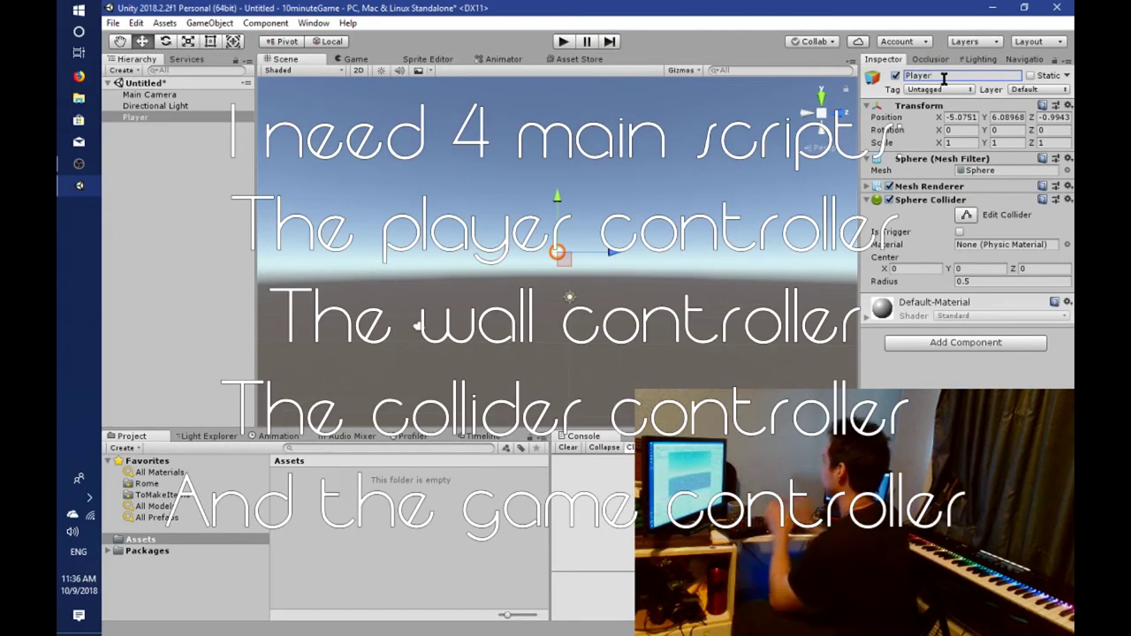
left_click(209, 23)
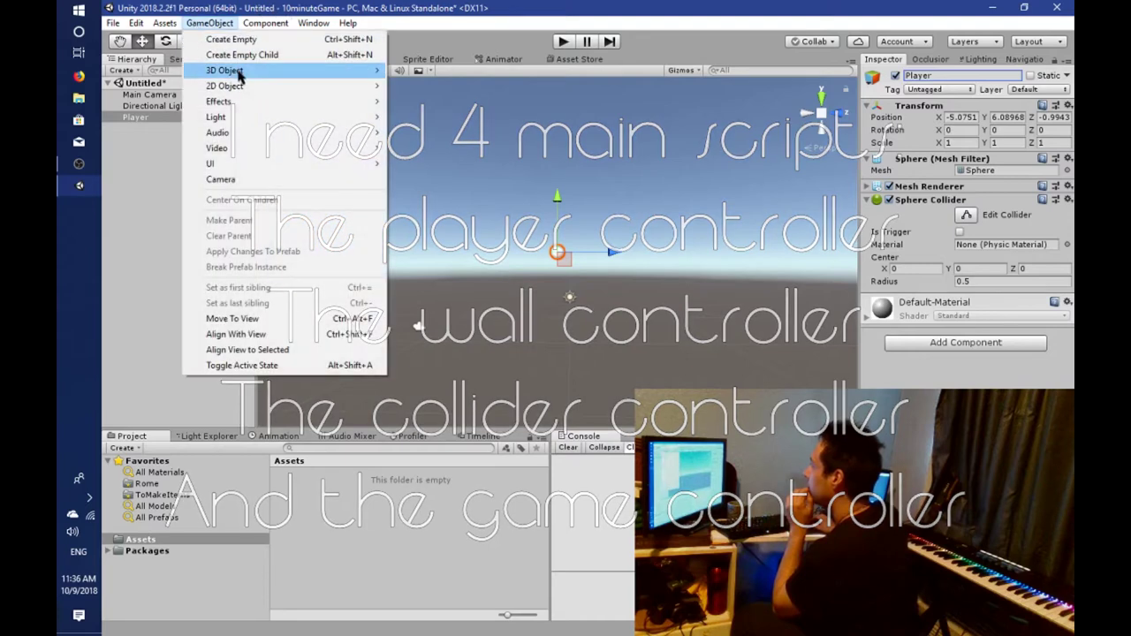
Add an empty GameObject with a child cube stretched into a long wall about 8 units tall.
left_click(274, 46)
right_click(163, 129)
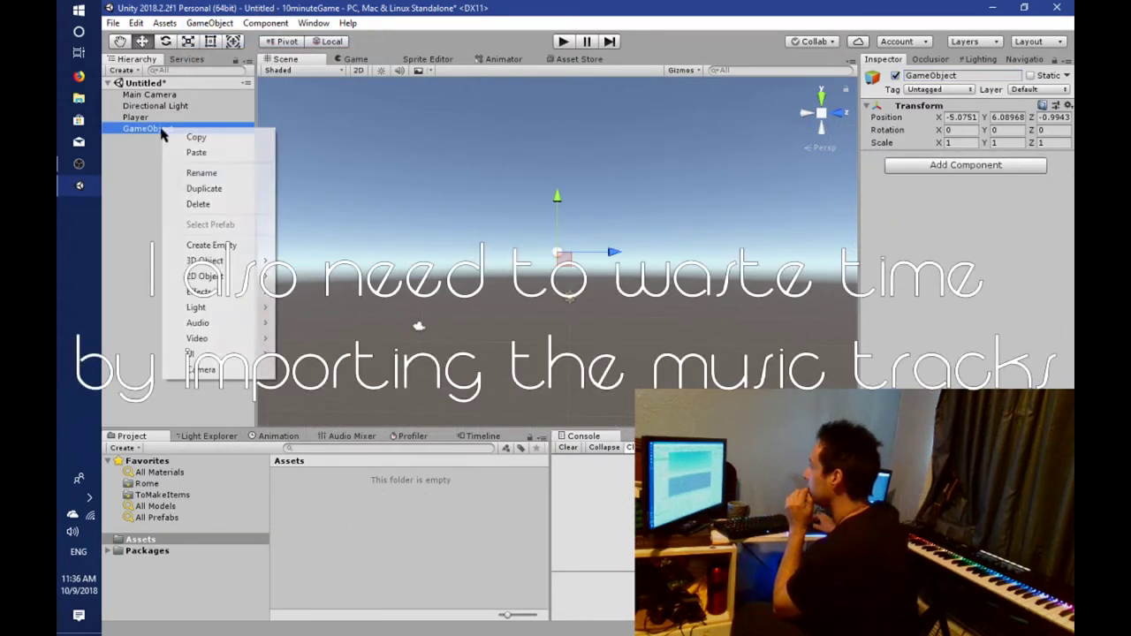
mouse_move(218, 265)
left_click(296, 264)
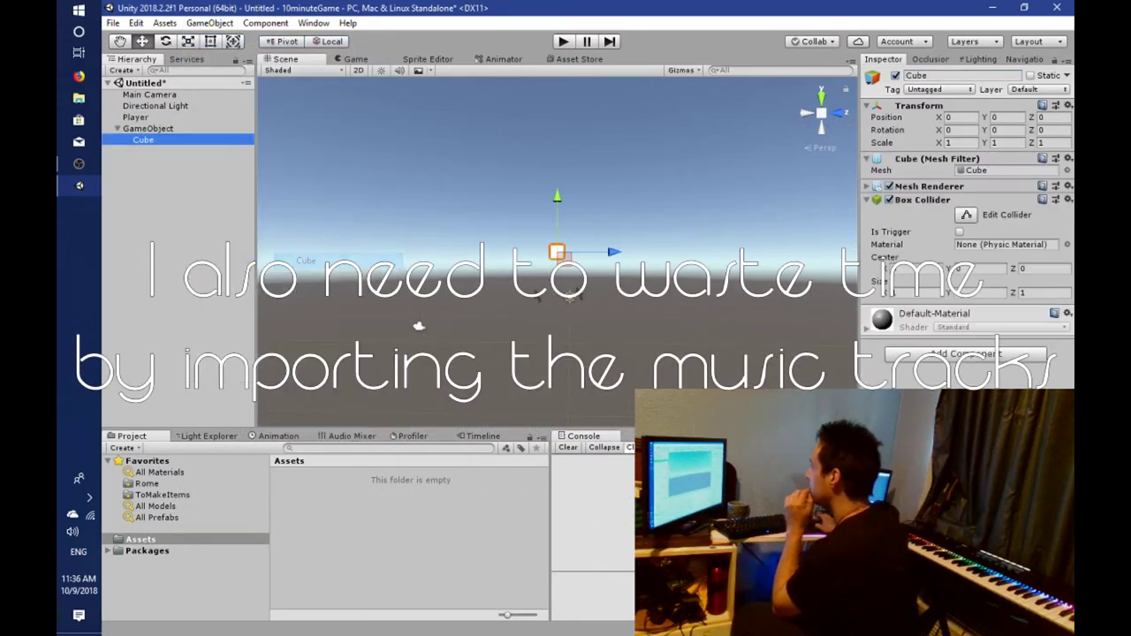
key("f")
left_click_drag(419, 315, 419, 310, "alt")
scroll(418, 310, "down", 3)
key("r")
left_click_drag(504, 250, 912, 311)
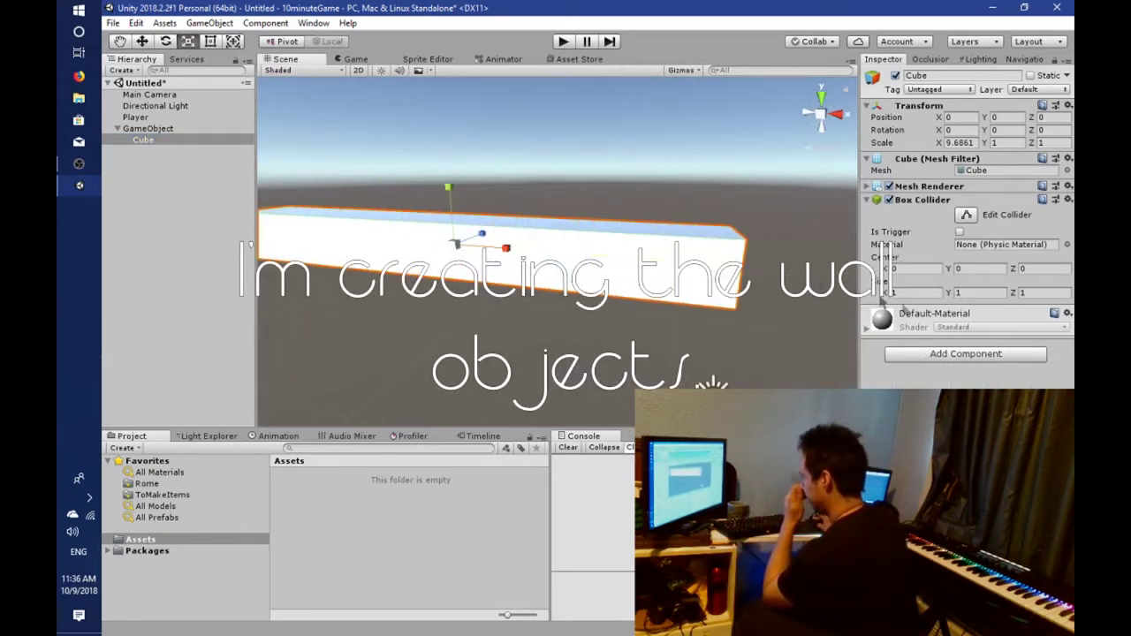
left_click_drag(448, 187, 459, 399)
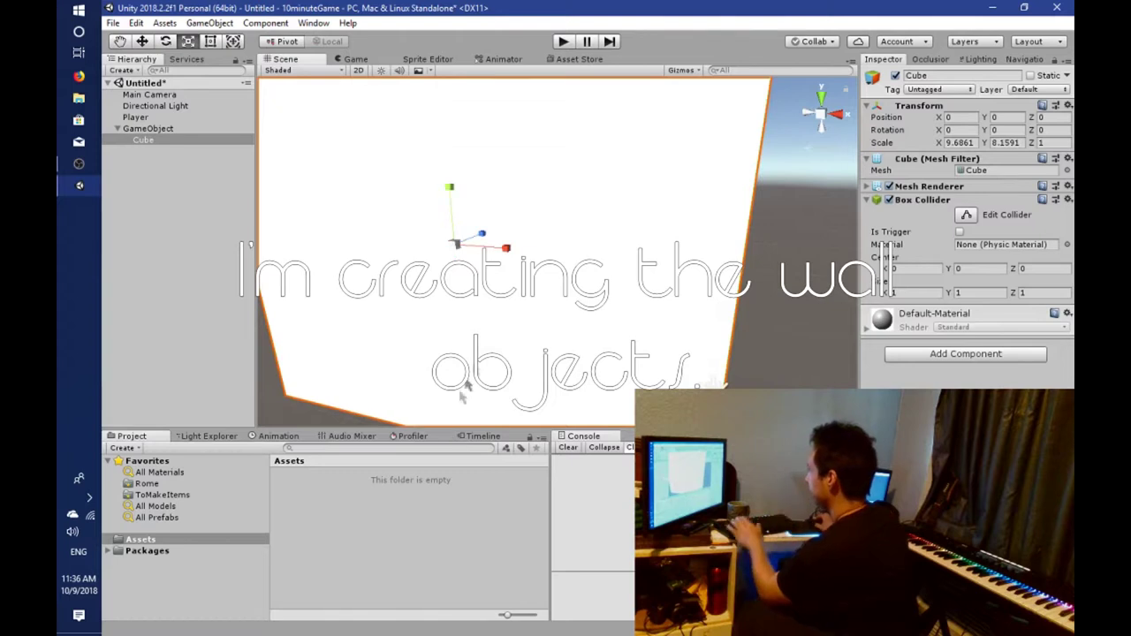
scroll(502, 292, "down", 2)
Raise the wall above the sphere and place a duplicate wall below it.
key("w")
left_click_drag(518, 256, 517, 89)
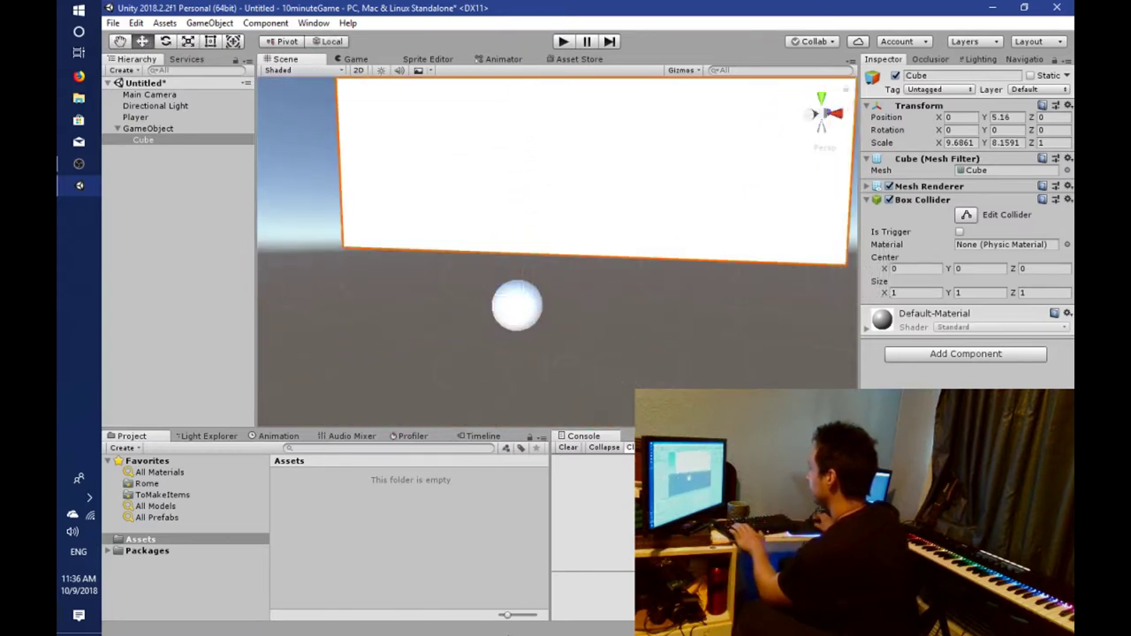
scroll(449, 342, "down", 4)
key("ctrl+d")
mouse_move(538, 97)
left_mouse_down()
mouse_move(531, 371)
mouse_move(564, 209)
left_mouse_up()
Duplicate a third cube, size it to fill the gap, name it s, and make it invisible.
key("ctrl+d")
key("r")
mouse_move(547, 255)
left_mouse_down()
mouse_move(519, 276)
mouse_move(570, 261)
mouse_move(734, 268)
left_mouse_up()
mouse_move(546, 198)
left_mouse_down()
mouse_move(550, 164)
mouse_move(553, 219)
left_mouse_up()
key("w")
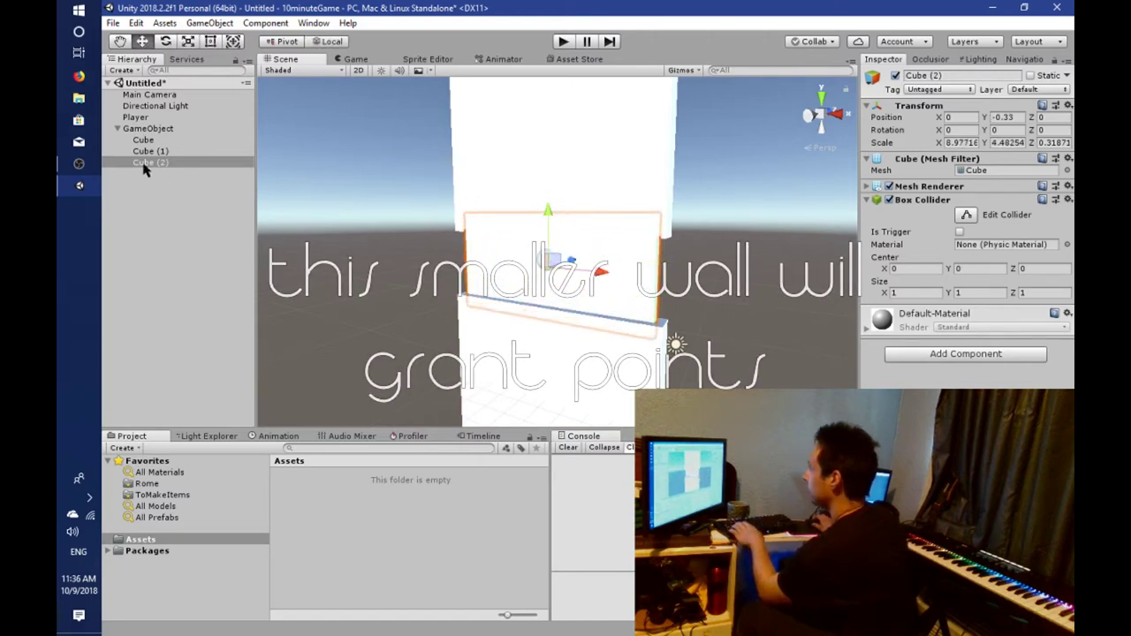
left_click(160, 164)
type("s")
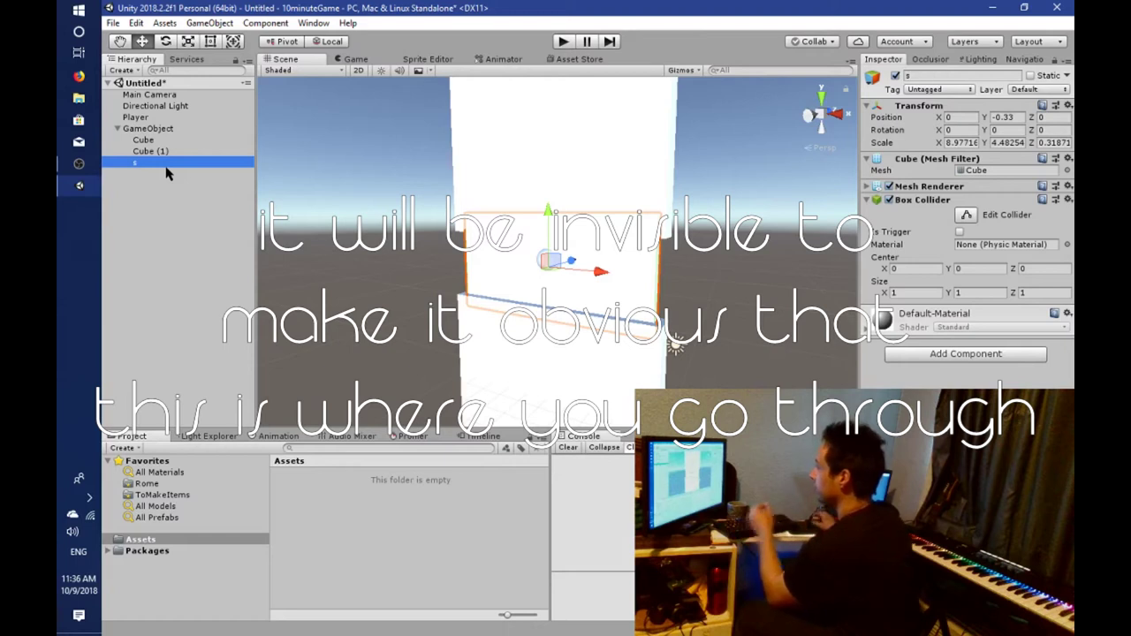
left_click(889, 187)
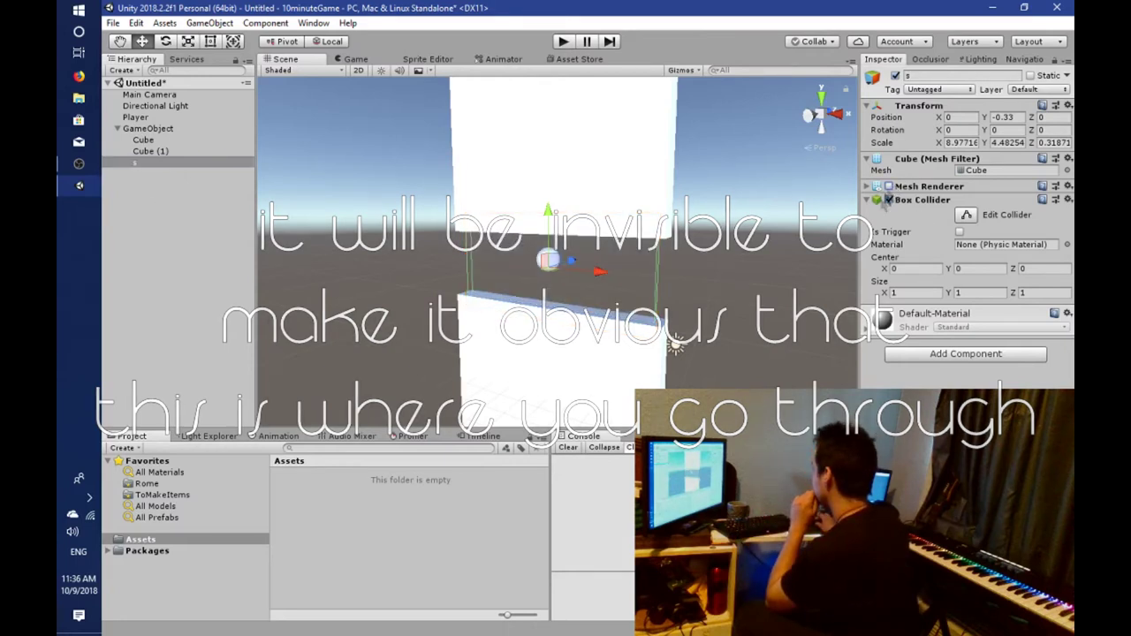
Select both walls and the Player together to add a component.
left_click(144, 139, "shift")
left_click(155, 118, "ctrl")
left_click(929, 275)
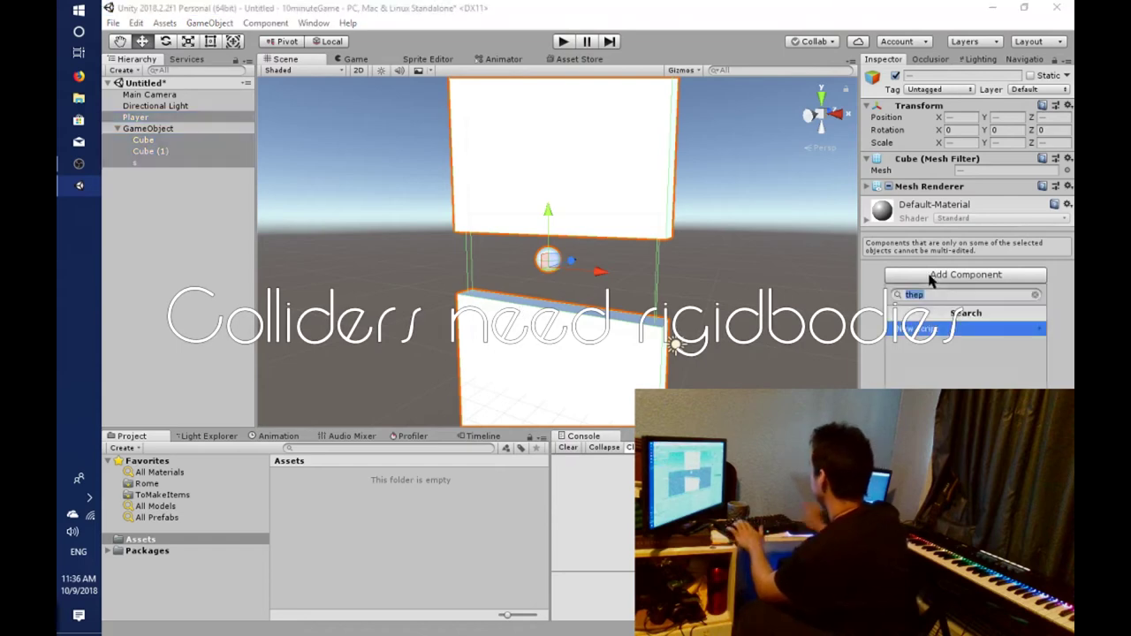
Give the selected objects a kinematic Rigidbody with gravity turned off.
key("Return")
left_click(958, 249)
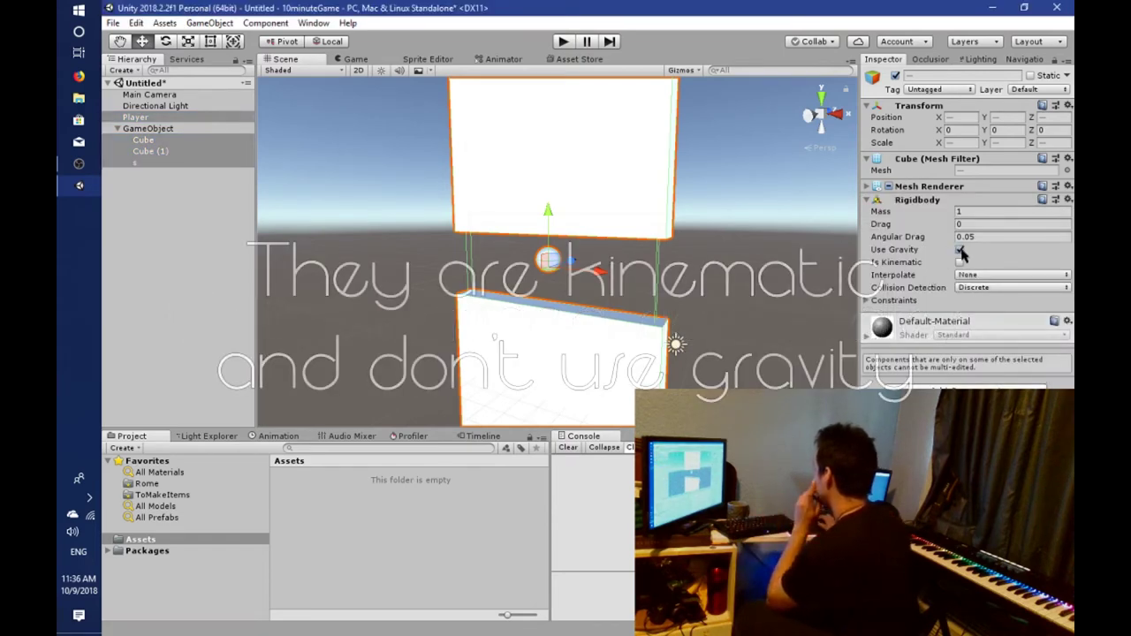
left_click_drag(828, 306, 760, 300, "alt")
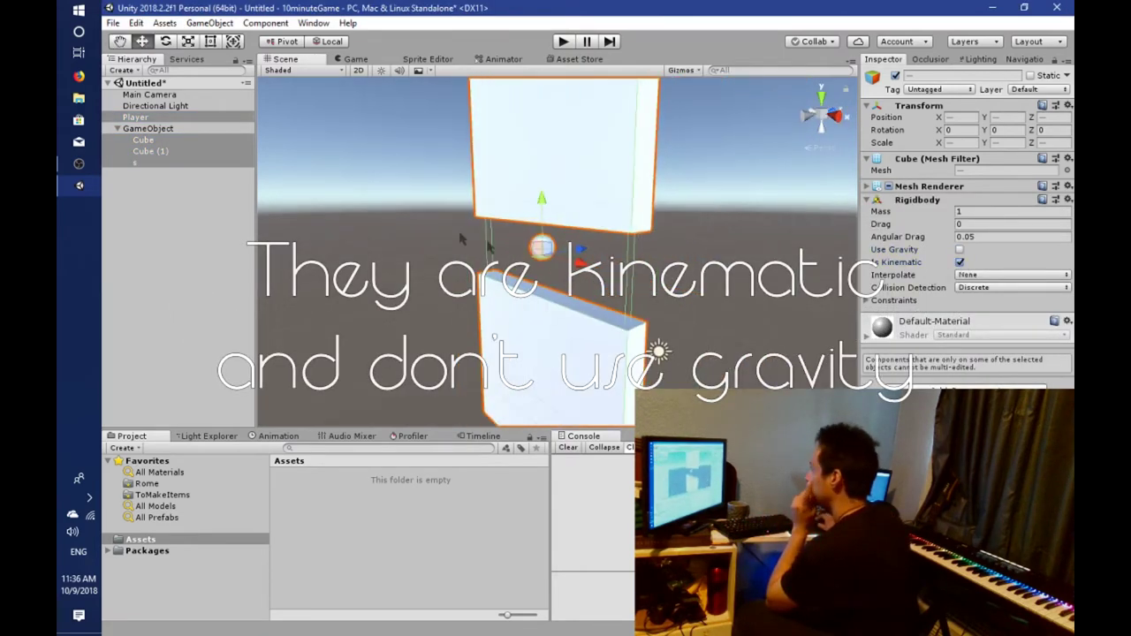
Move the wall GameObject group forward to Z 16.45.
left_click(147, 128)
left_click_drag(649, 299, 555, 290, "alt")
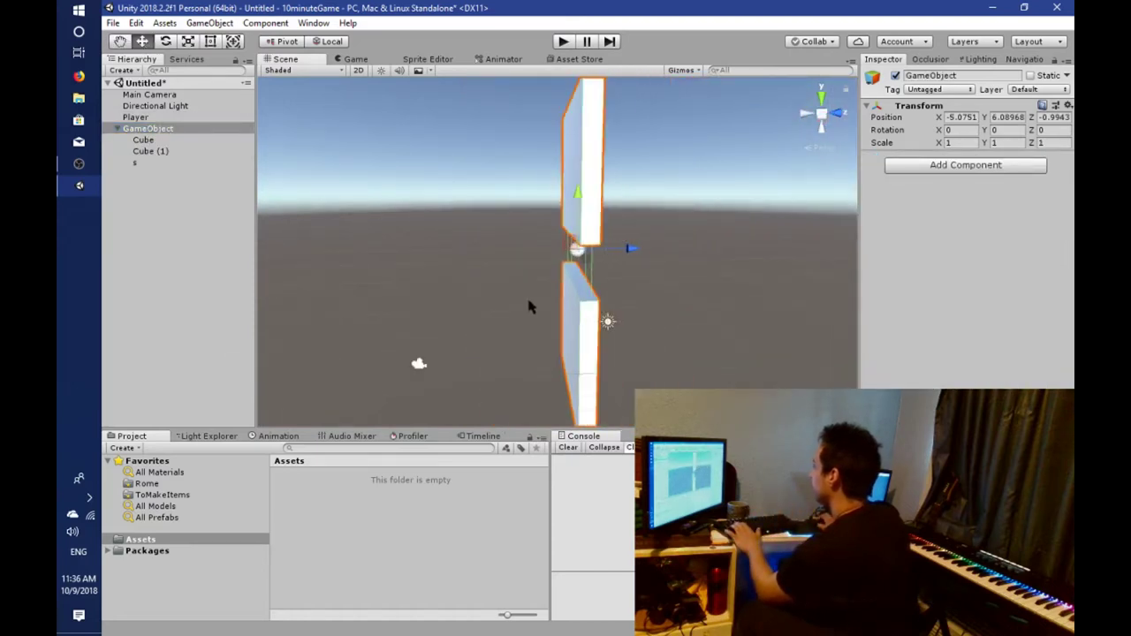
mouse_move(479, 254)
left_mouse_down()
mouse_move(636, 267)
mouse_move(450, 258)
left_mouse_up()
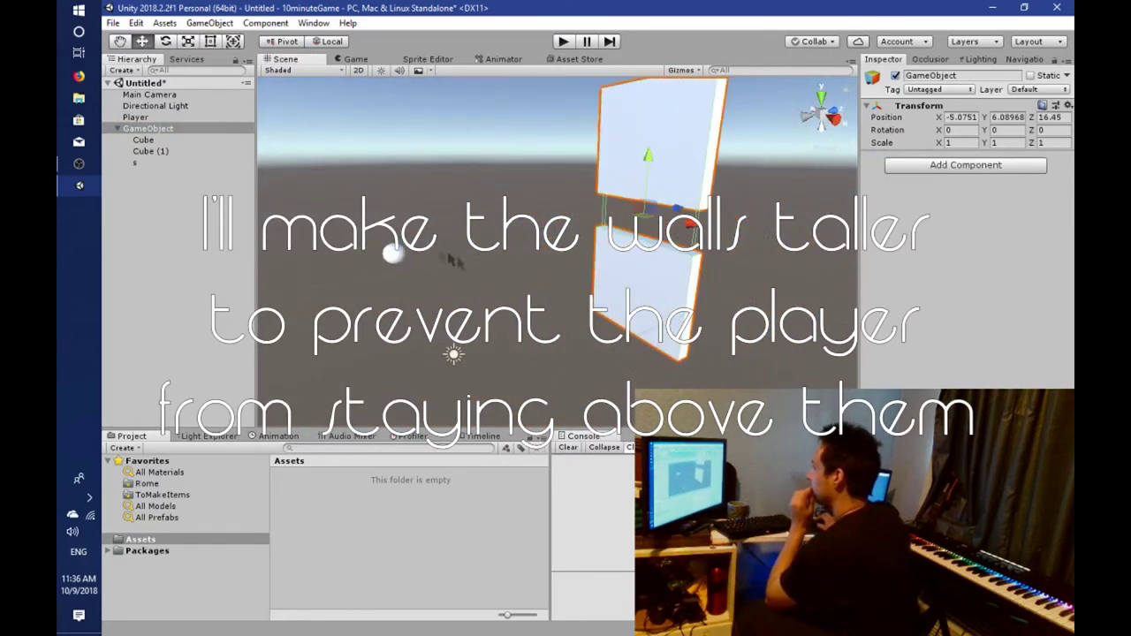
Extend the lower wall downward and the upper wall up to about 29 units tall.
left_click(150, 151)
key("t")
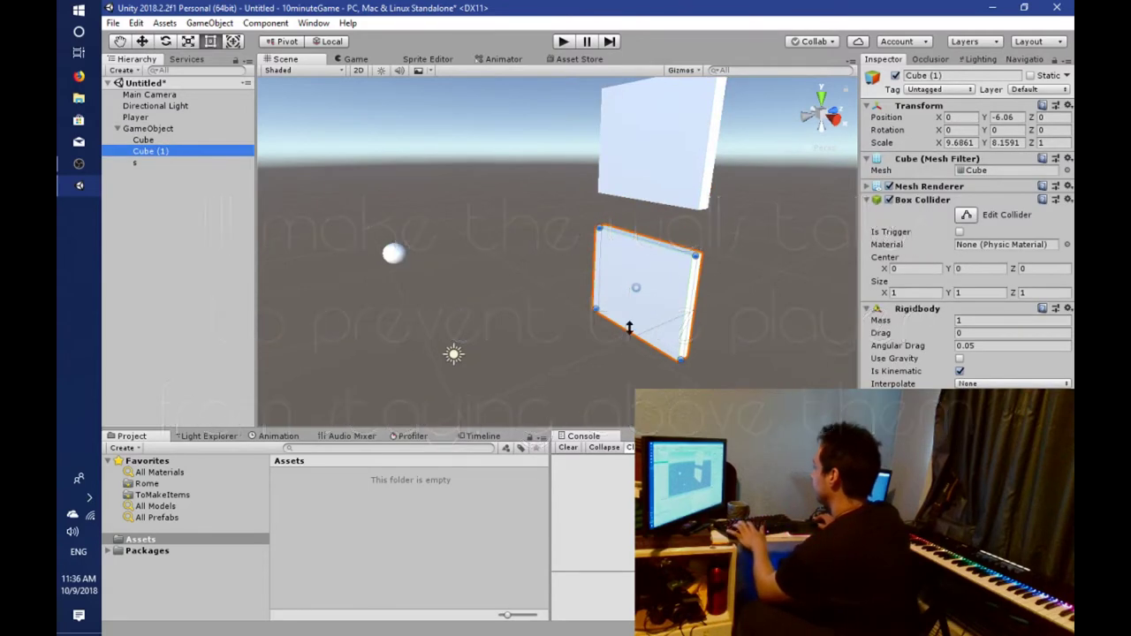
left_click_drag(638, 355, 596, 459)
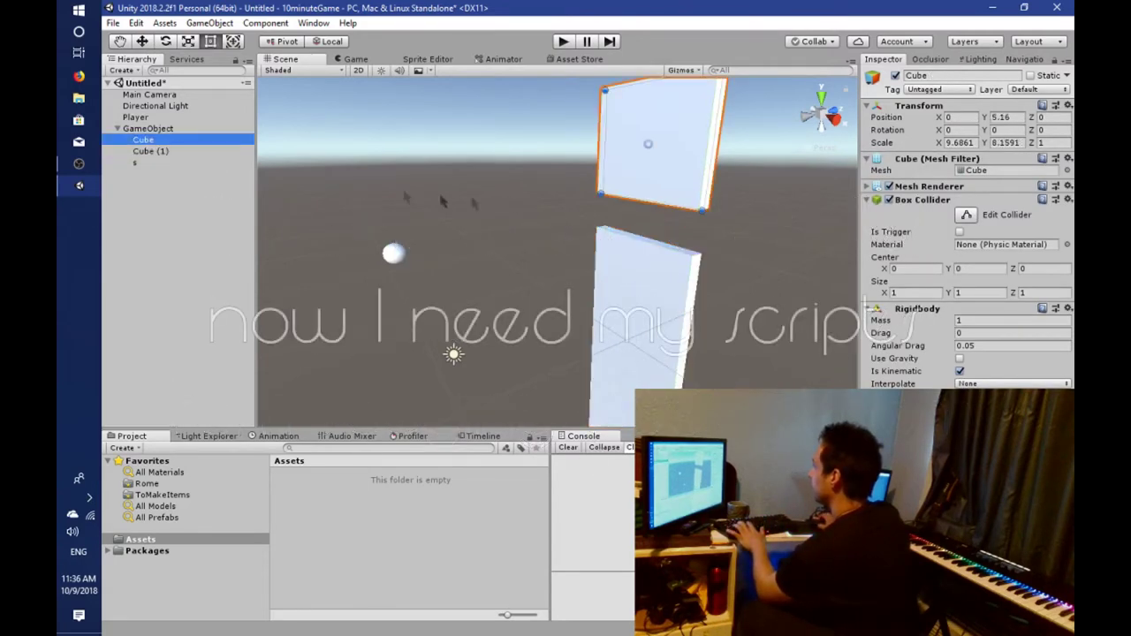
key("f")
left_click_drag(642, 183, 642, 80)
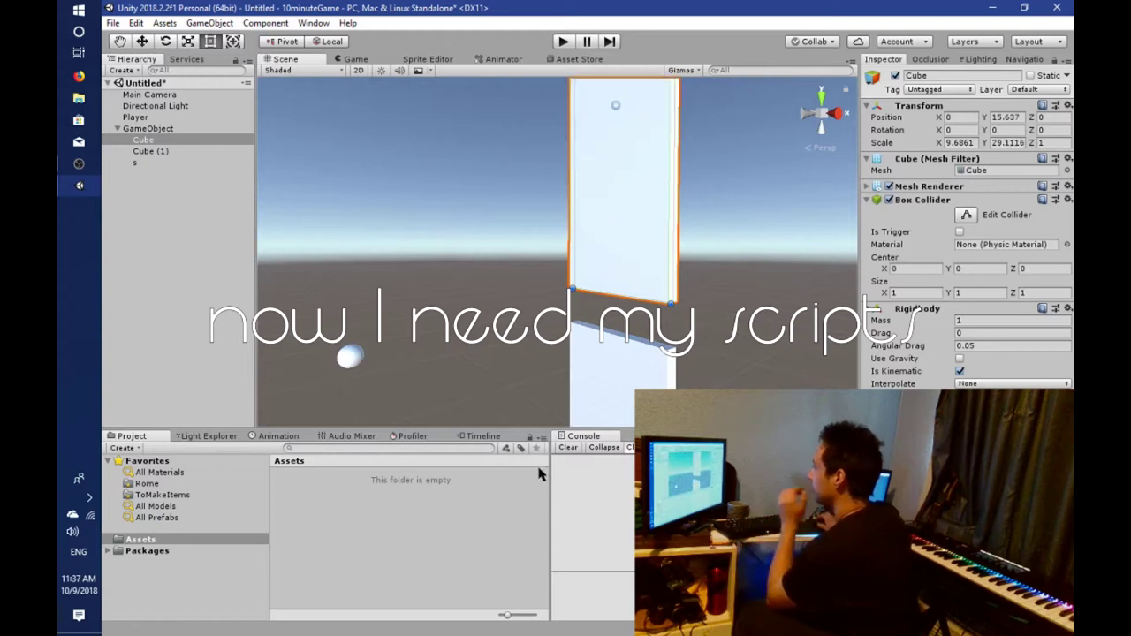
left_click(146, 246)
left_click(154, 129)
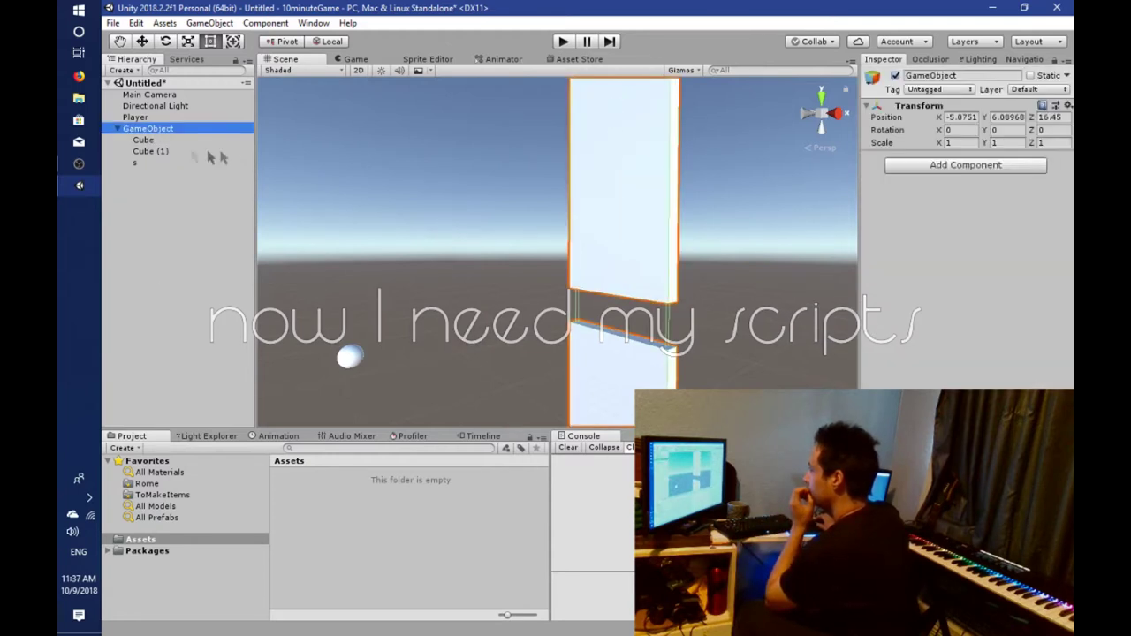
Create C# scripts named player and moveB in the Assets folder.
left_click(168, 95)
right_click(327, 546)
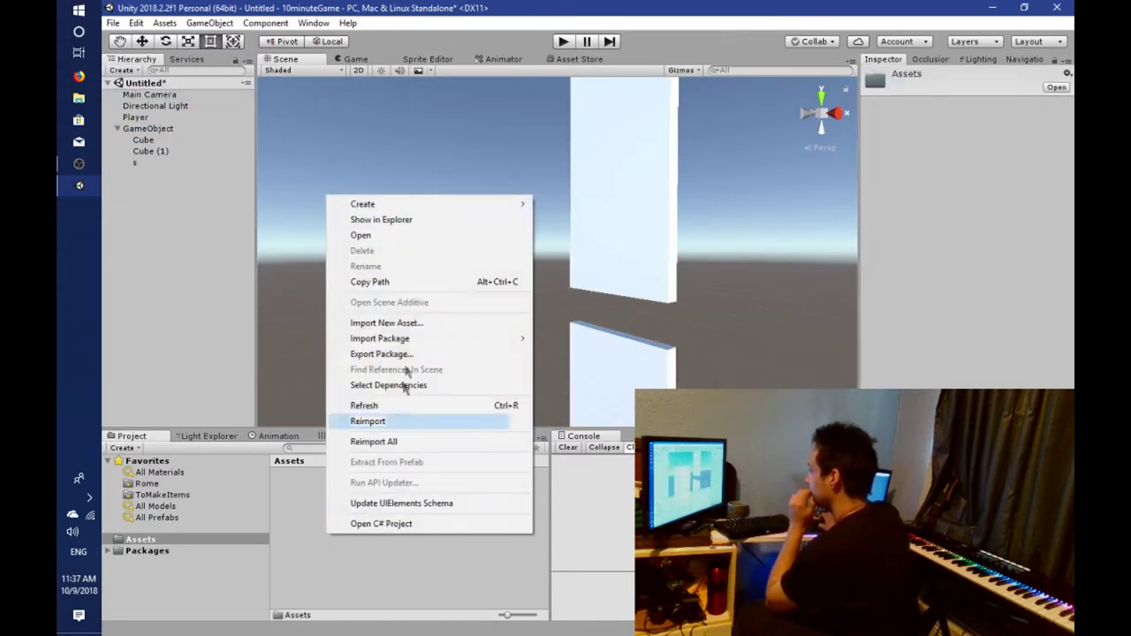
mouse_move(397, 203)
left_click(570, 157)
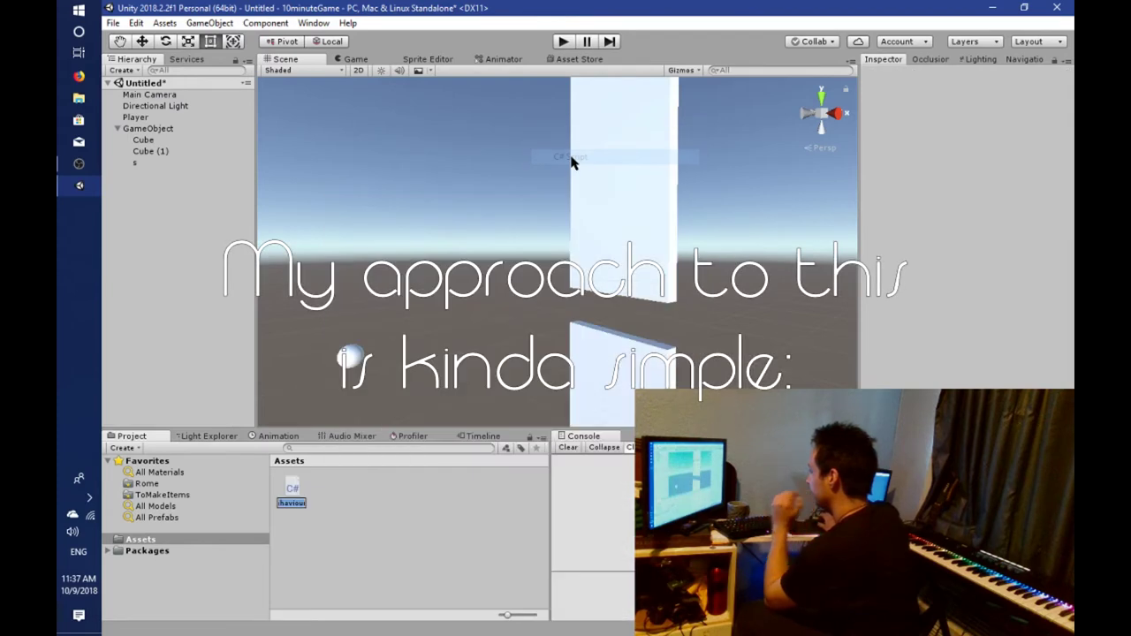
type("player")
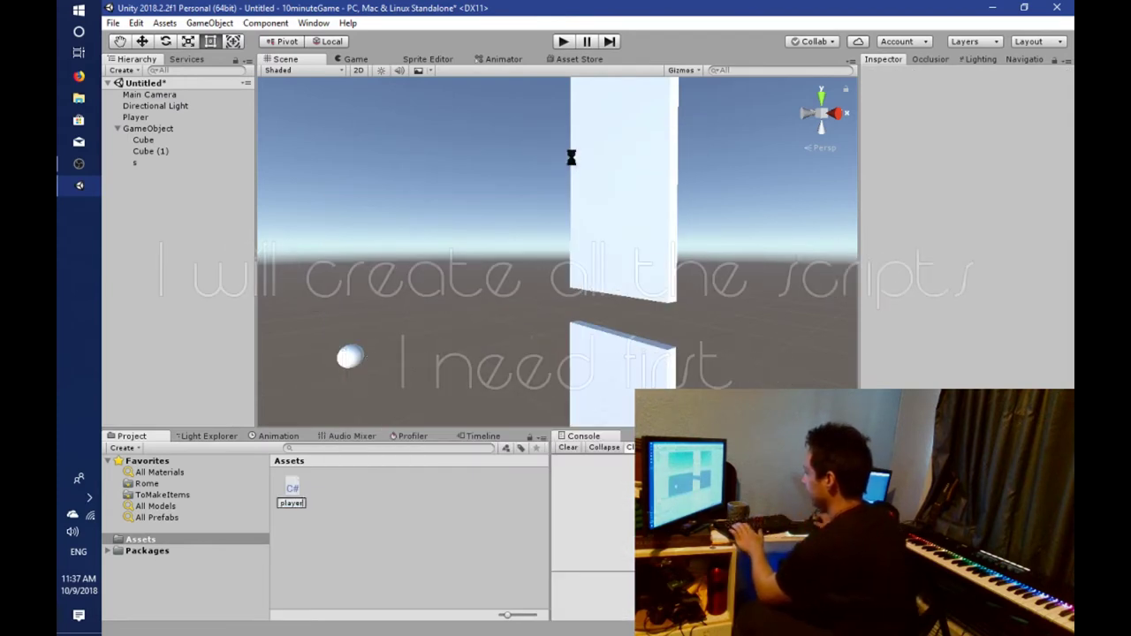
key("Return")
right_click(406, 530)
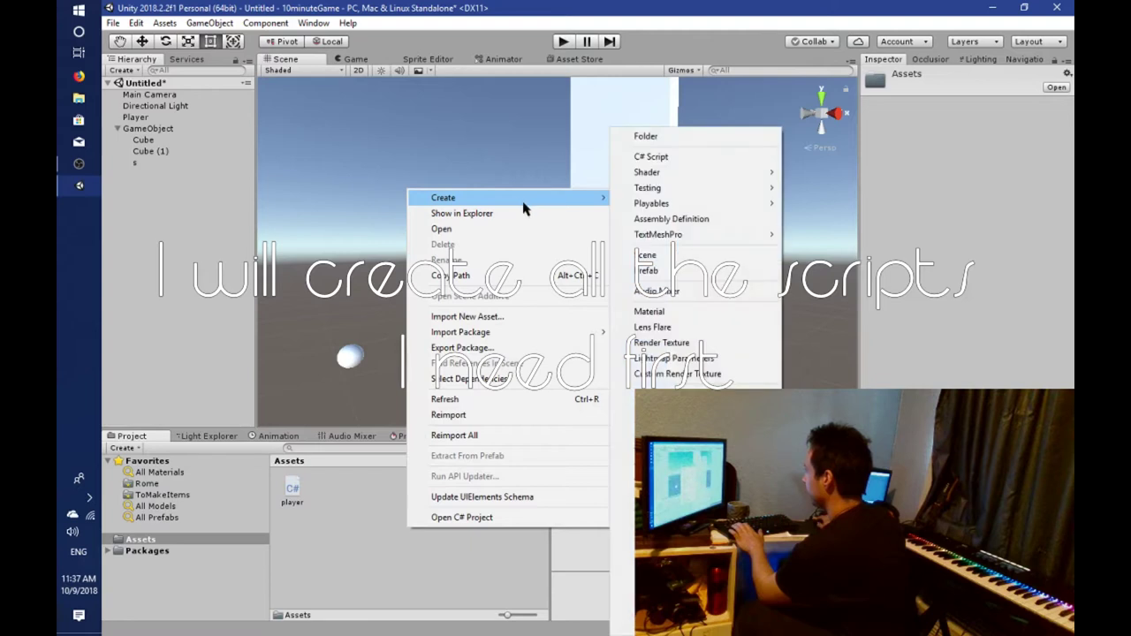
mouse_move(598, 196)
key("Escape")
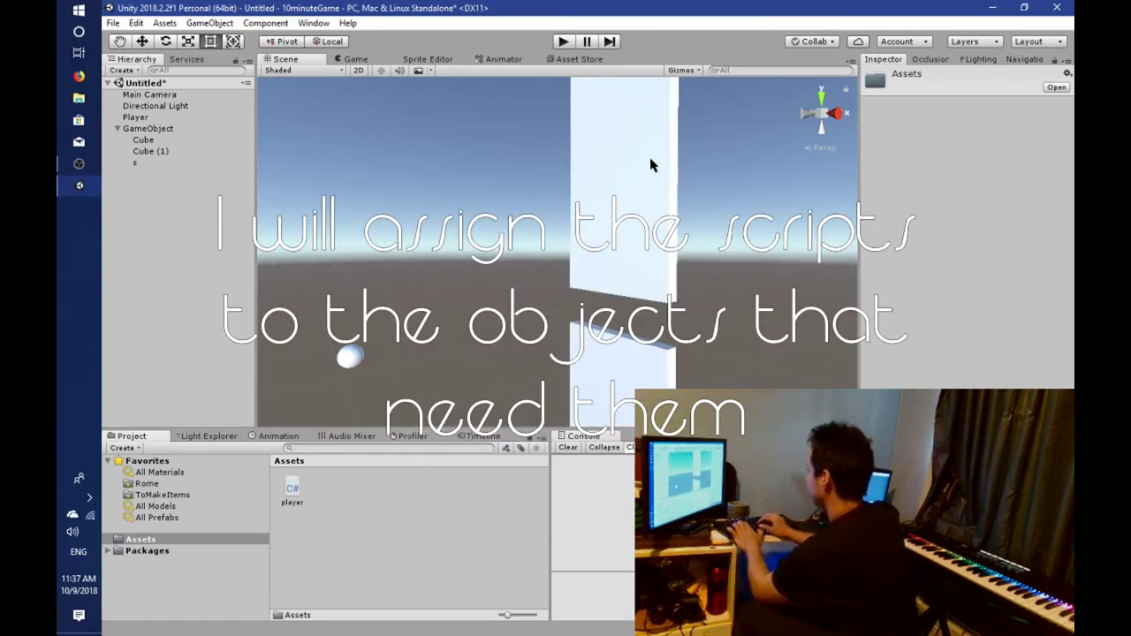
type("moveB")
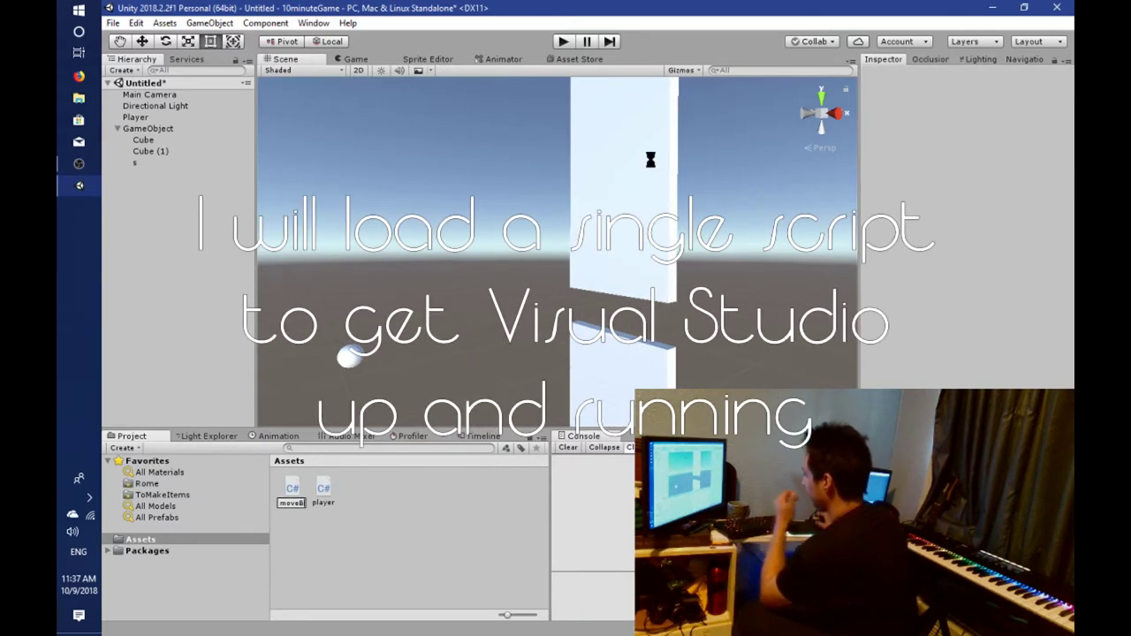
key("Return")
Create two more C# scripts, CrashPlaer and ScoreManager.
right_click(423, 530)
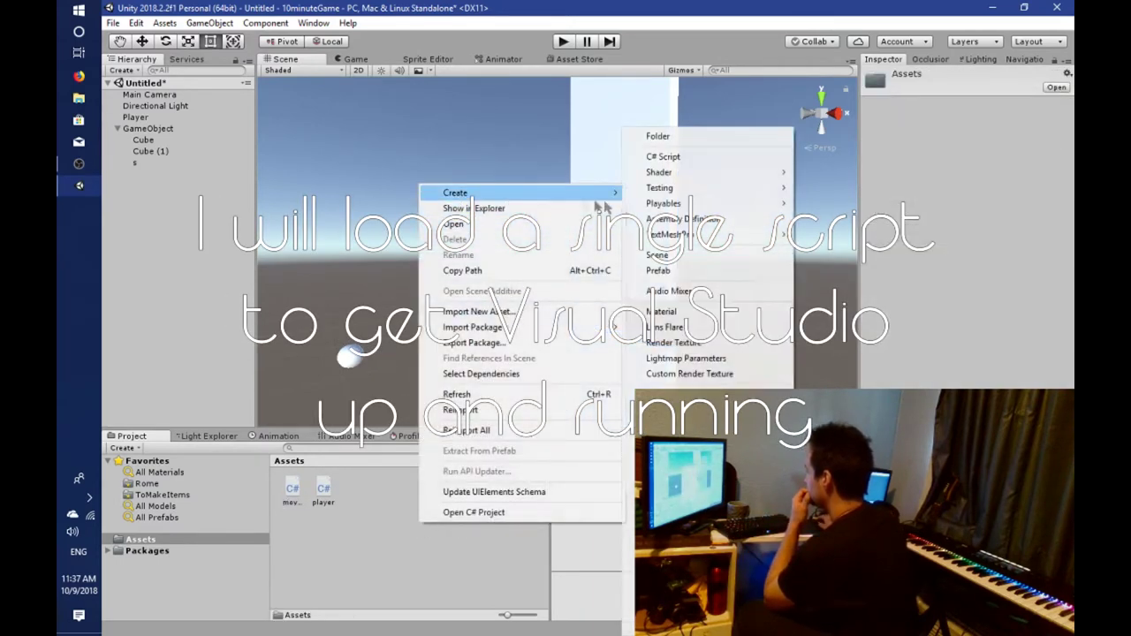
left_click(661, 159)
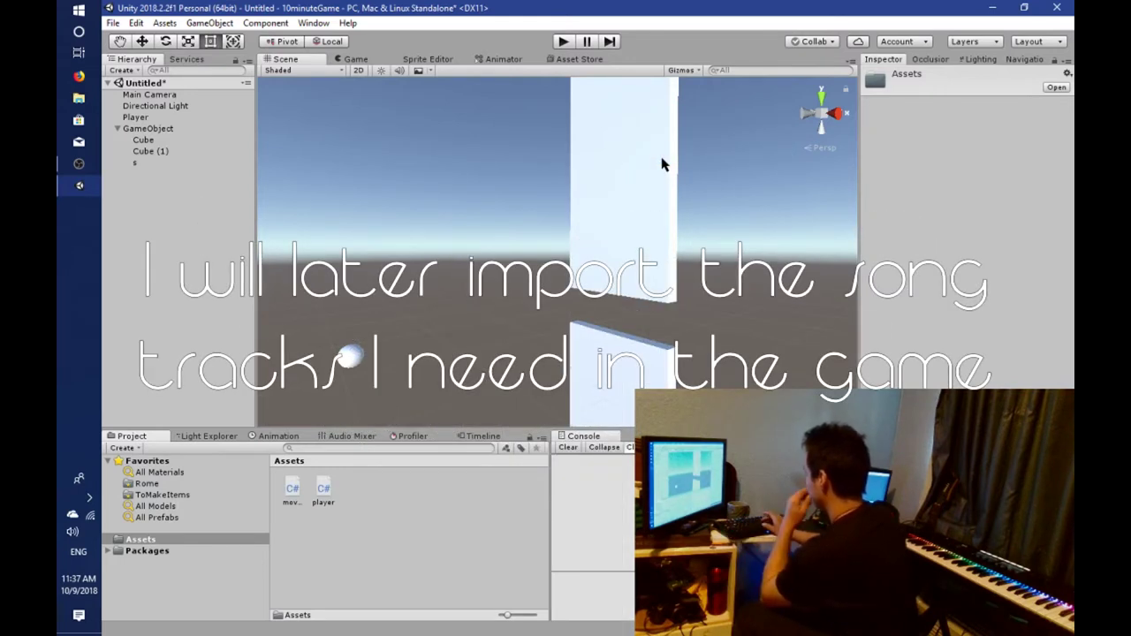
type("CrashPl")
key("Return")
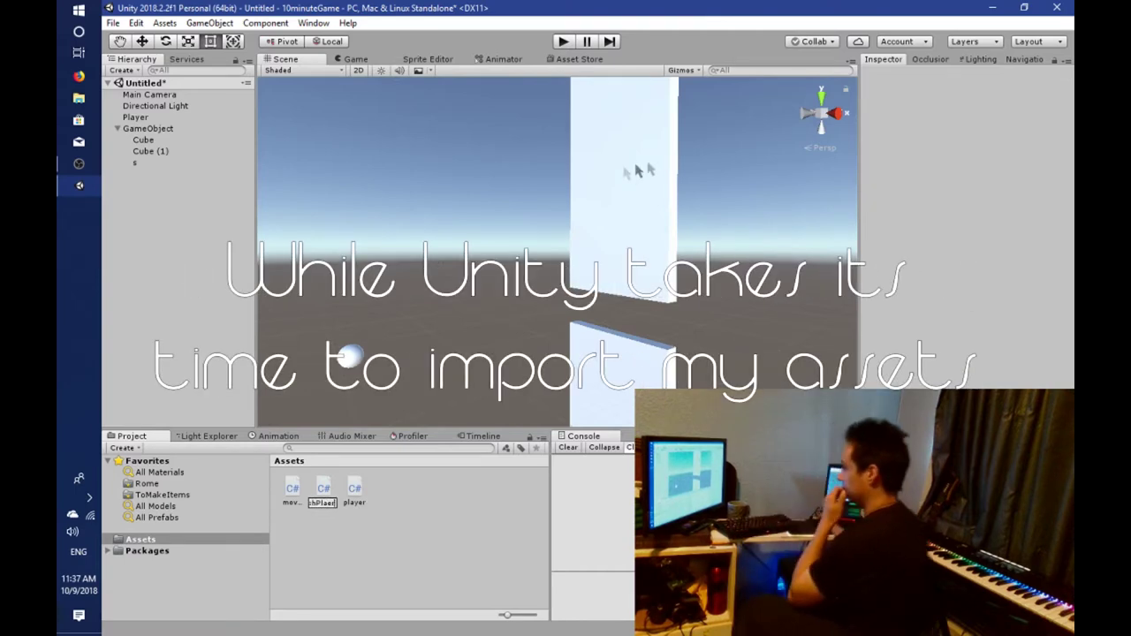
right_click(440, 530)
mouse_move(530, 198)
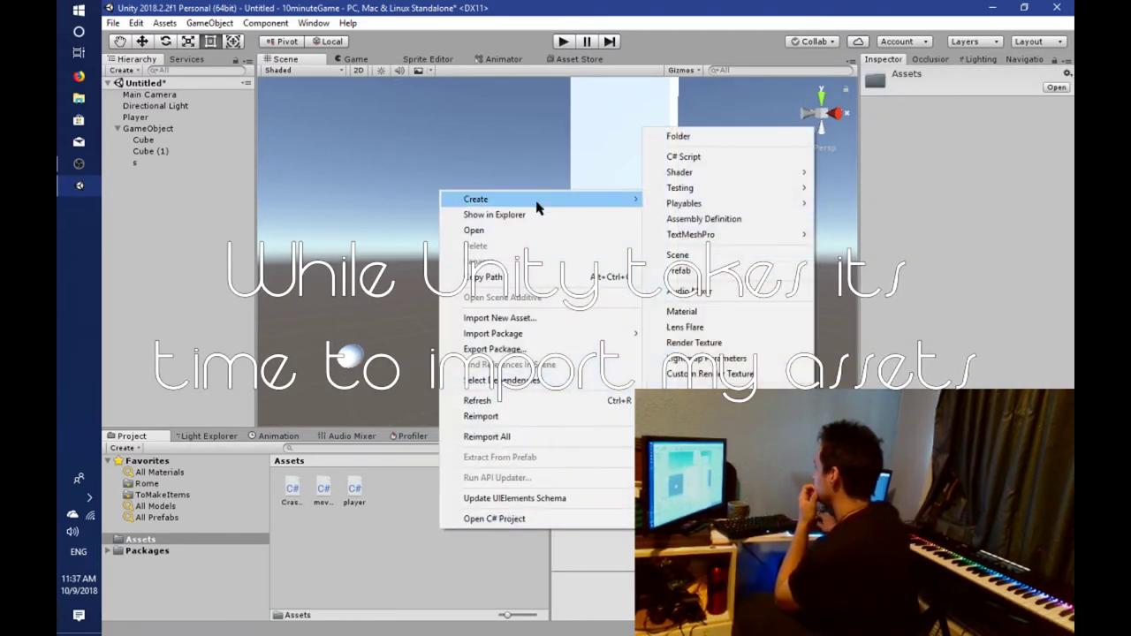
key("Escape")
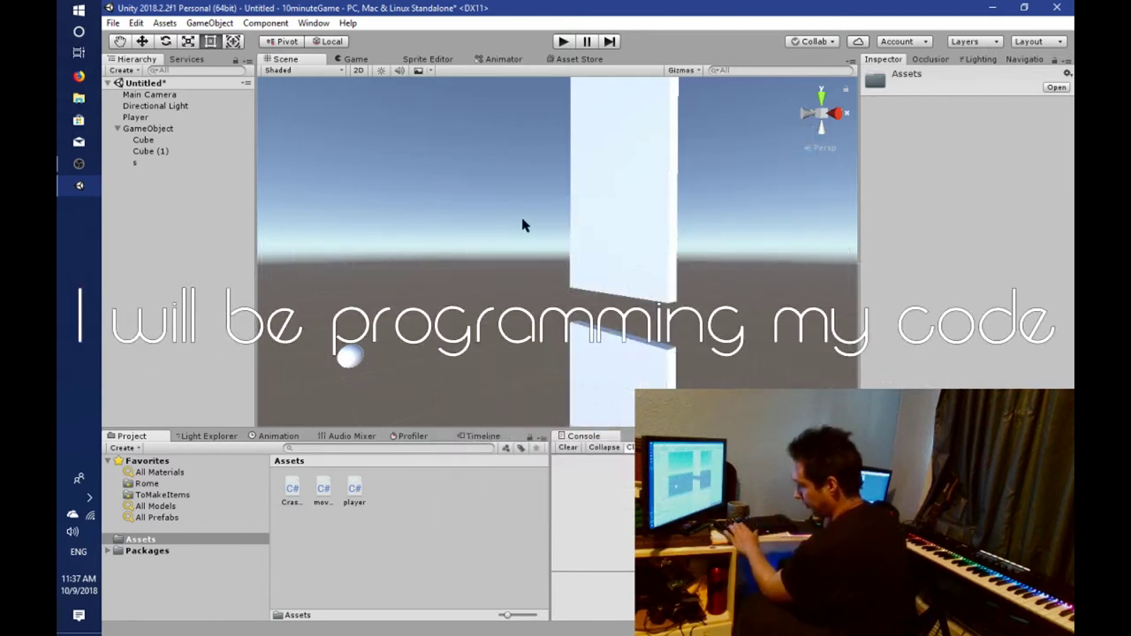
type("ScoreMa")
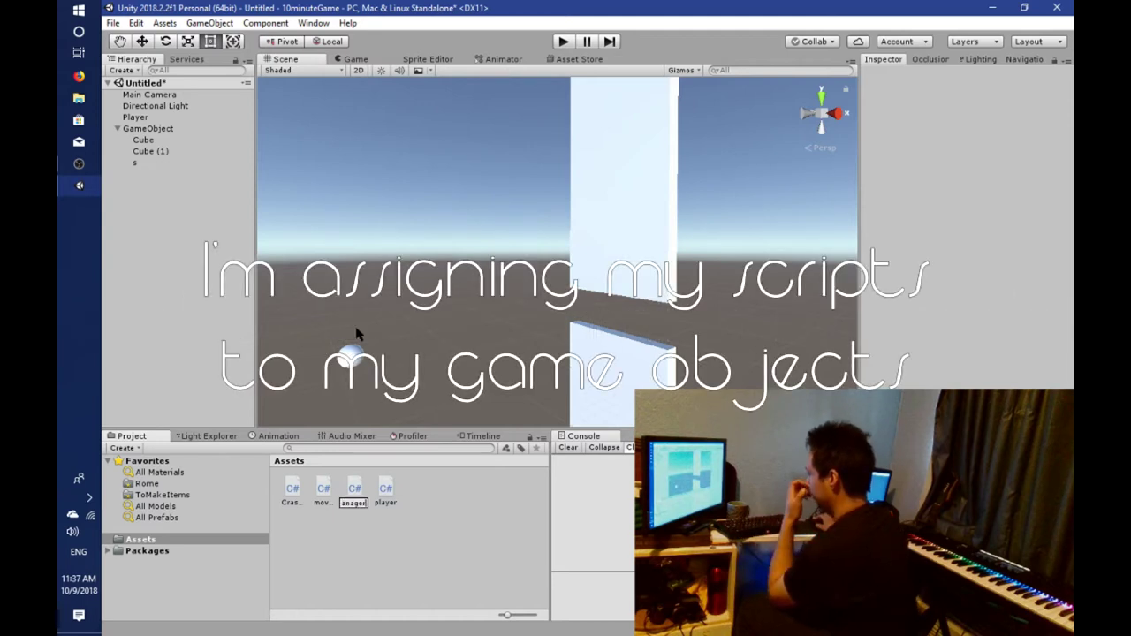
key("Return")
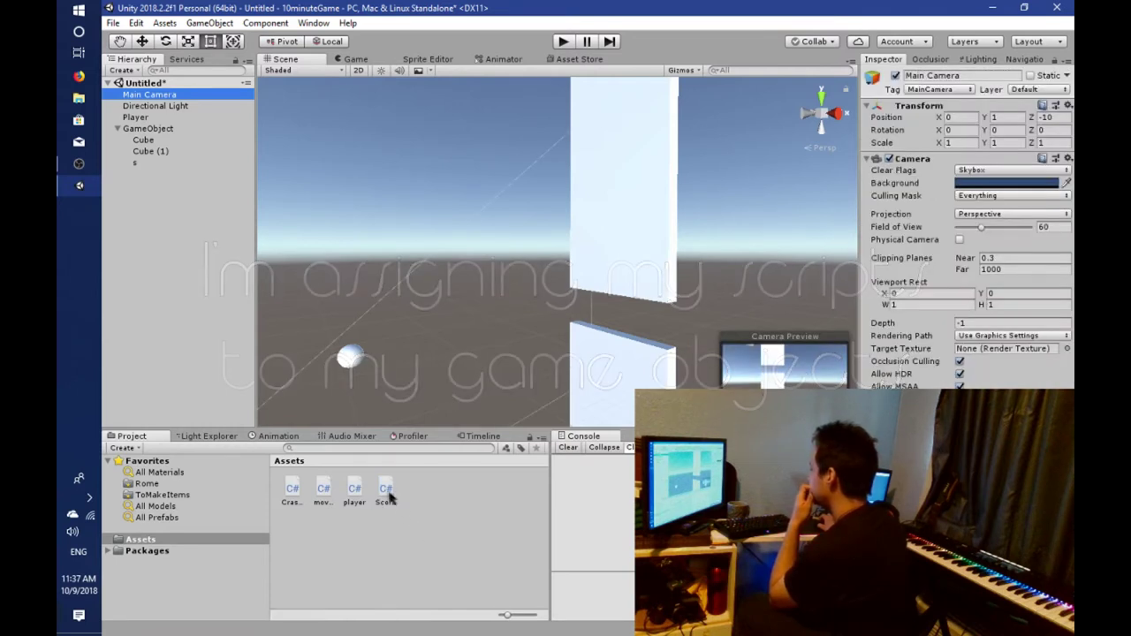
Attach the moveB script to the wall parent GameObject and select the wall cubes.
left_click(167, 133)
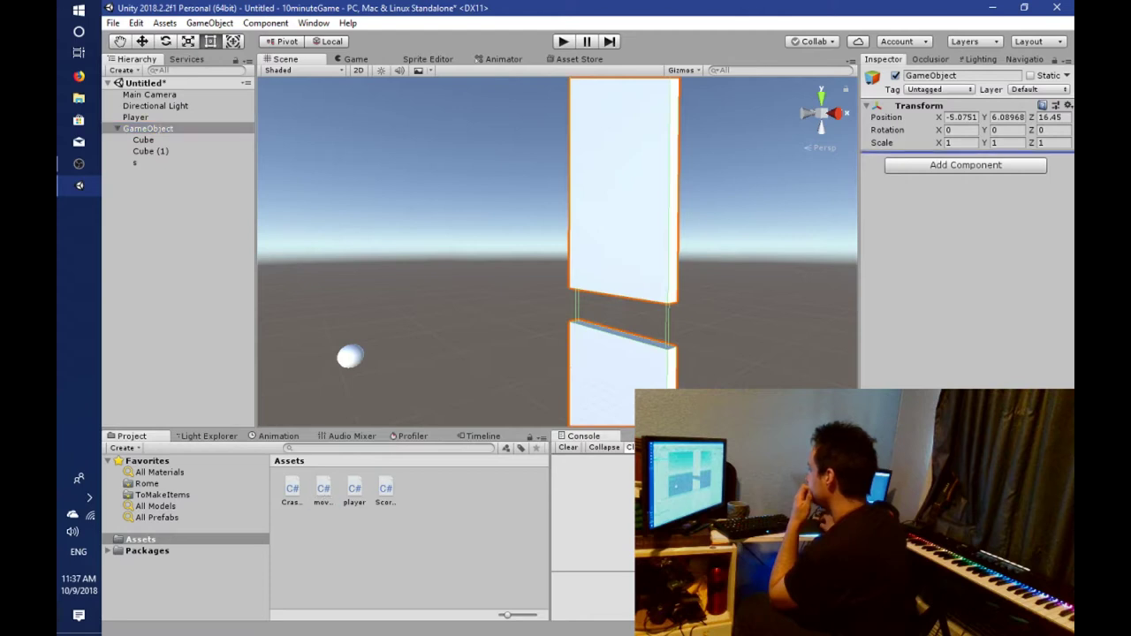
left_click_drag(323, 490, 965, 415)
left_click(176, 116)
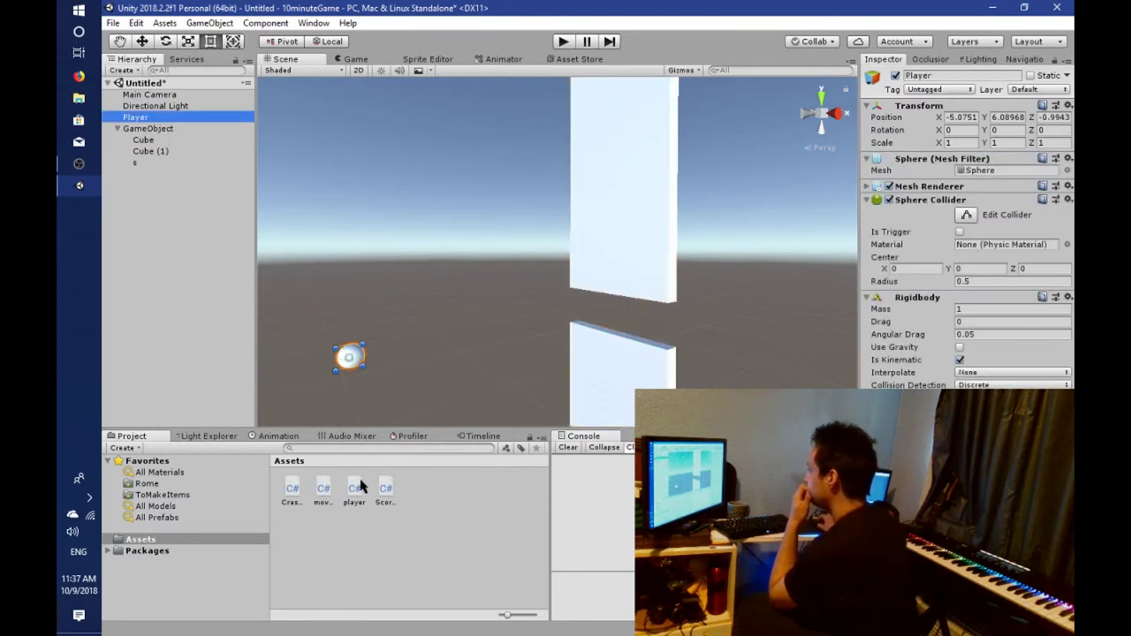
left_click(143, 139)
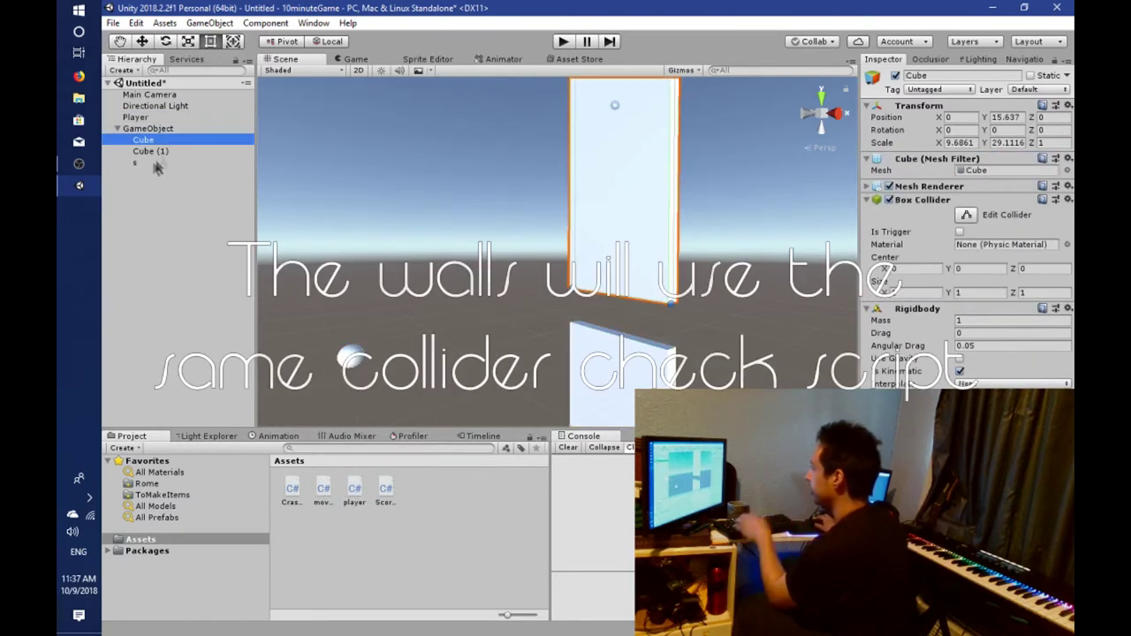
left_click(135, 163, "shift")
Check the Player and GameObject components, then open CrashPlaer in Visual Studio.
left_click(288, 491)
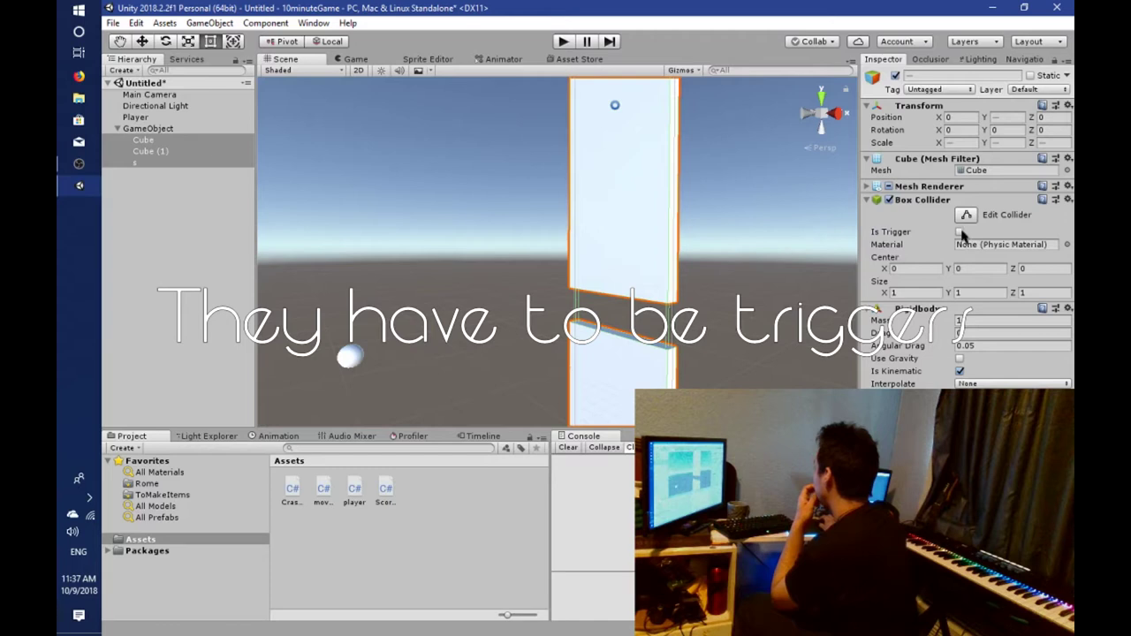
left_click(175, 116)
left_click(175, 130)
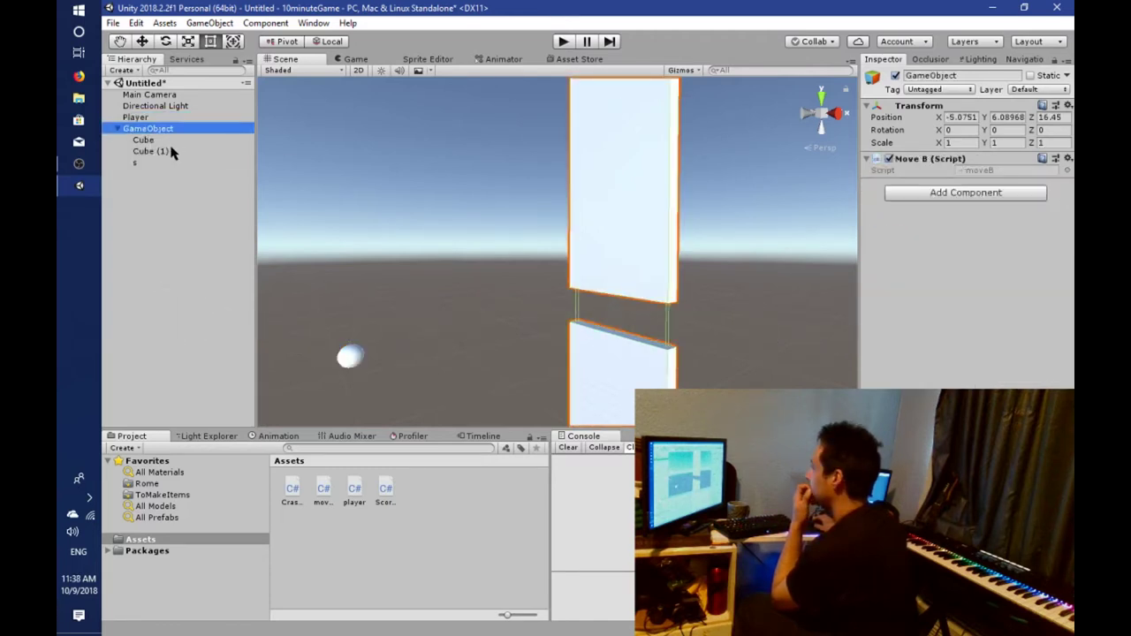
double_click(293, 492)
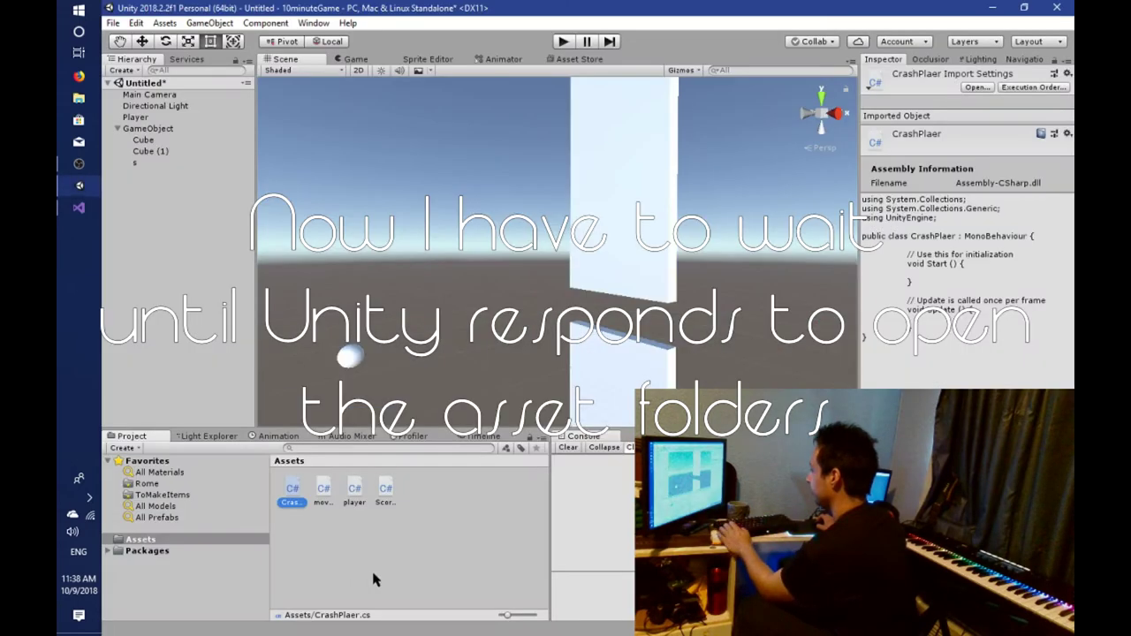
Copy all seven landscapes of clay track mixdowns into the game's Assets folder.
right_click(373, 578)
left_click(476, 262)
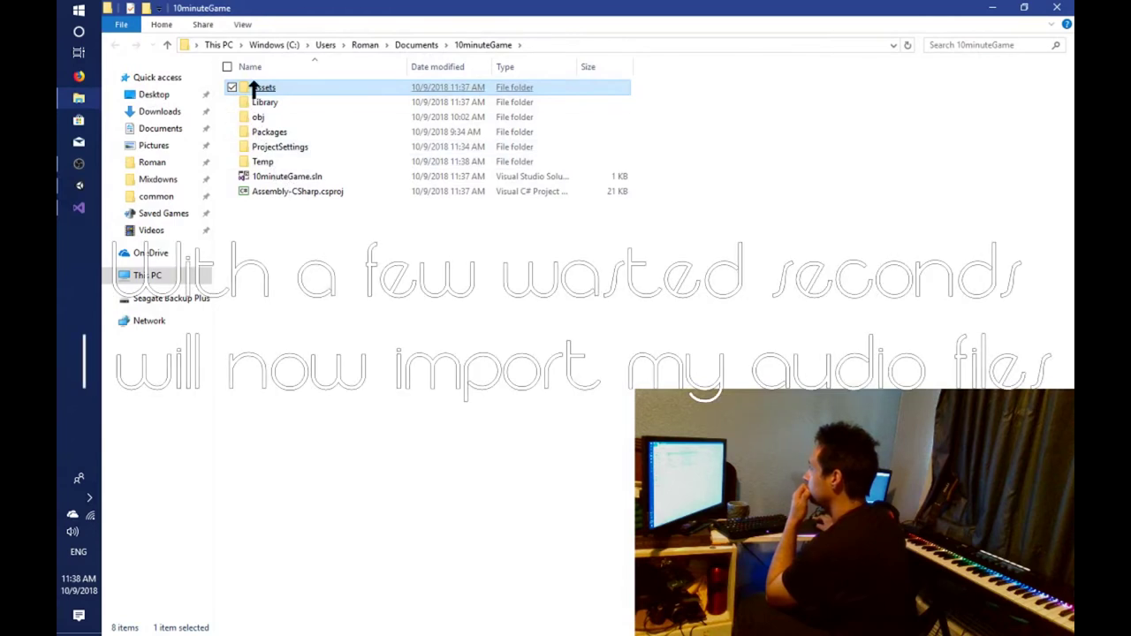
double_click(251, 87)
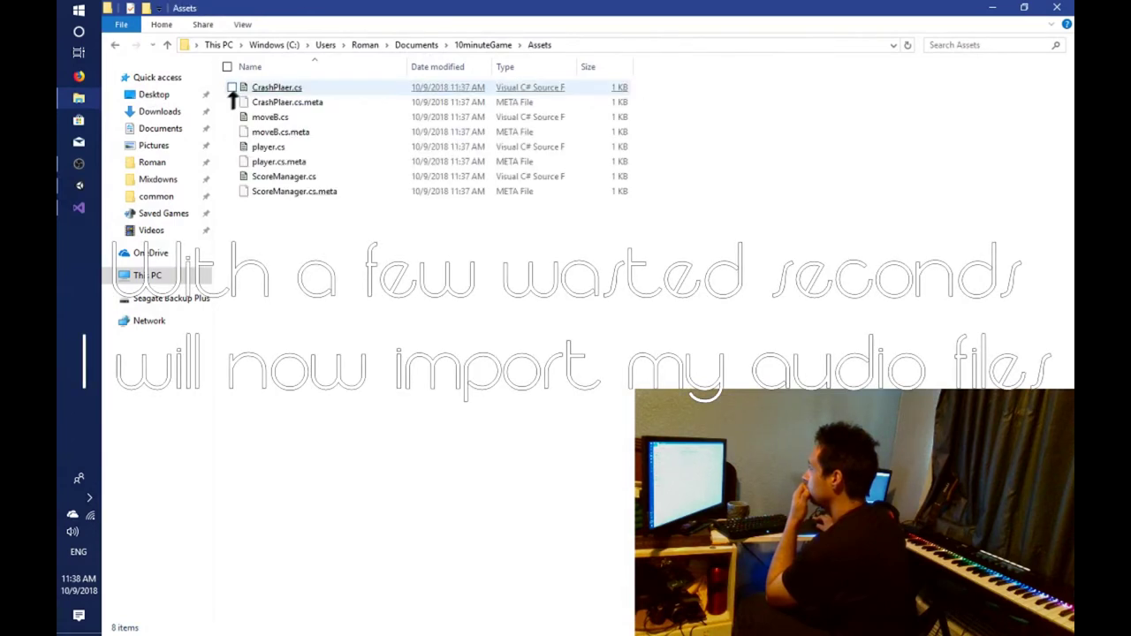
left_click(158, 179)
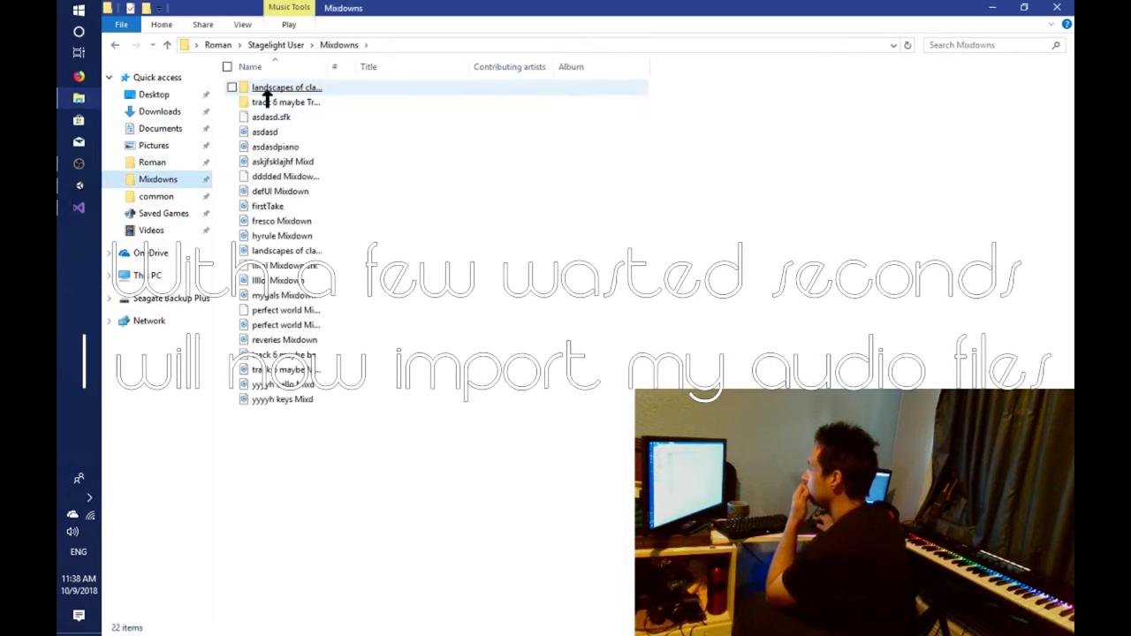
double_click(260, 87)
key("ctrl+a")
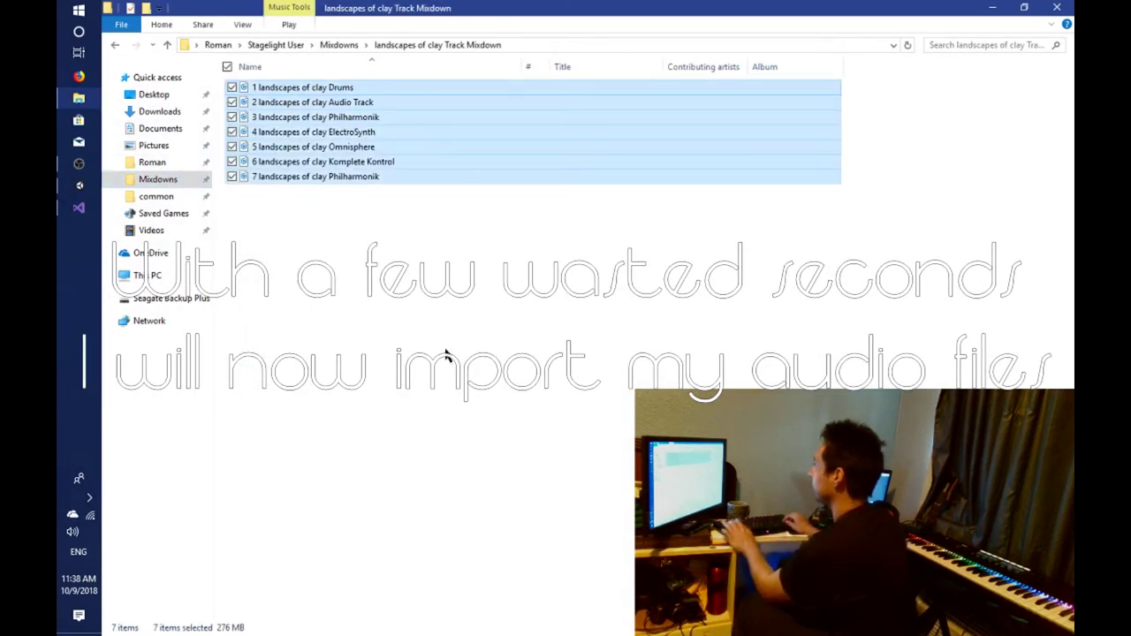
key("alt+Left")
key("alt+Left")
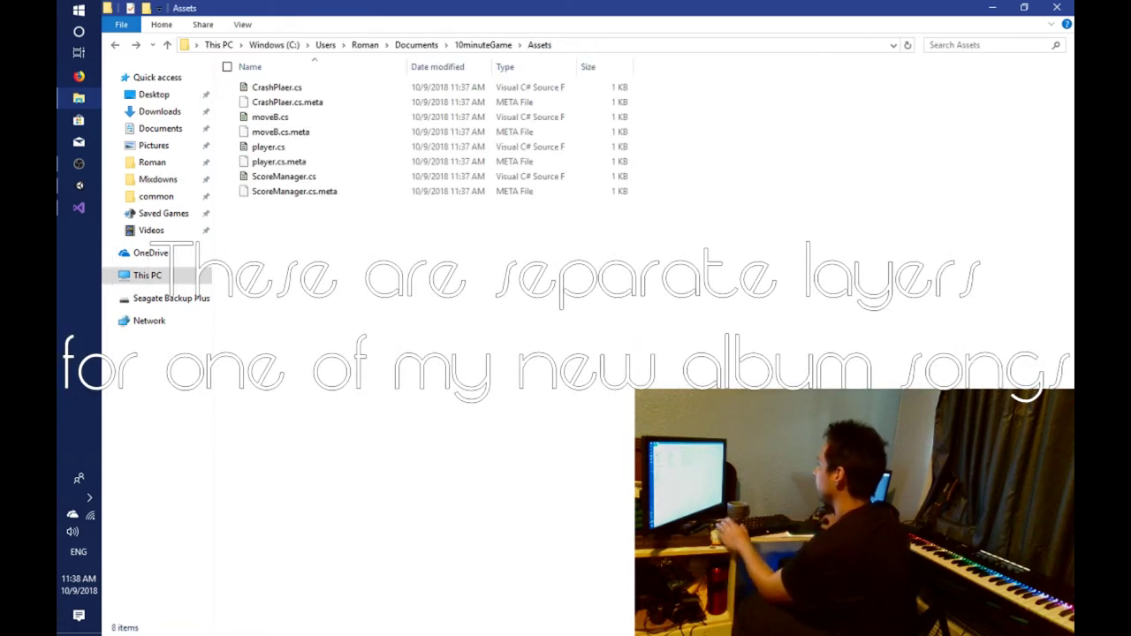
key("ctrl+v")
key("alt+Tab")
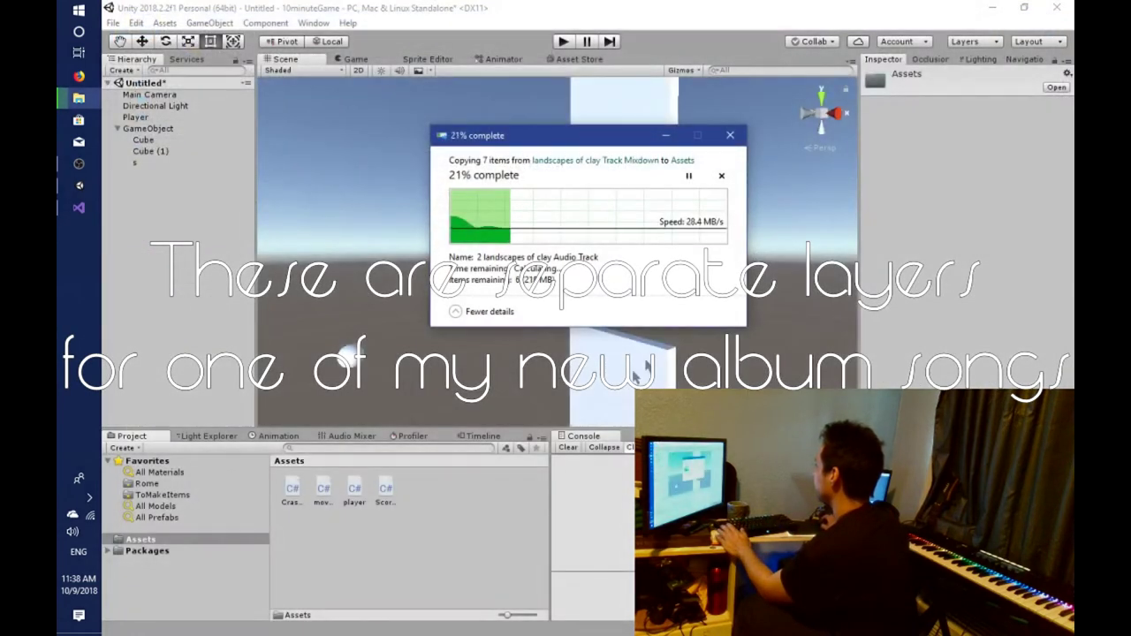
key("alt+Tab")
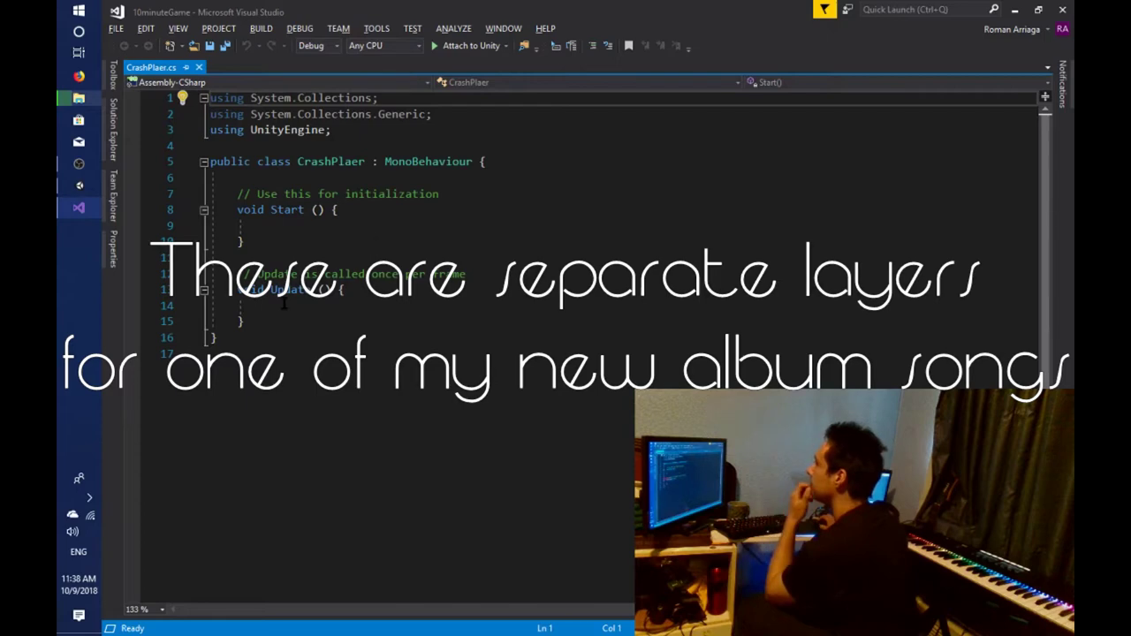
Replace the default Start and Update methods with 'public bool GrantsPoints = false;'.
left_click_drag(282, 303, 420, 179)
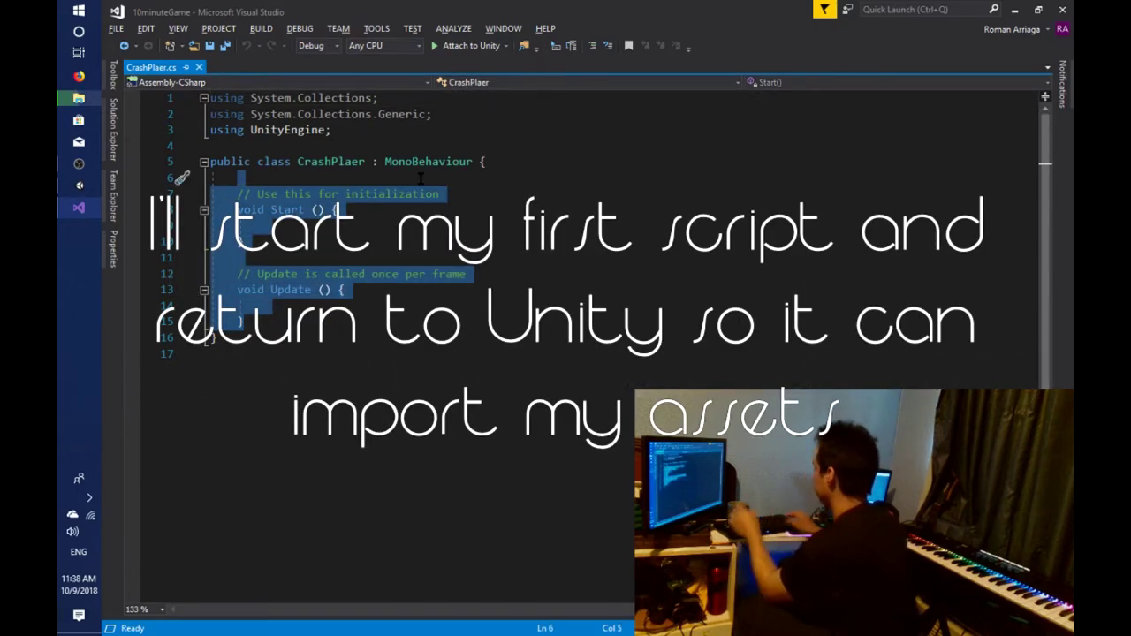
type("public bool Grants")
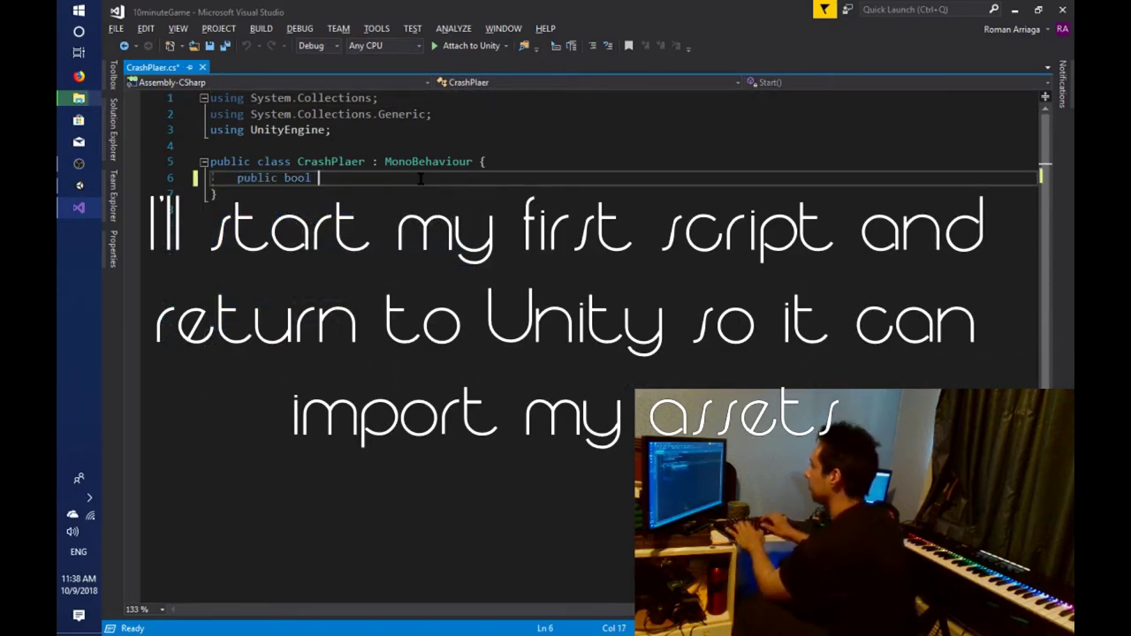
type("Points")
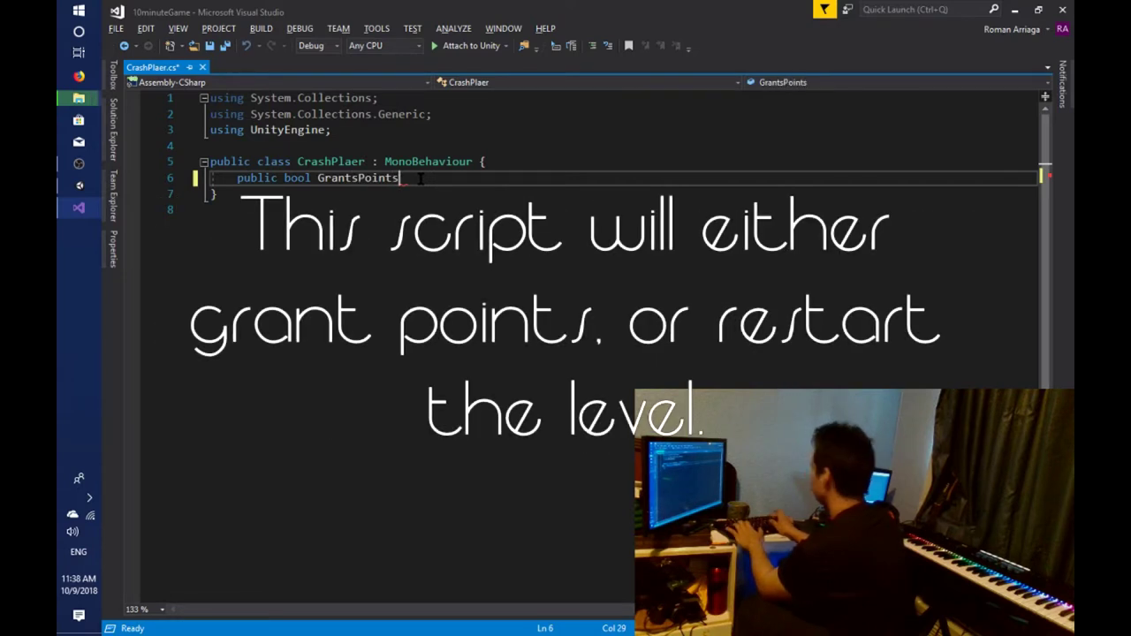
type(" = false;")
key("Return")
Add an OnTriggerEnter method with an if block checking other.name for Player.
type("void OnTriggere")
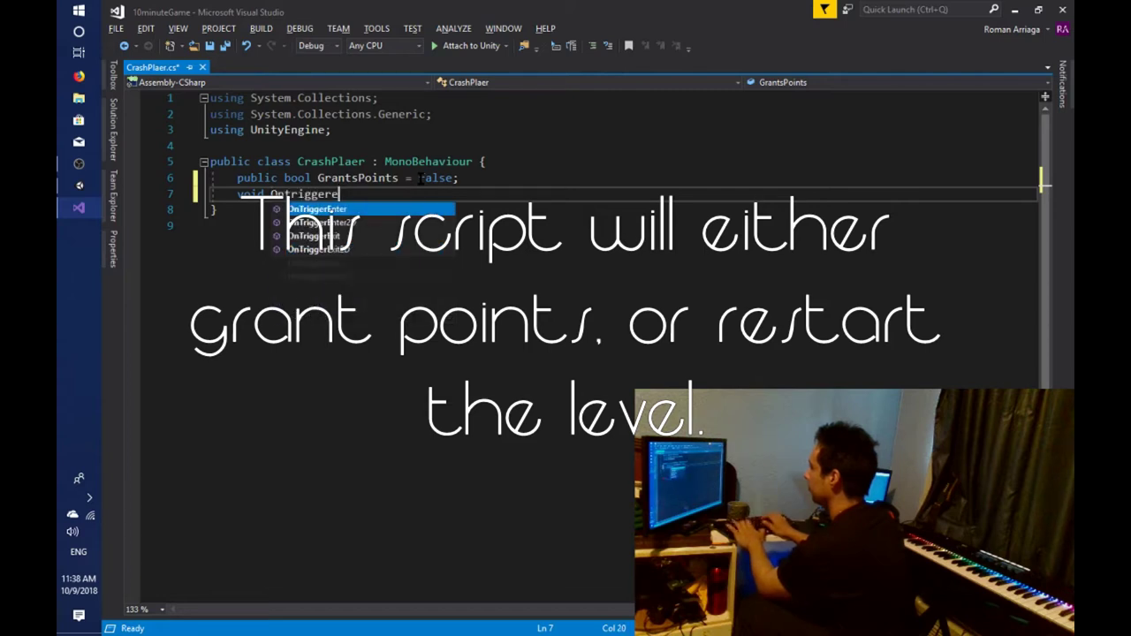
key("Return")
type("if (other.name == \"Player")
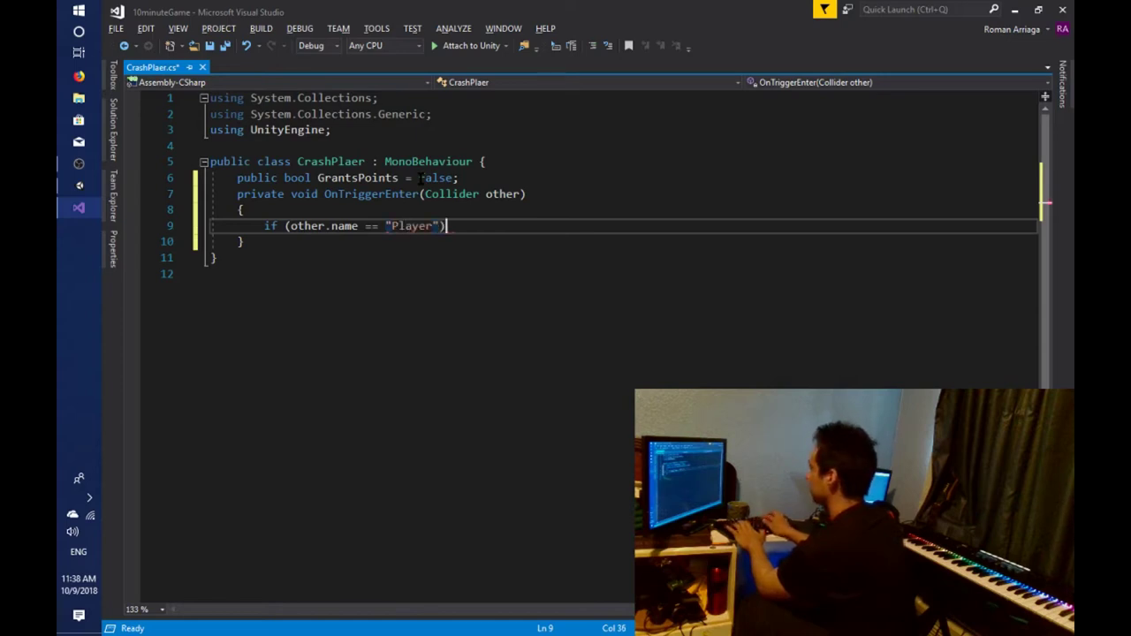
key("Return")
type("{ }")
key("Return")
key("Up")
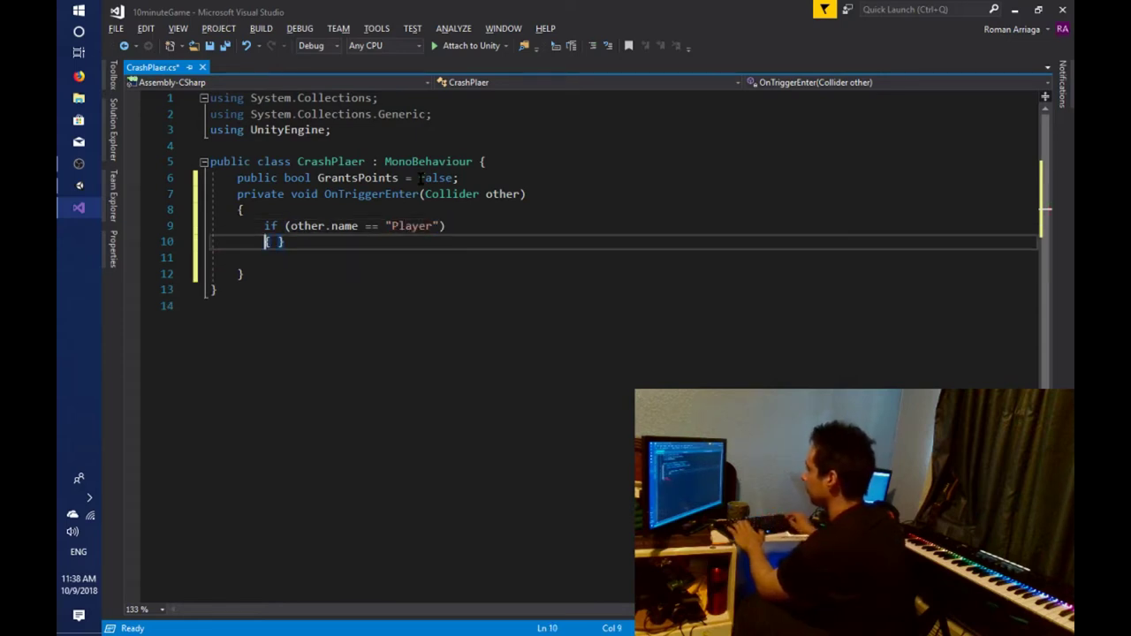
key("Return")
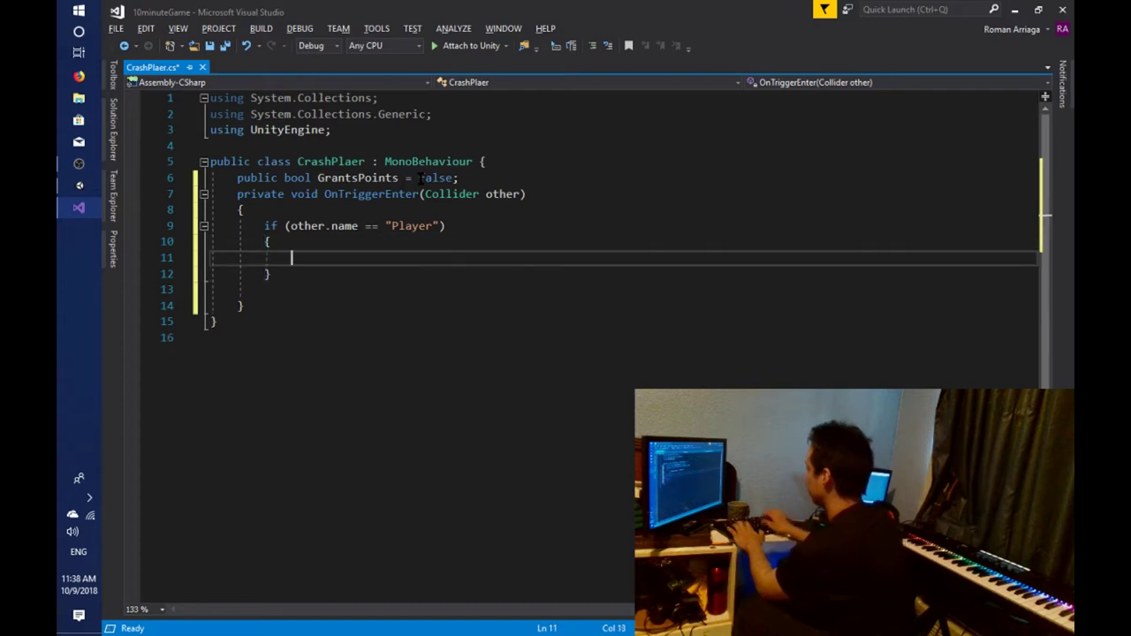
type("if (grants")
Nest an if (GrantsPoints) block followed by an empty else block.
key("Tab")
type(")")
key("Return")
type("{")
key("Return")
type("}")
key("Return")
type("else")
key("Return")
type("{")
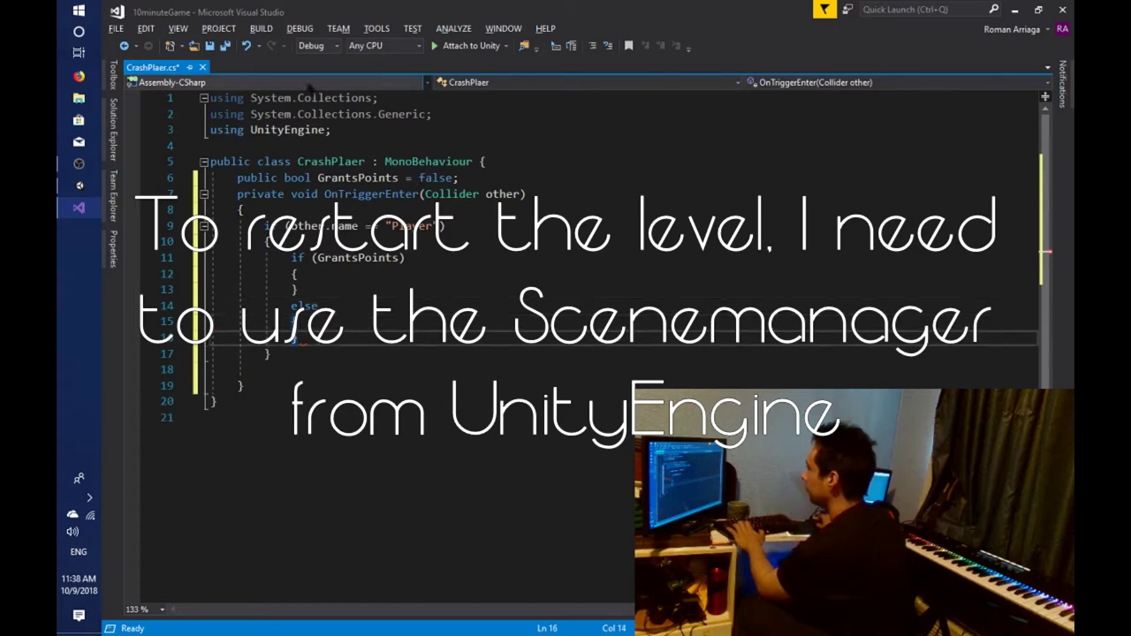
left_click(306, 144)
Import UnityEngine.SceneManagement and call SceneManager.LoadScene(0) in the else block.
type("using ")
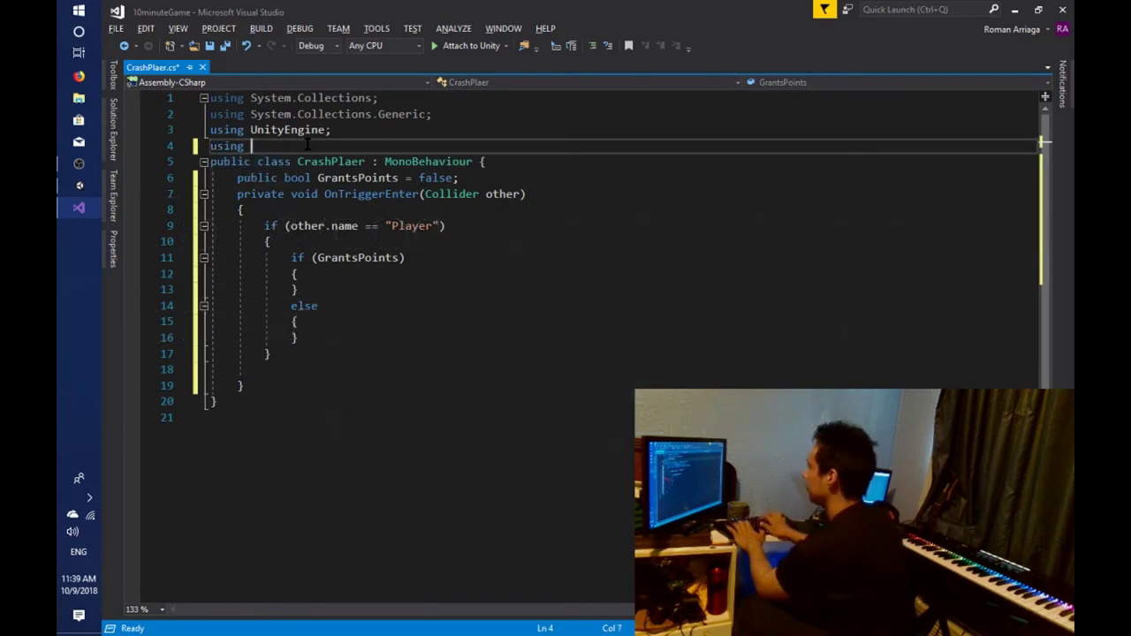
type("UnityEngine.")
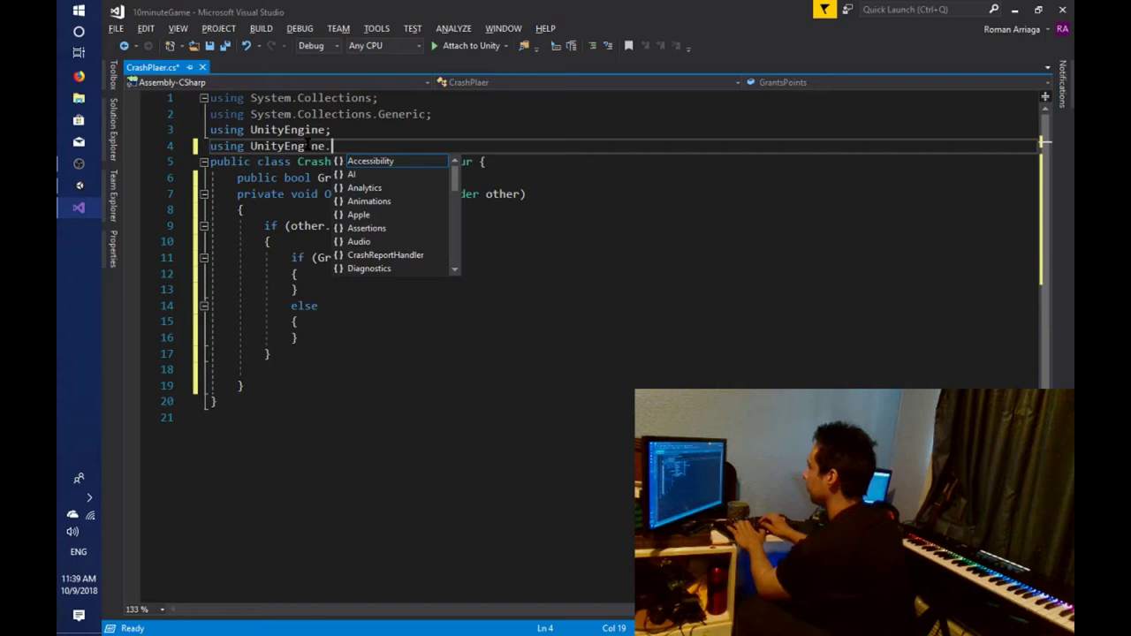
type("sc")
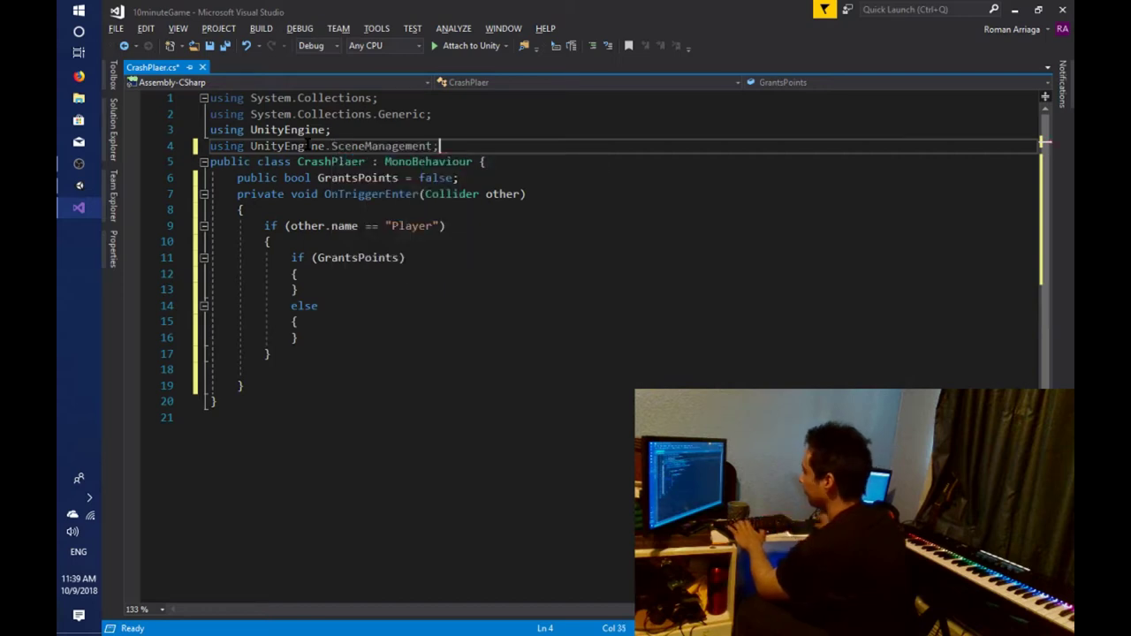
left_click(360, 321)
key("Return")
type("Sce")
key("Down")
key("Tab")
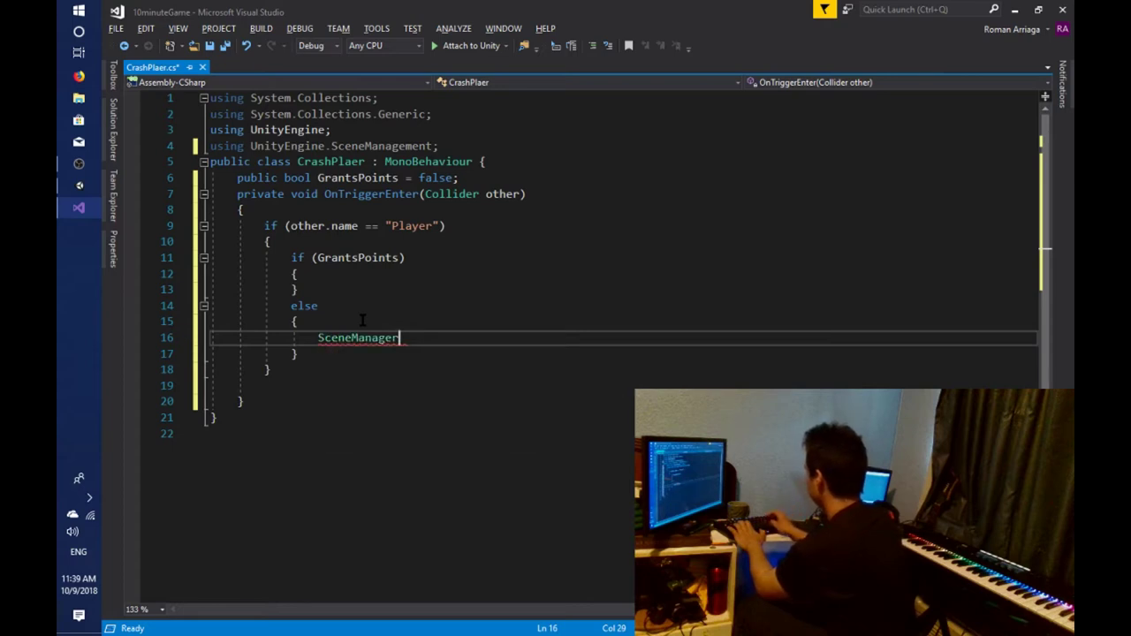
type(".Lo")
key("Tab")
type("(")
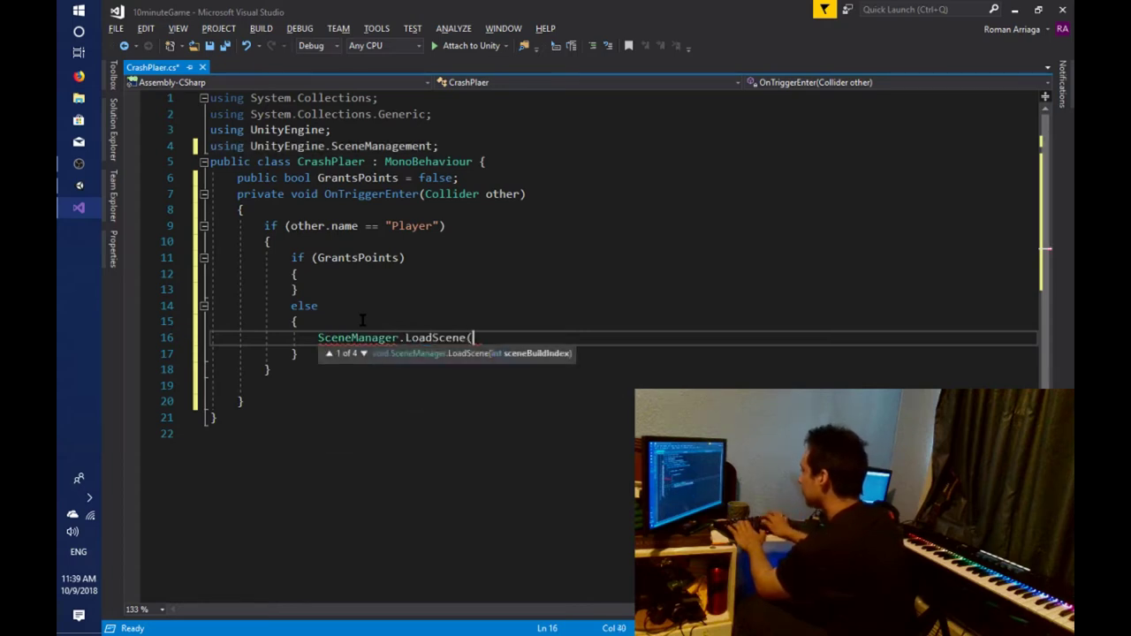
type("0)")
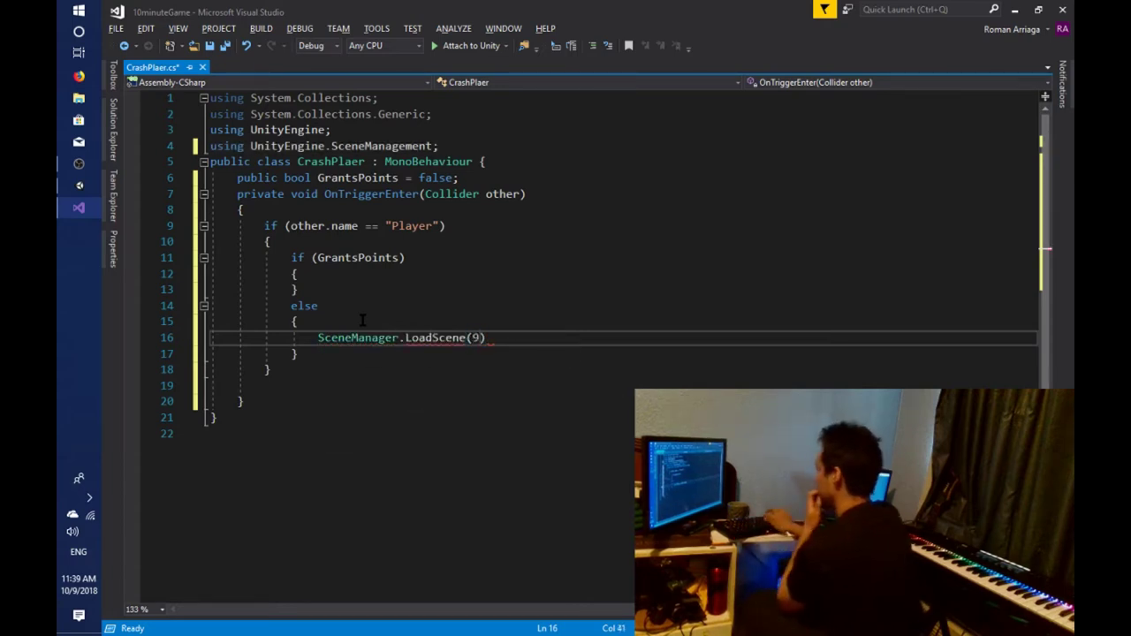
type(");")
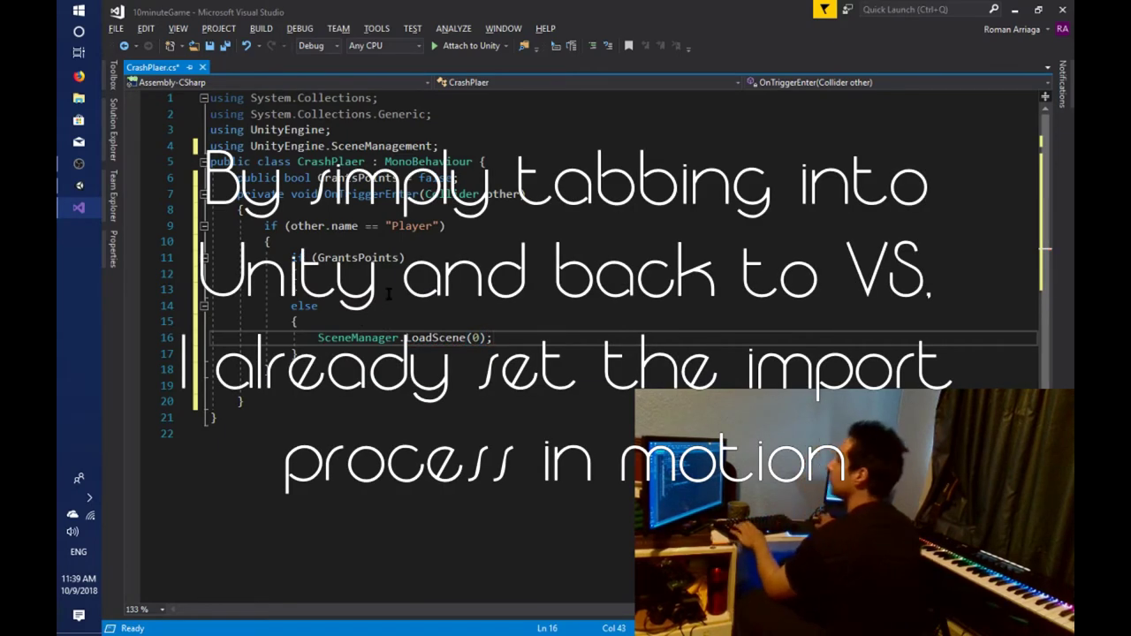
Save CrashPlaer.cs, let Unity recompile, and show the Solution Explorer.
key("ctrl+s")
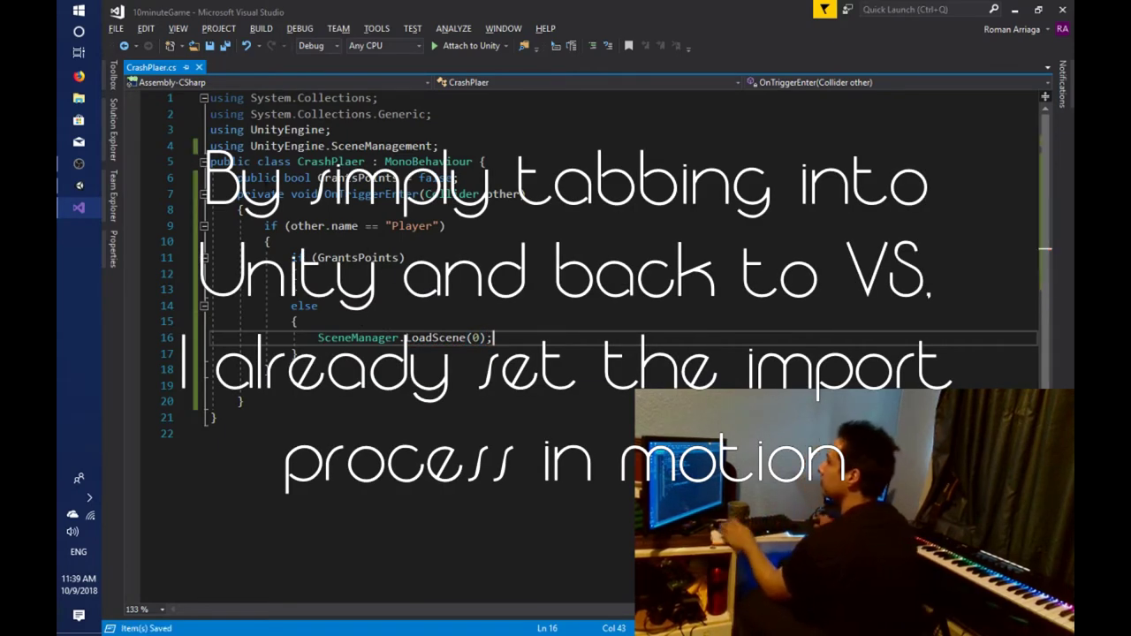
key("alt+Tab")
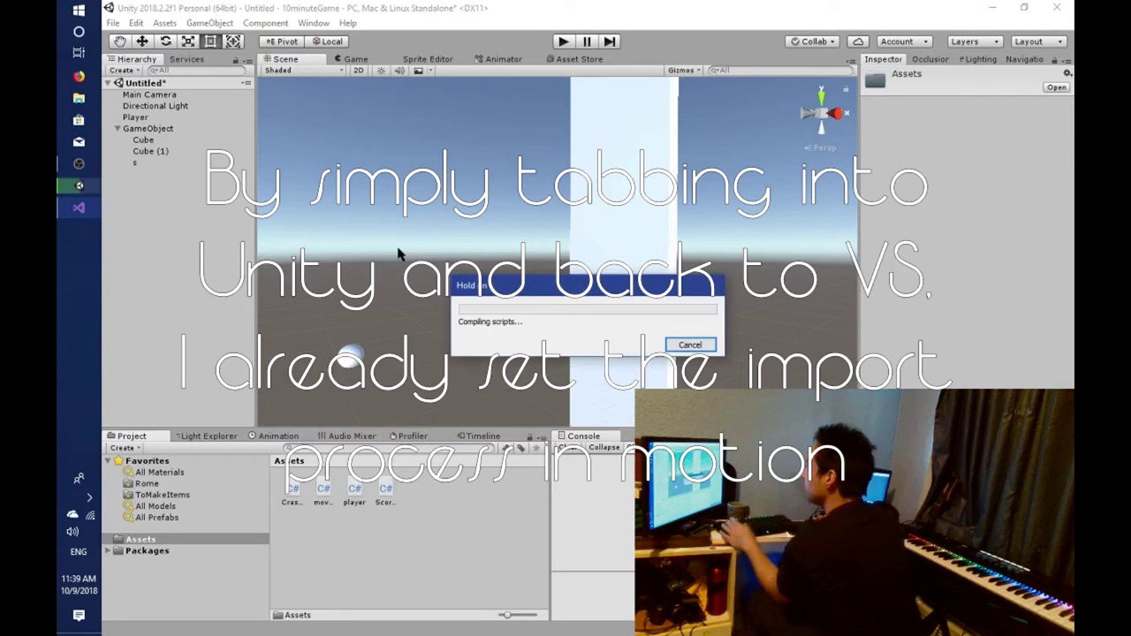
key("alt+Tab")
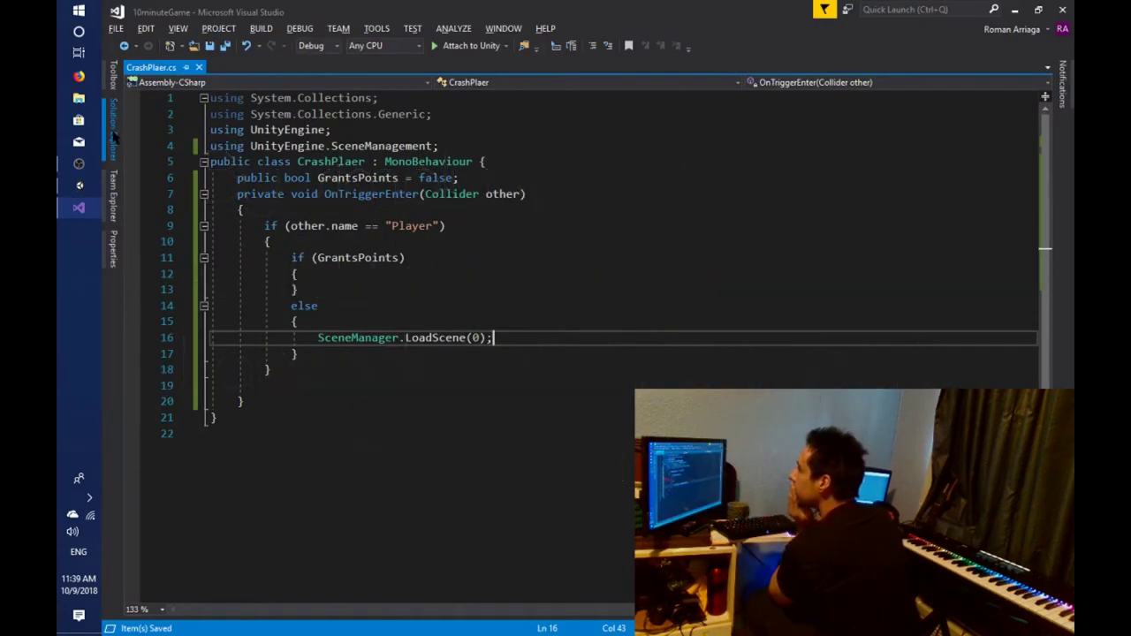
left_click(113, 133)
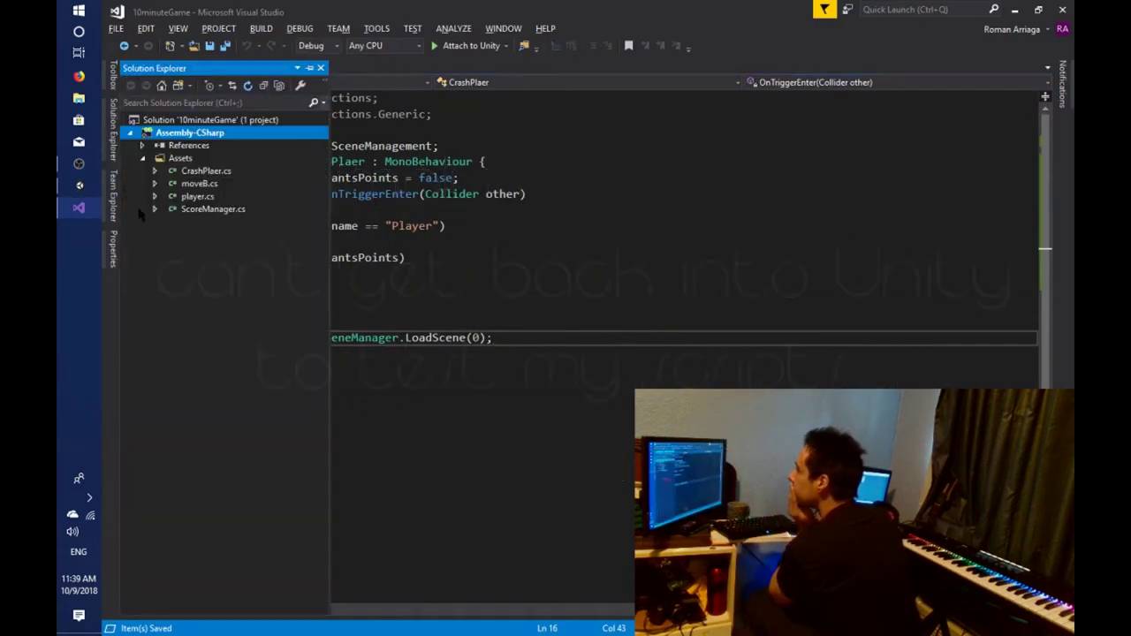
In moveB.cs, replace the comment with a public Vector3 movementSpeed field.
double_click(212, 183)
left_click(476, 278)
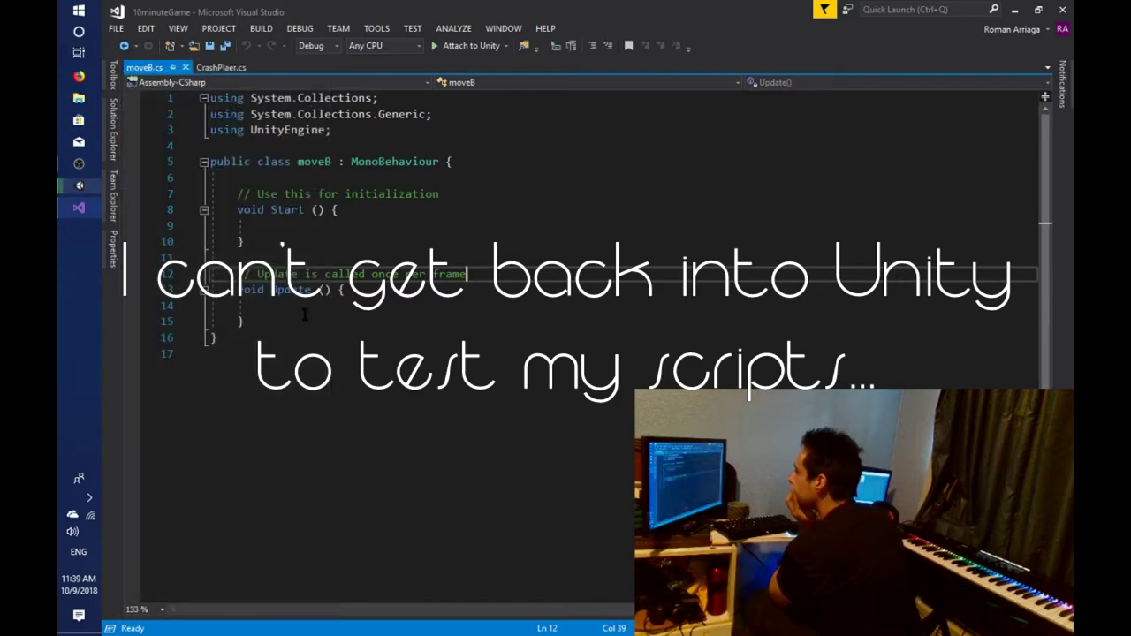
left_click_drag(452, 194, 182, 180)
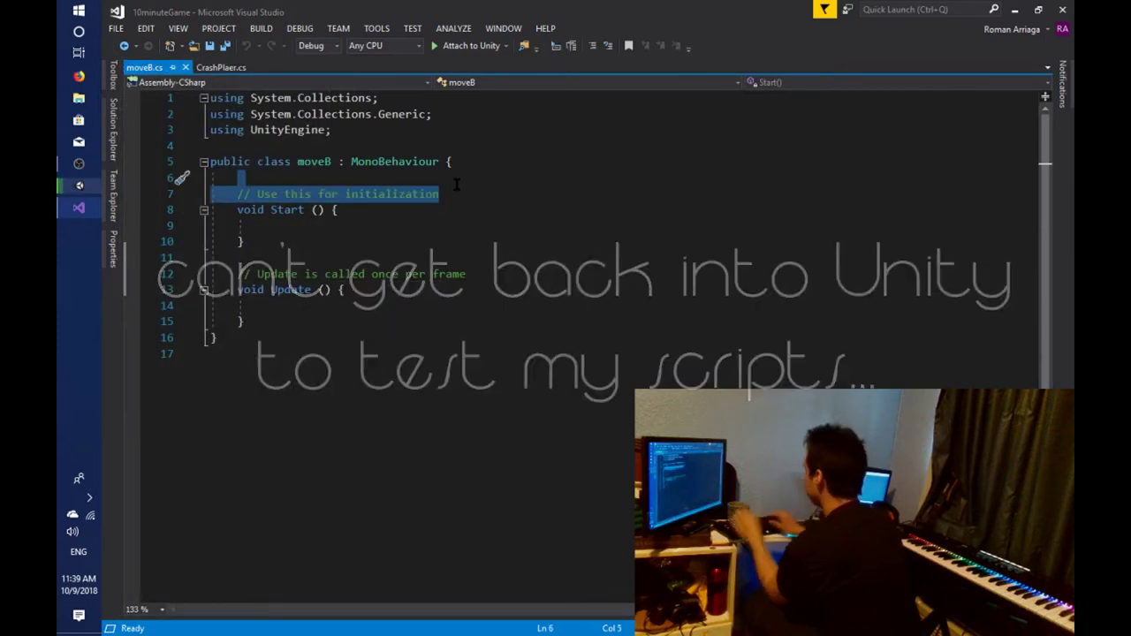
type("public vec")
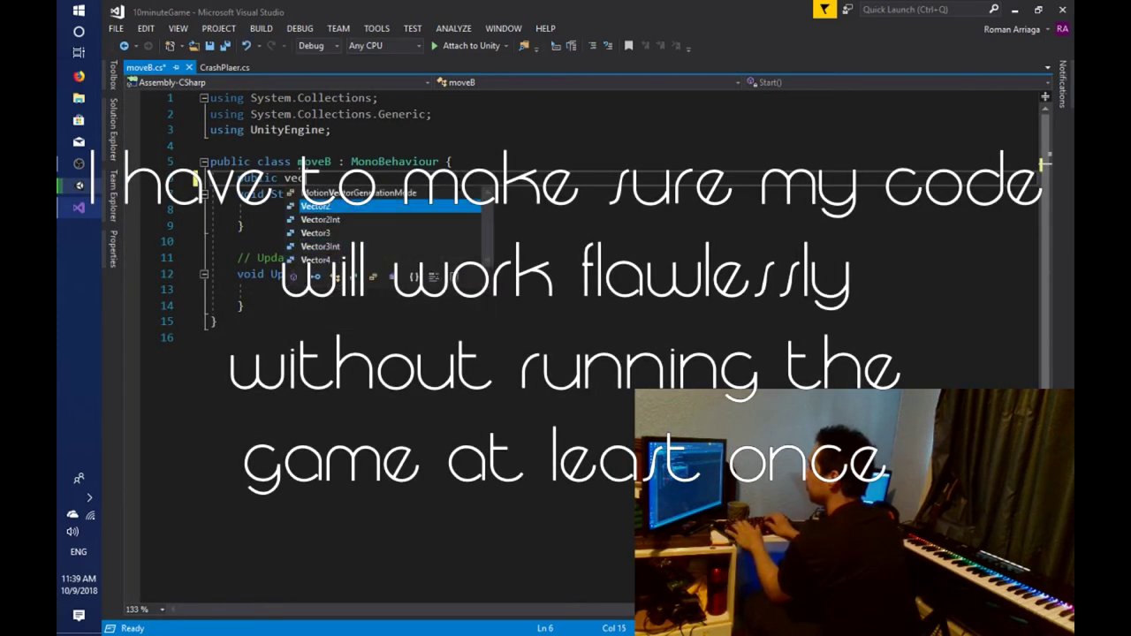
key("Down")
key("Down")
key("Tab")
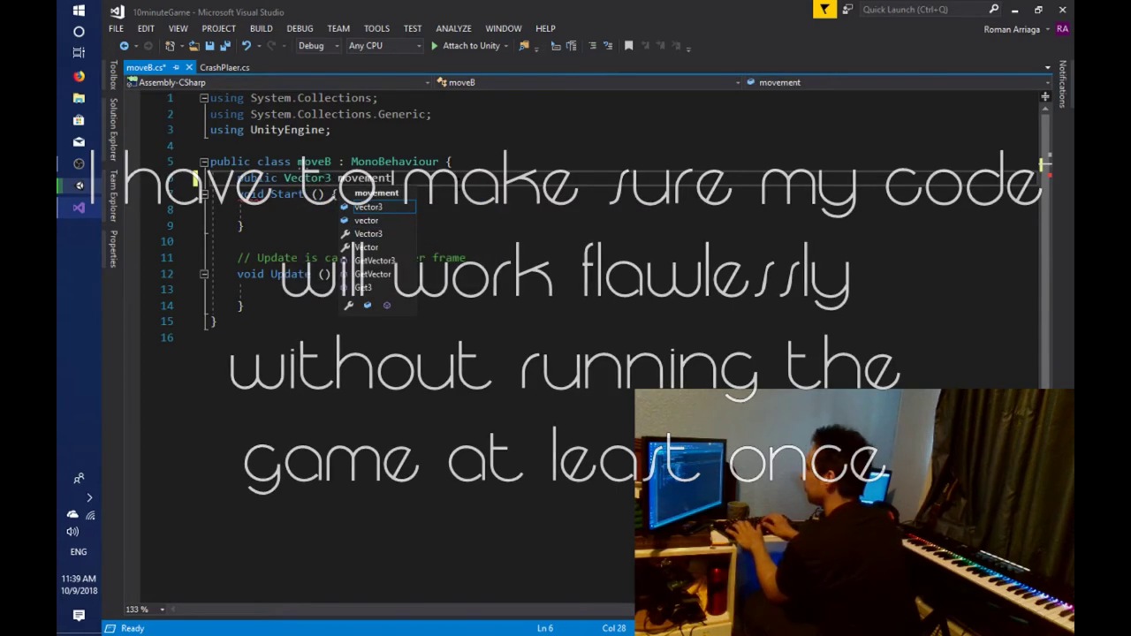
type("Speed;")
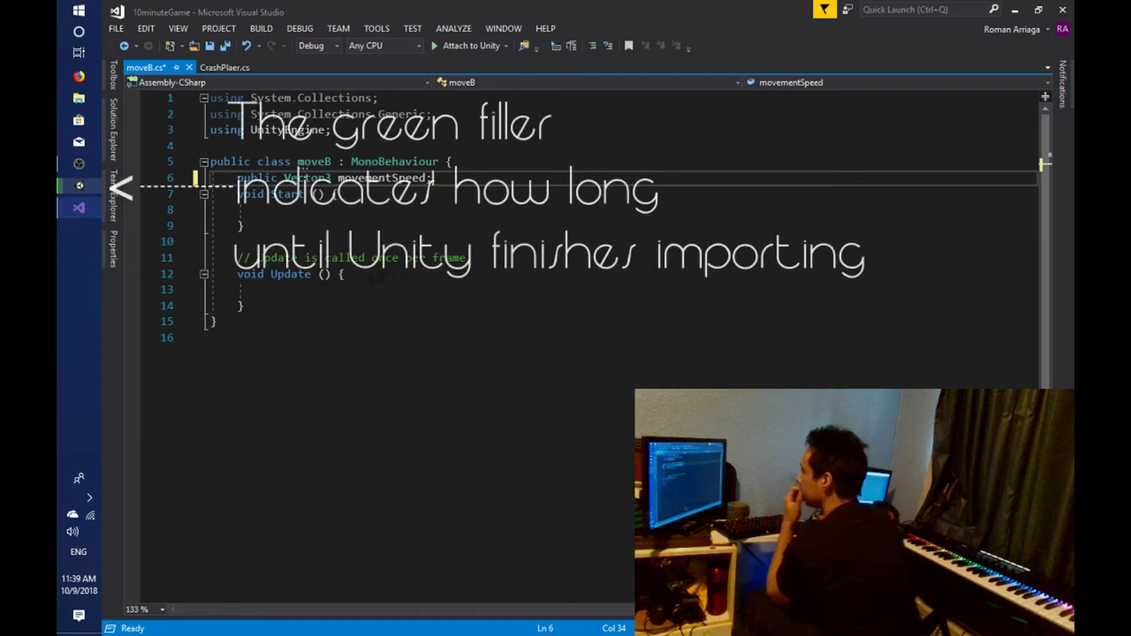
In Update, add movementSpeed * Time.deltaTime to transform.position and save moveB.cs.
left_click(353, 293)
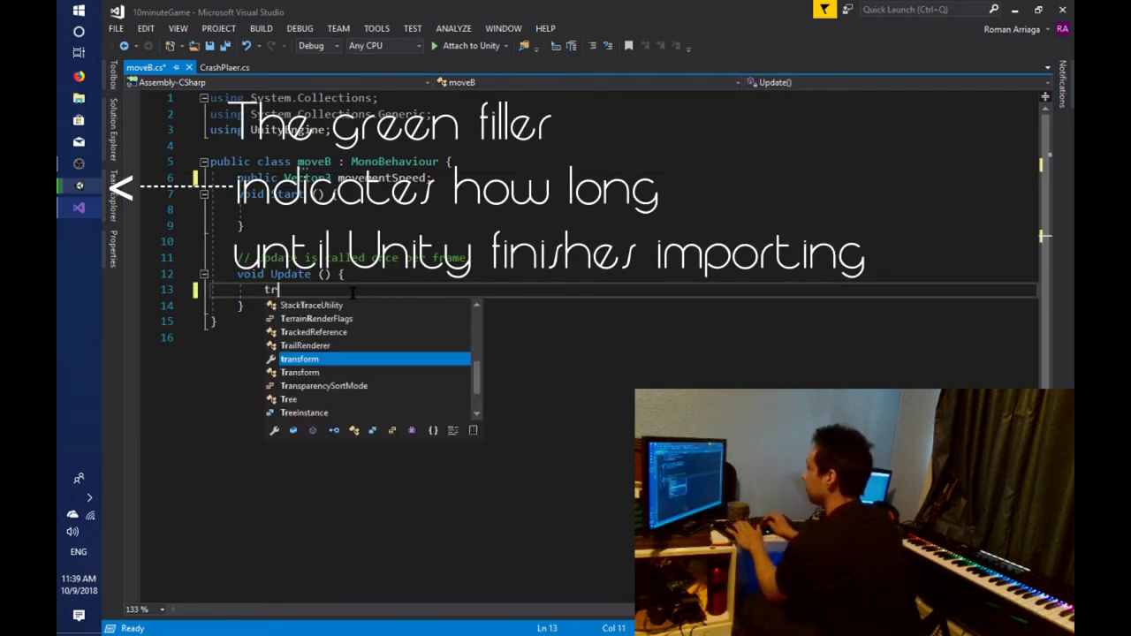
type("ransform.pos")
key("Tab")
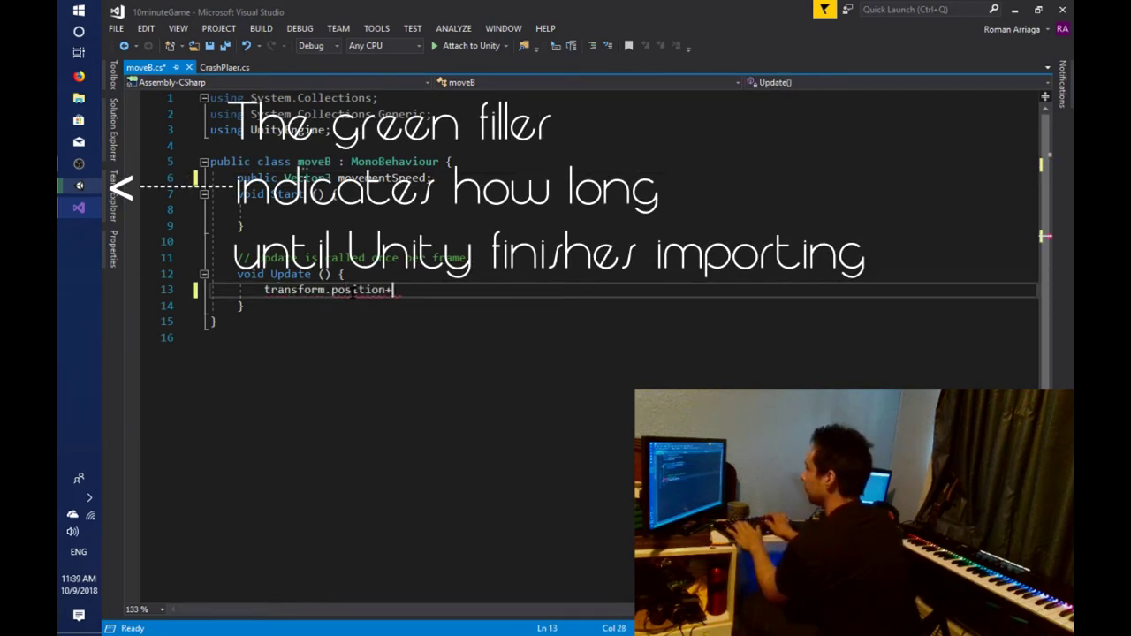
type("=move")
key("Tab")
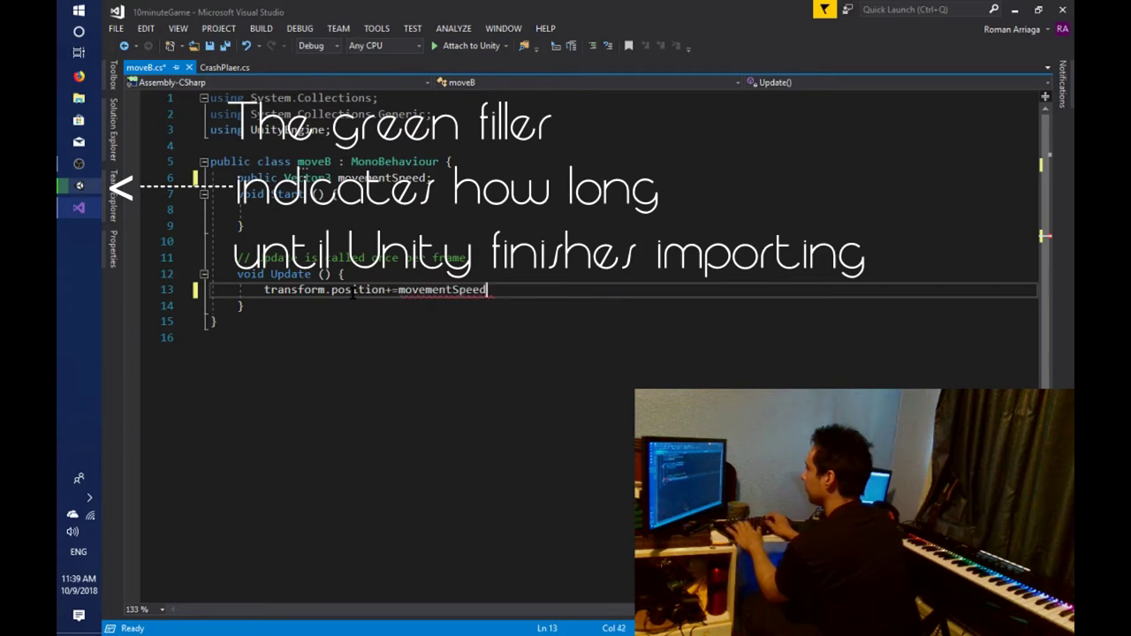
type("* Time.deltaTime")
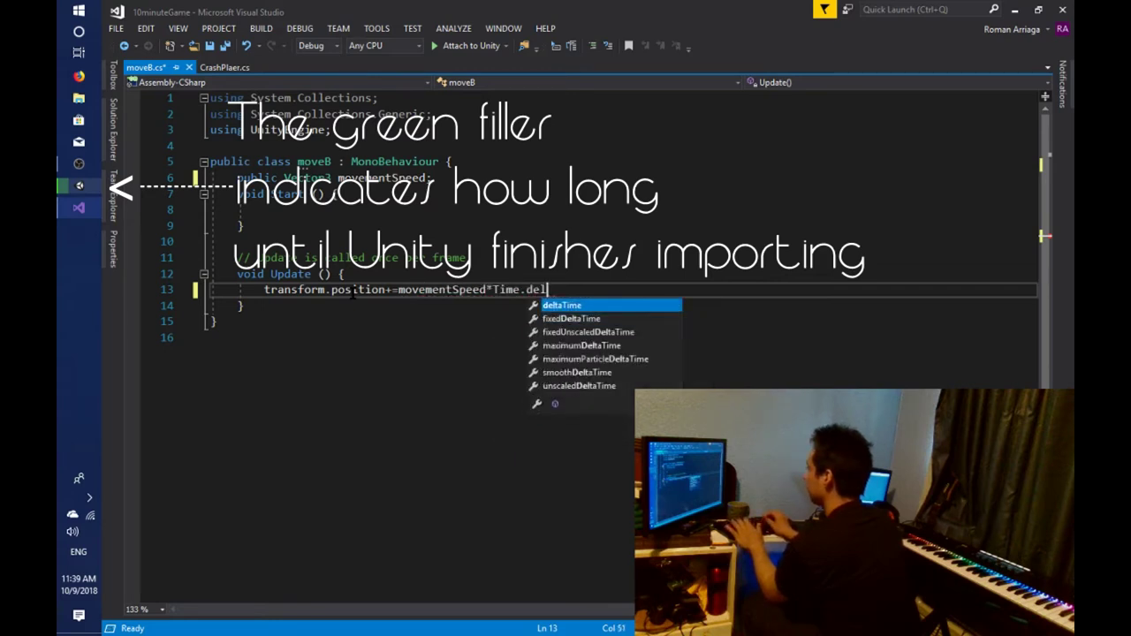
type(";")
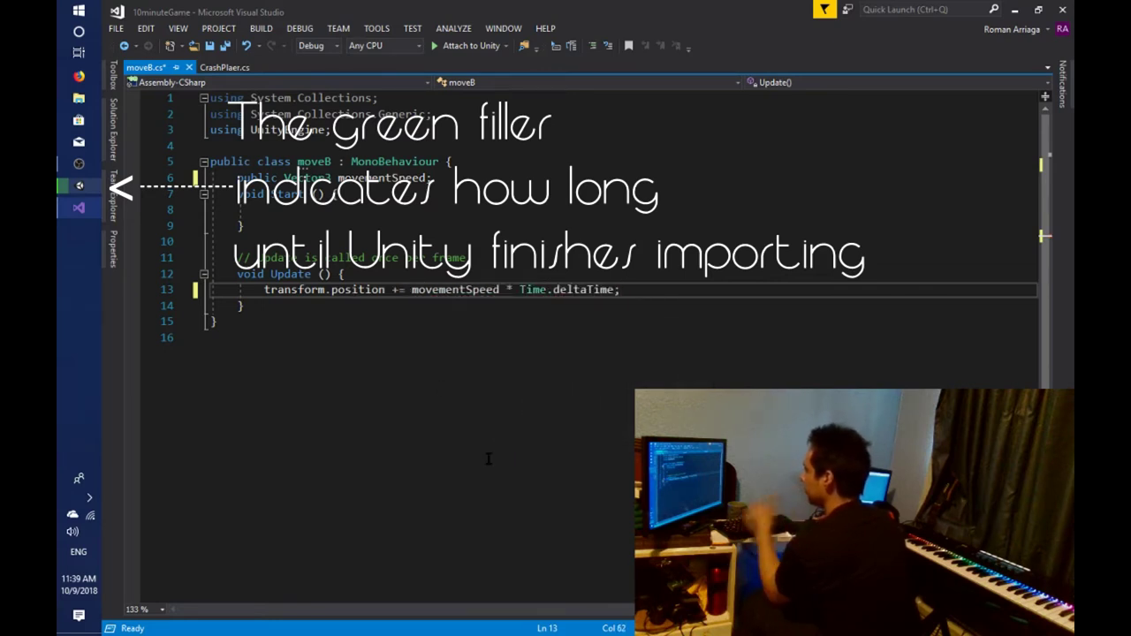
key("ctrl+s")
In Start, set a random height with Random.Range(0, 1) and add Destroy(gameObject, 15).
left_click(433, 207)
type("v")
key("BackSpace")
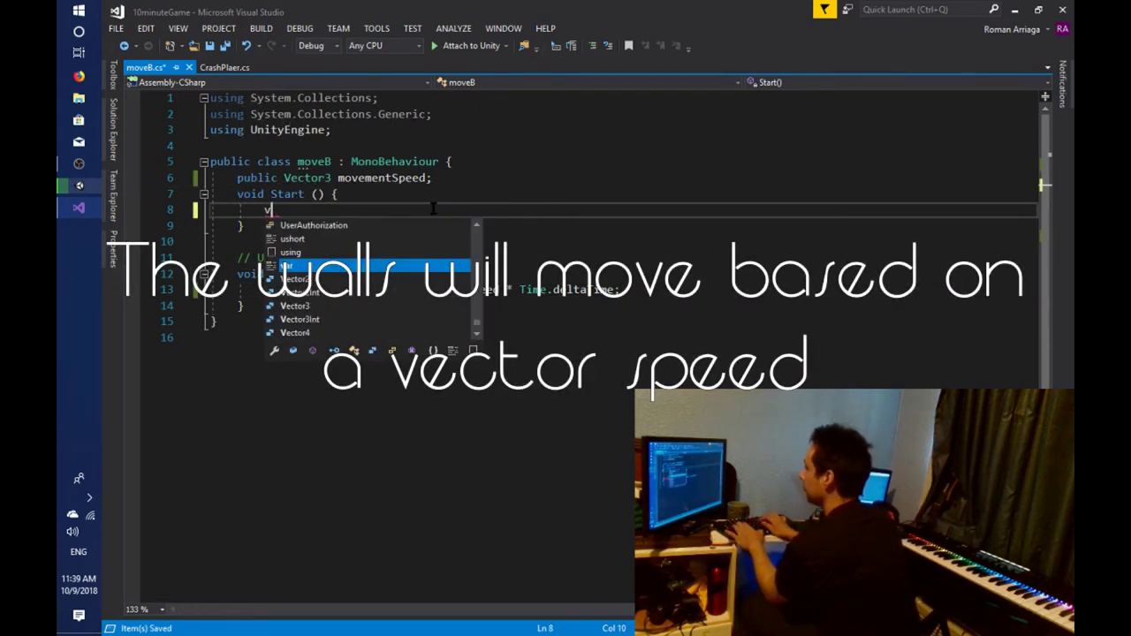
type("transform.po ")
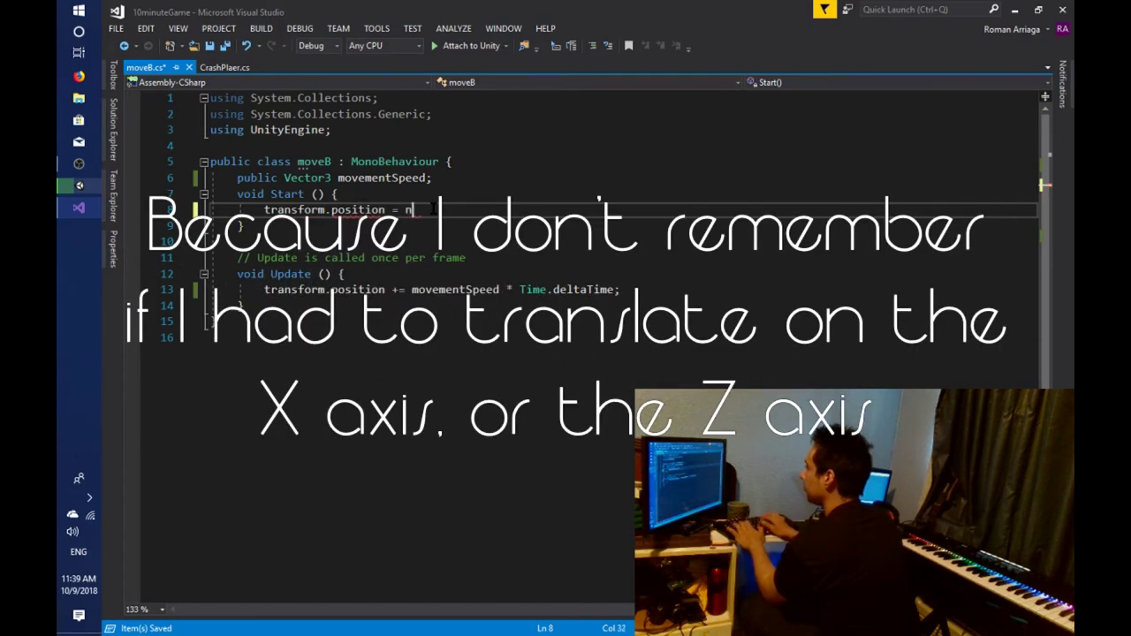
type("ew Vector3")
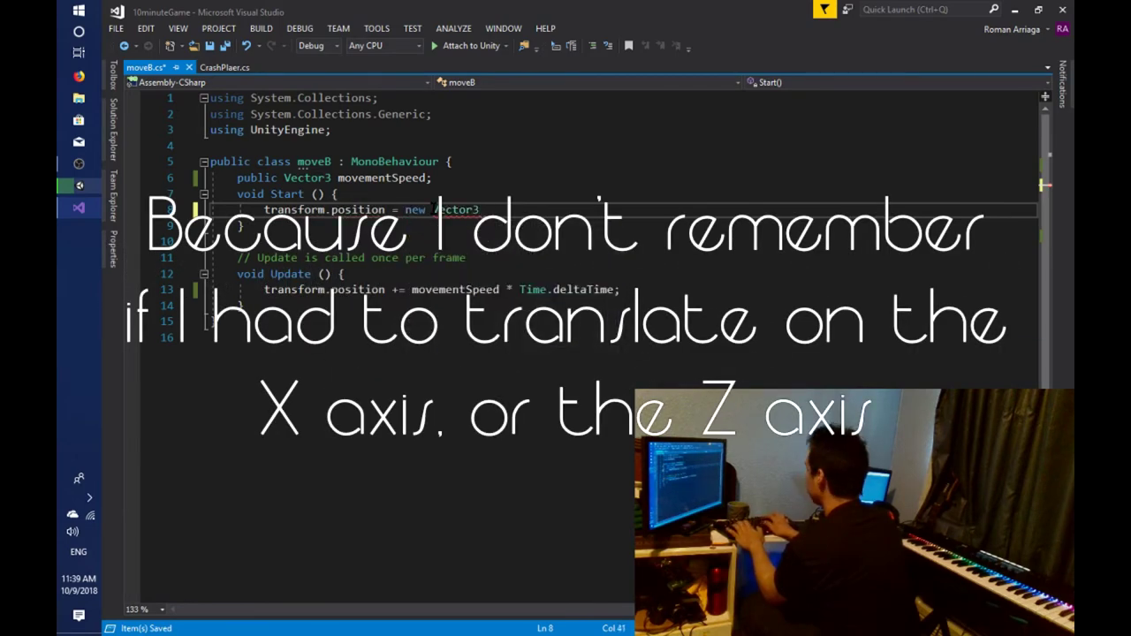
type("(0,Rand.ran")
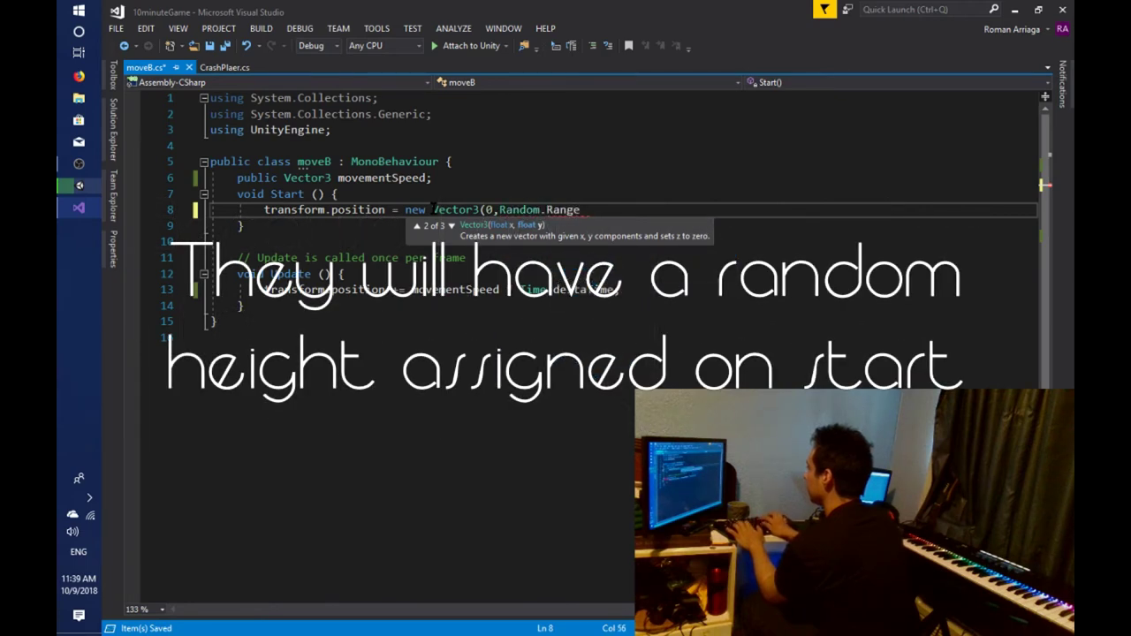
type("(")
type("0,1),")
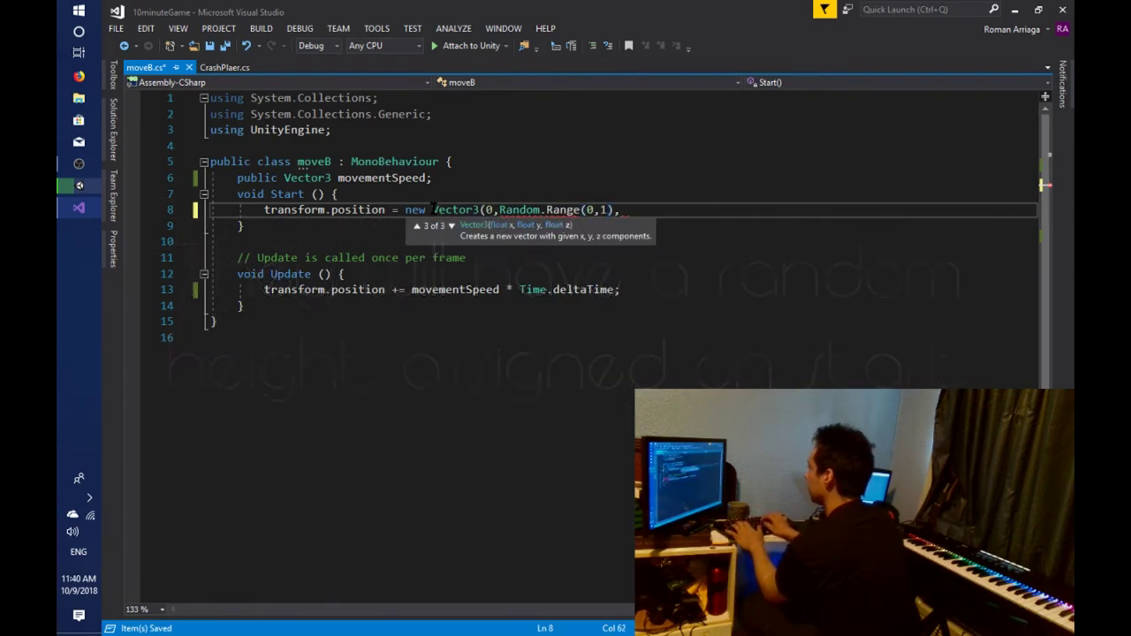
type(");")
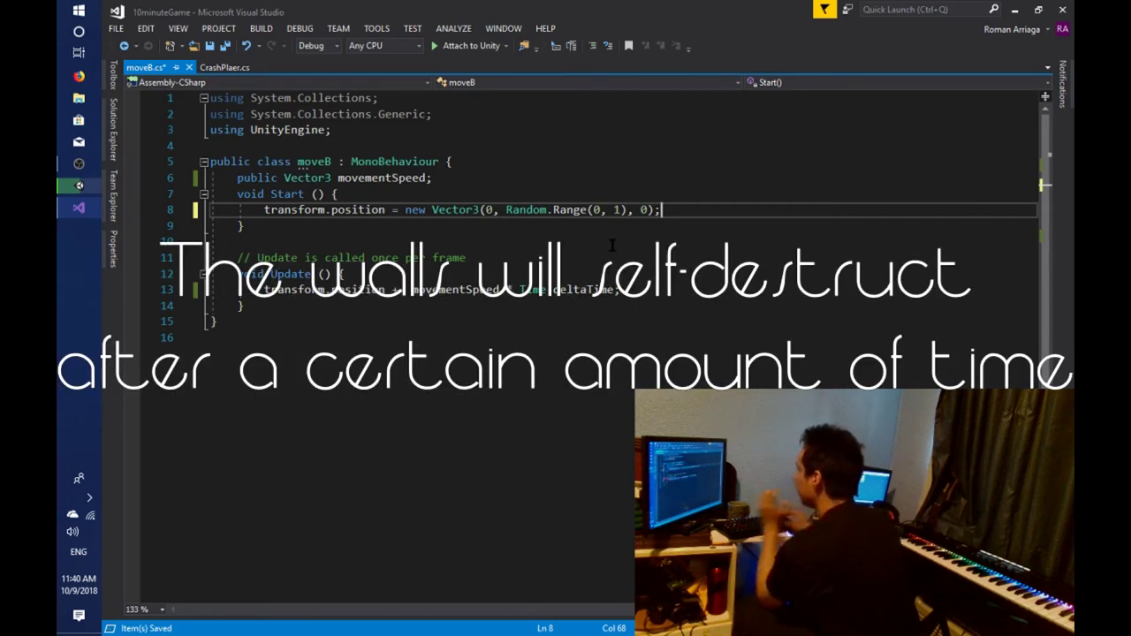
key("Return")
type("Destroy(")
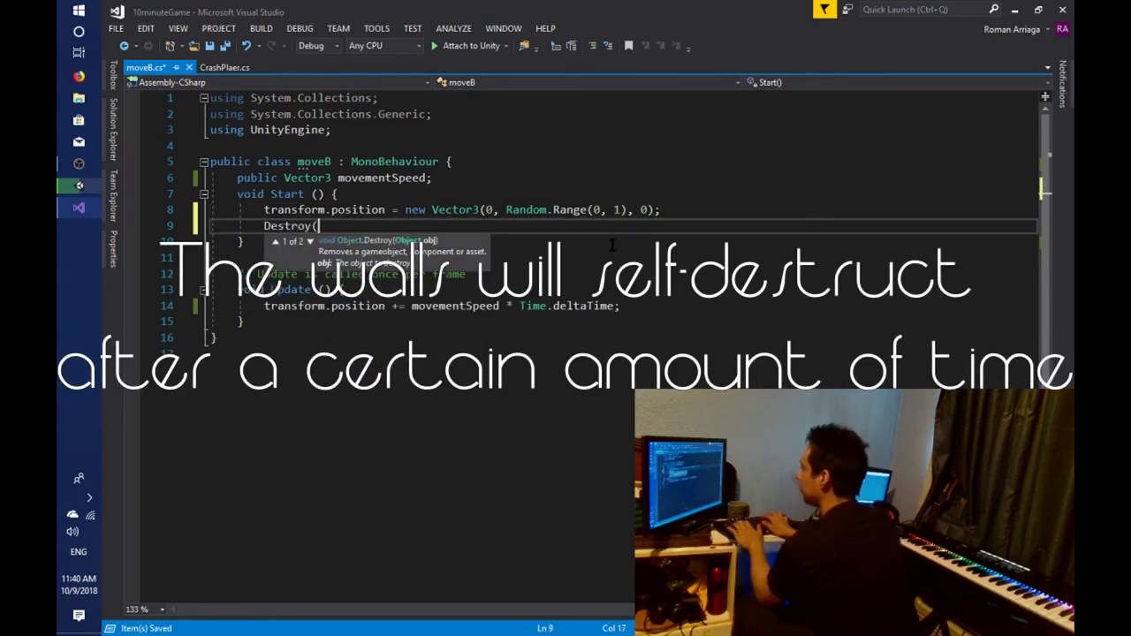
type("gameObject, 15);")
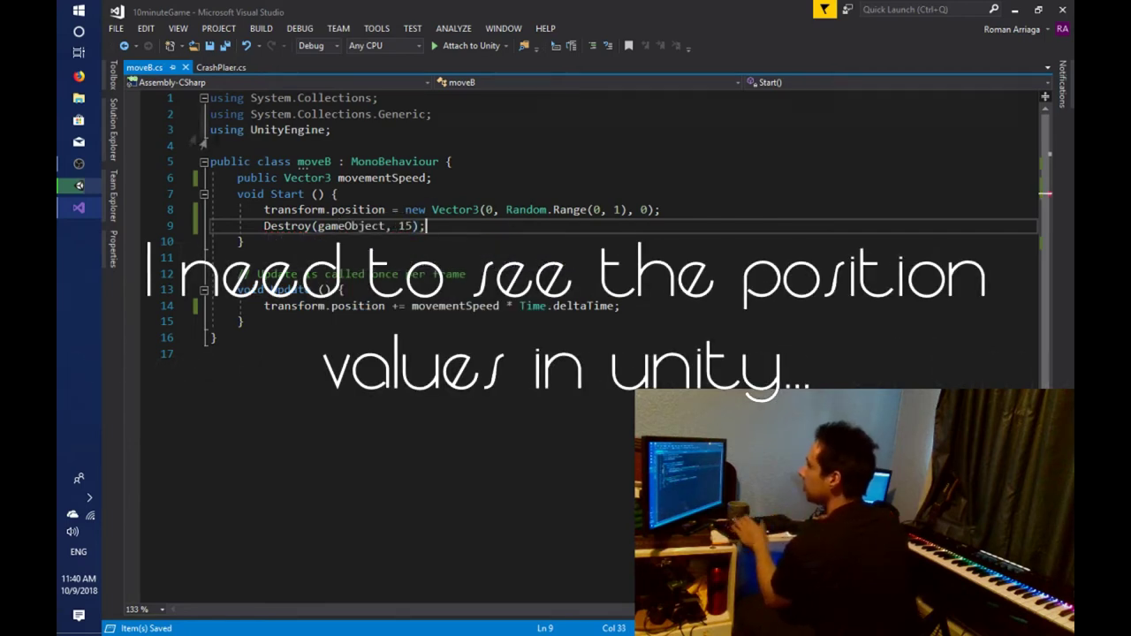
left_click(113, 132)
left_click(185, 196)
In player.cs, move vertically by Input.GetAxis("Vertical") × speed × Time.deltaTime and declare public float speed = 5.
left_click(396, 301)
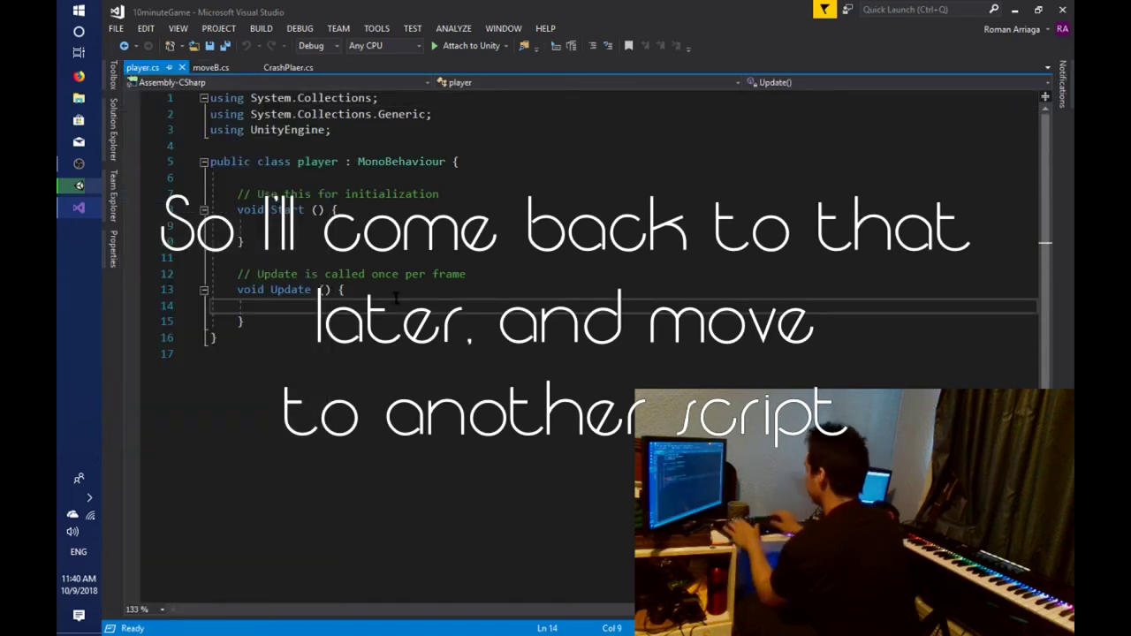
type("transform.position += new Vector3(0, ")
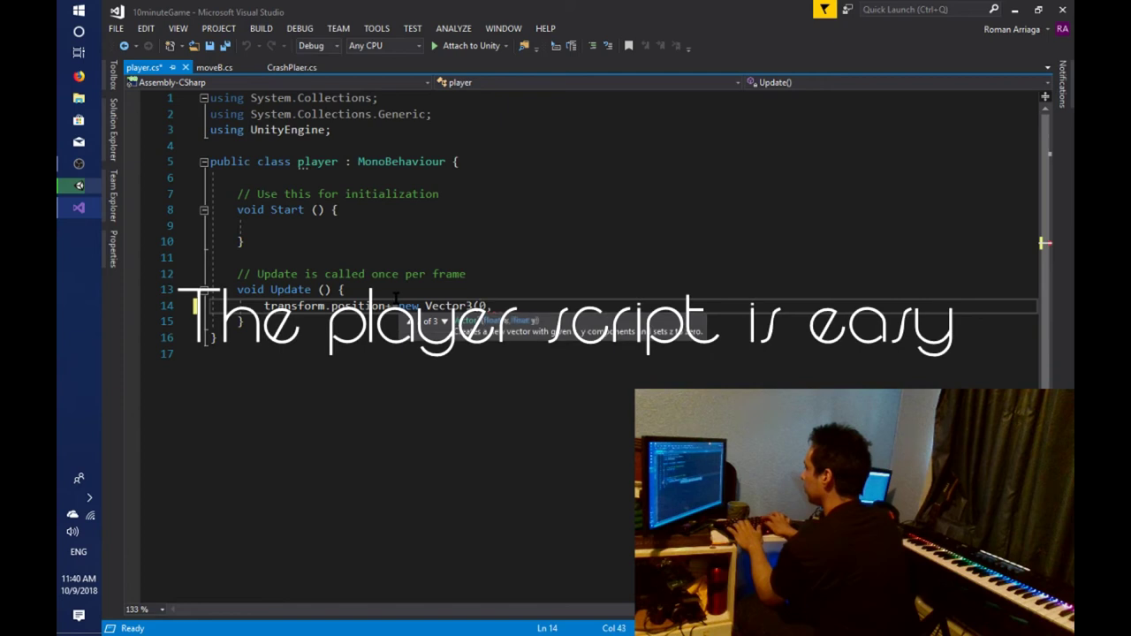
type("Input.GetAxis")
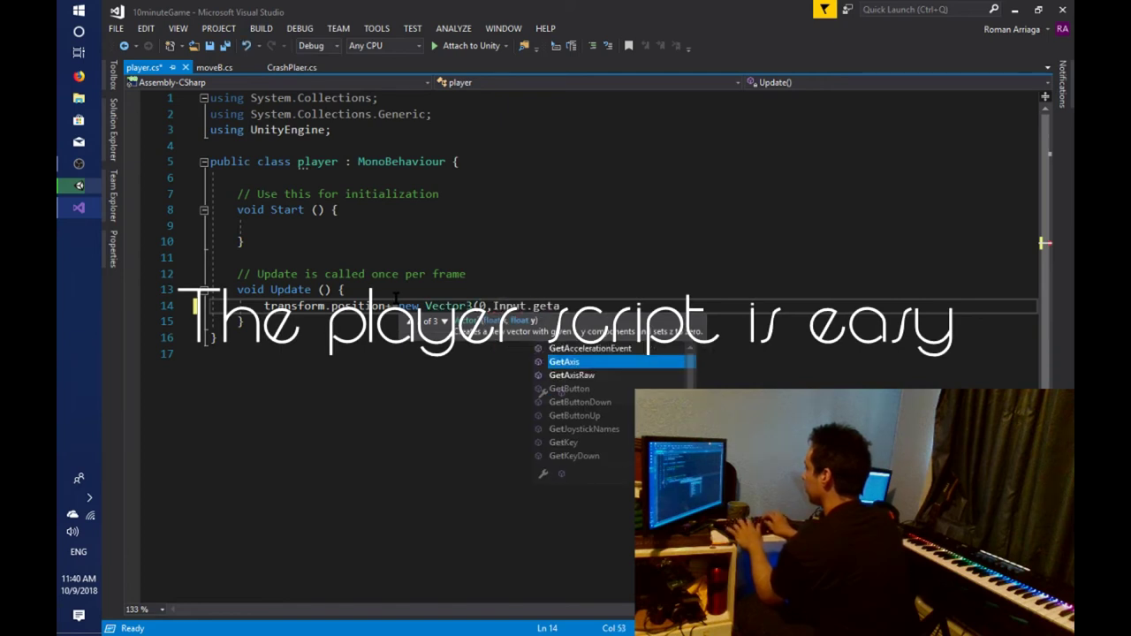
type("(")
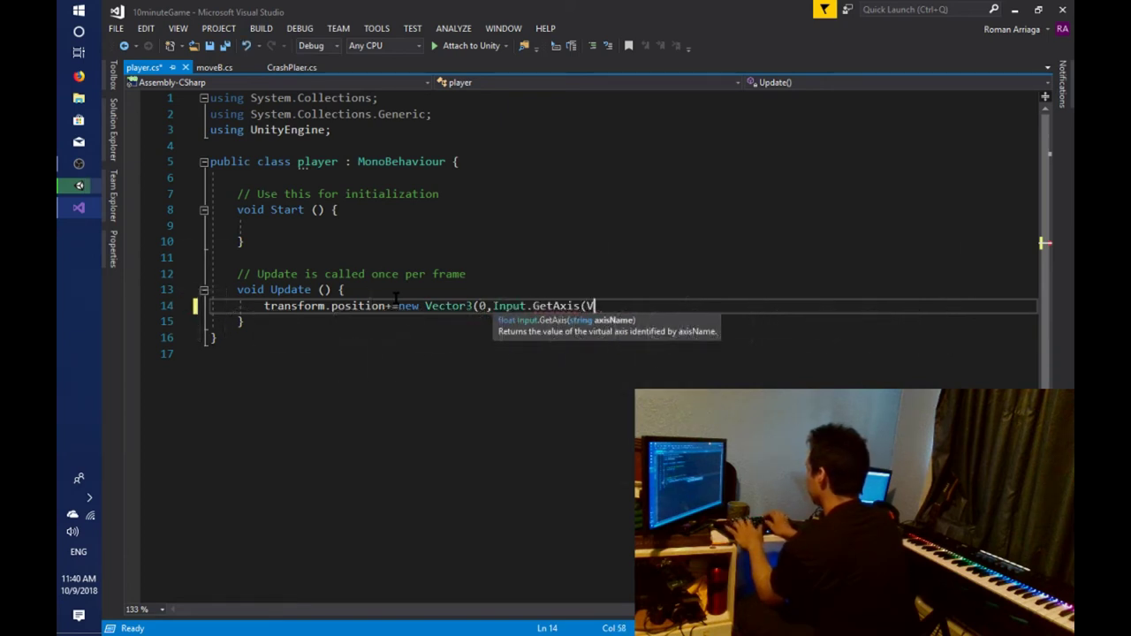
type("\"Vertica")
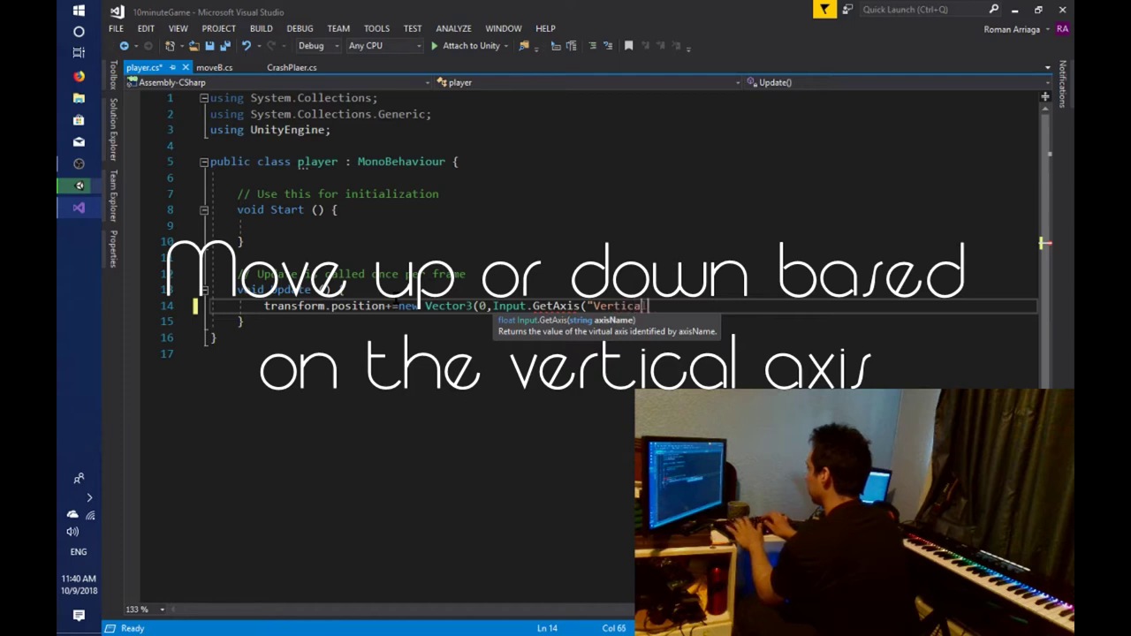
type("l\"), 0) * ")
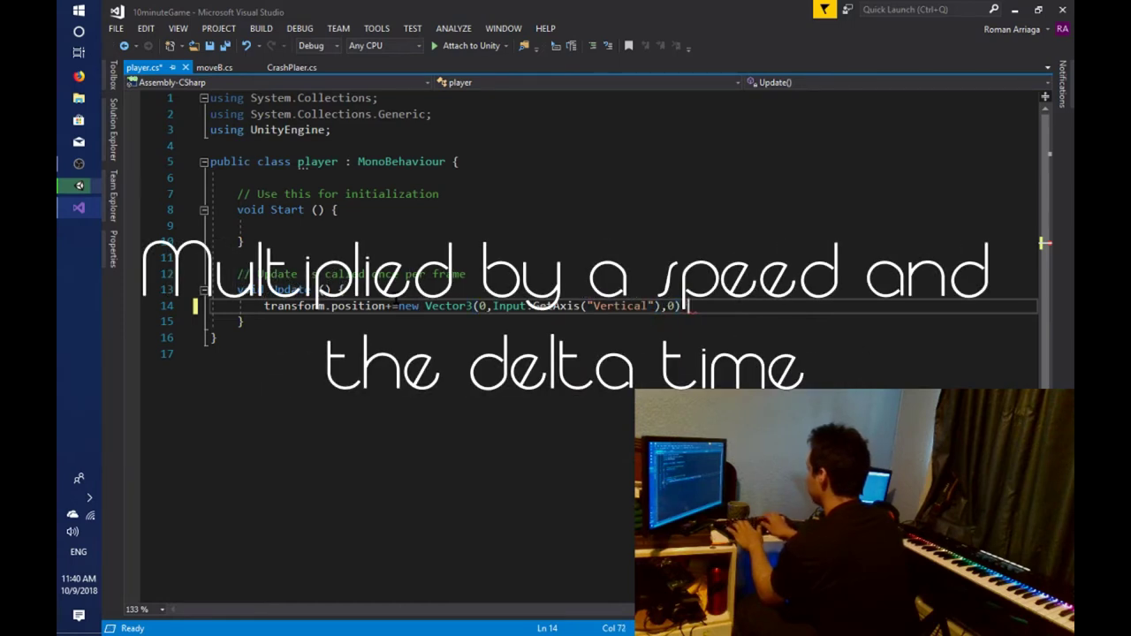
type("speed * Time.de")
key("Tab")
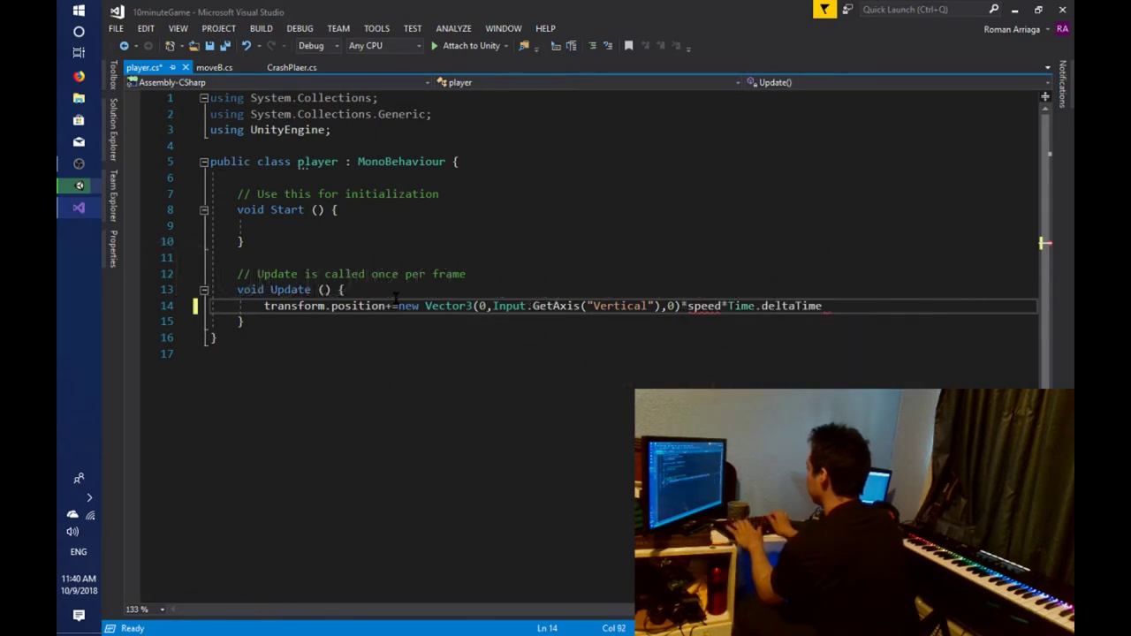
type(";")
left_click_drag(460, 195, 462, 182)
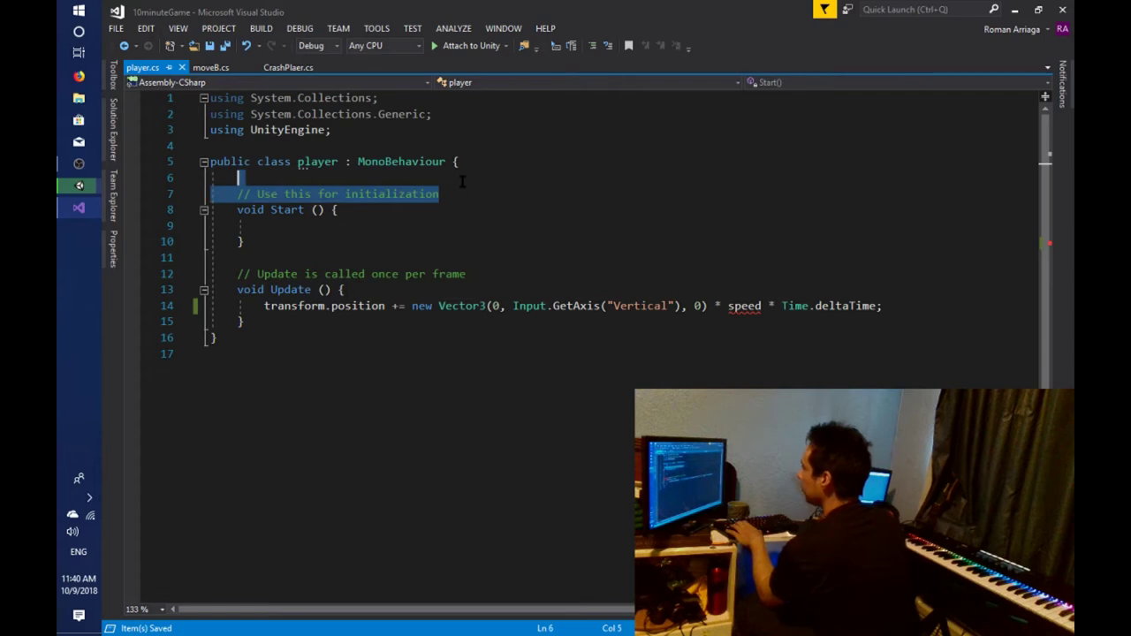
type("public float speed=5;")
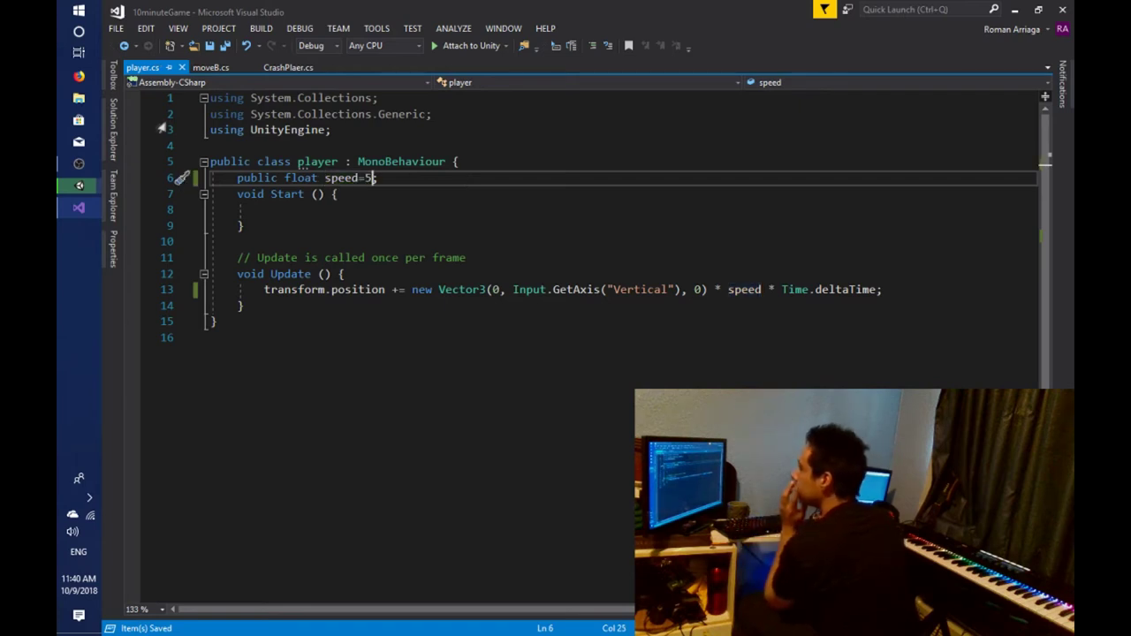
left_click(113, 130)
In ScoreManager.cs, declare public GameObject barrier and int score = 0.
double_click(208, 209)
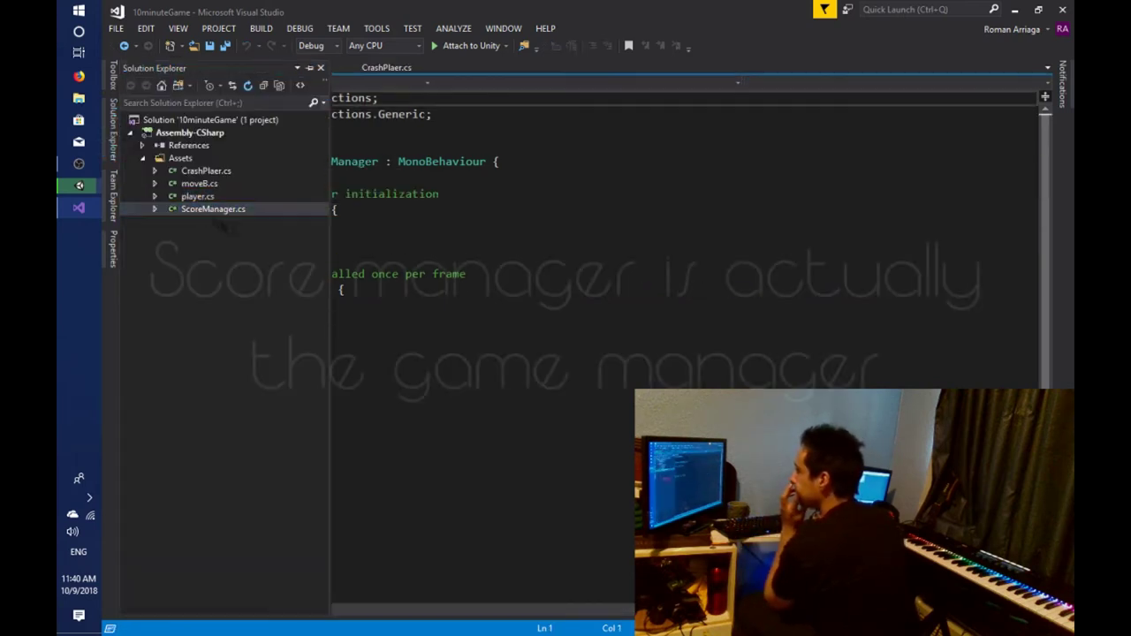
left_click_drag(439, 194, 477, 177)
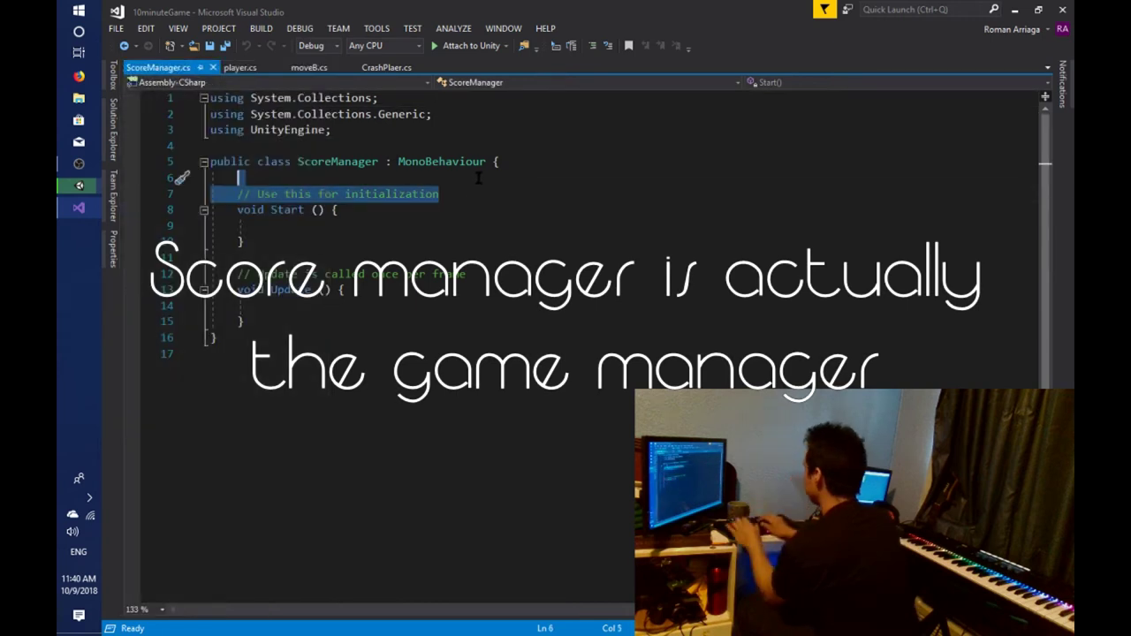
type("public GameObject barrier;")
key("Return")
type("int score = 0")
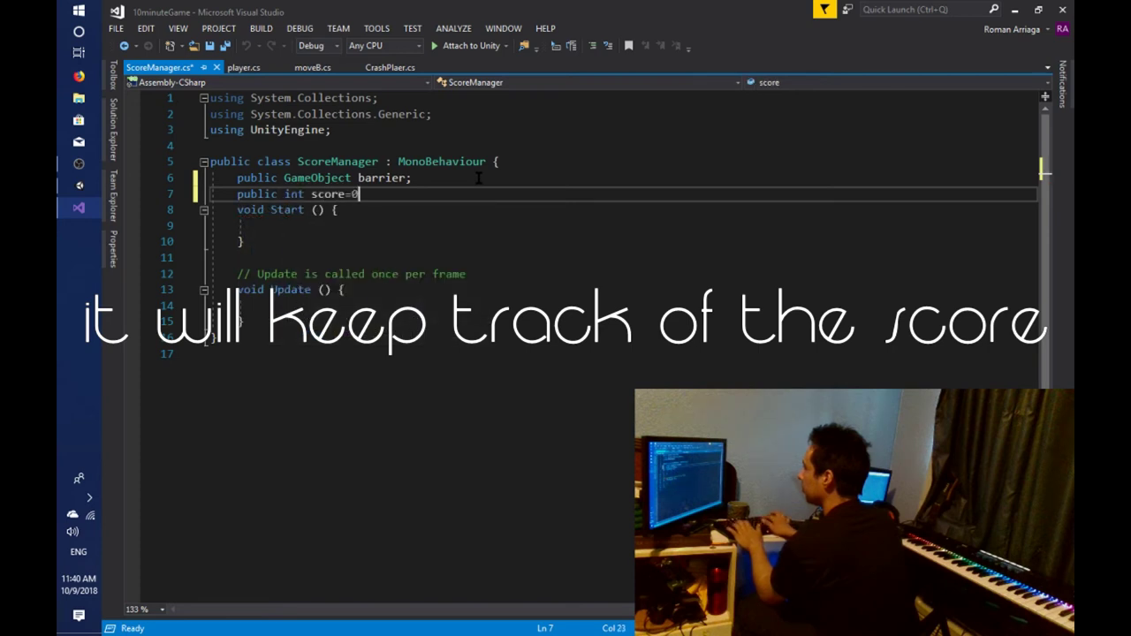
type(";")
key("Return")
Add a public static ScoreManager instance field and public AudioSources a1 through a7.
type("pro")
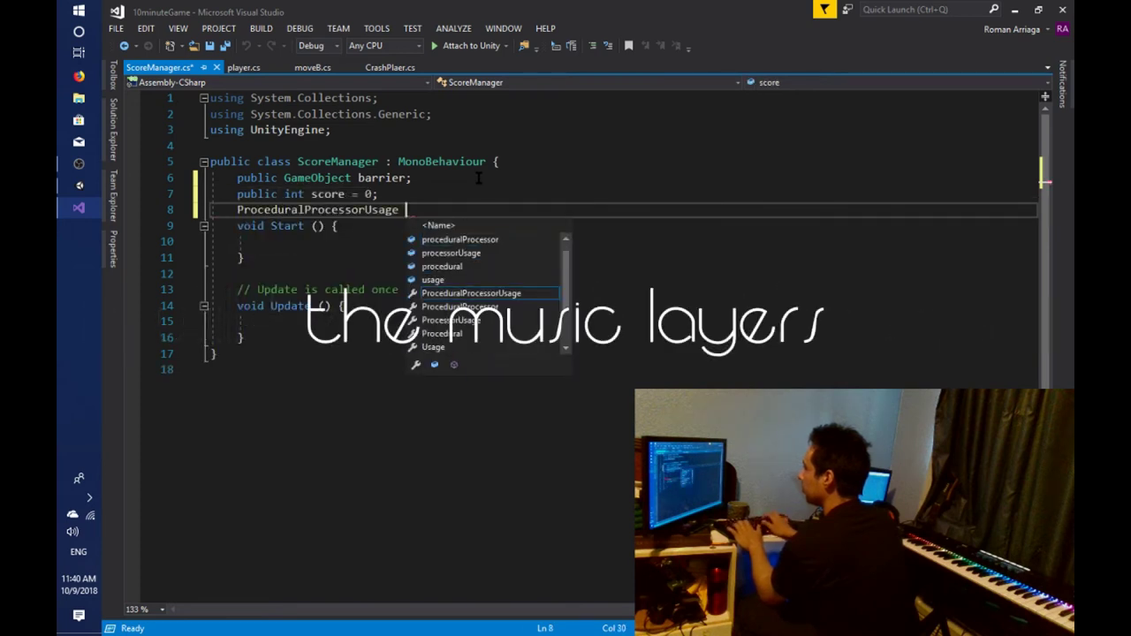
key("shift+Home")
type("public Scor")
key("Tab")
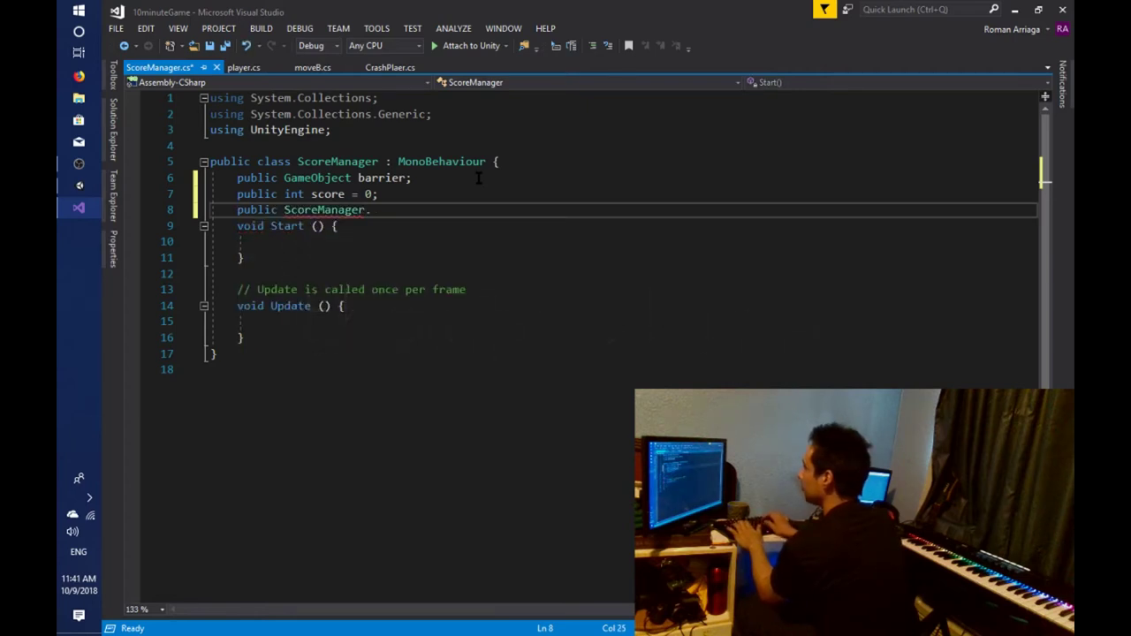
type("instance")
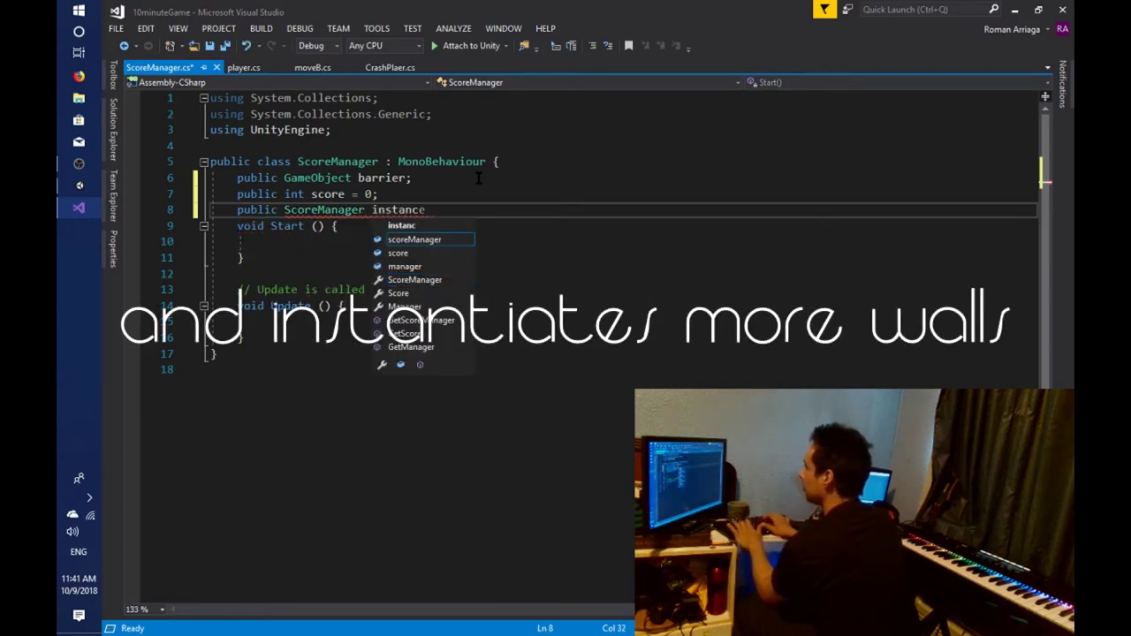
type(";")
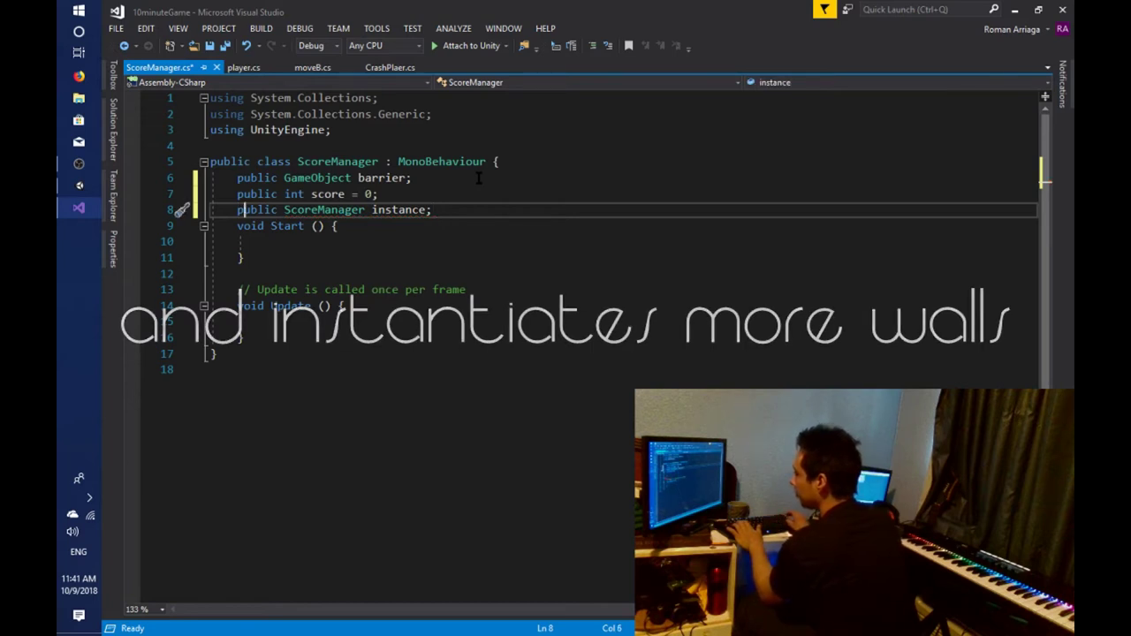
key("ctrl+Right")
type("sta")
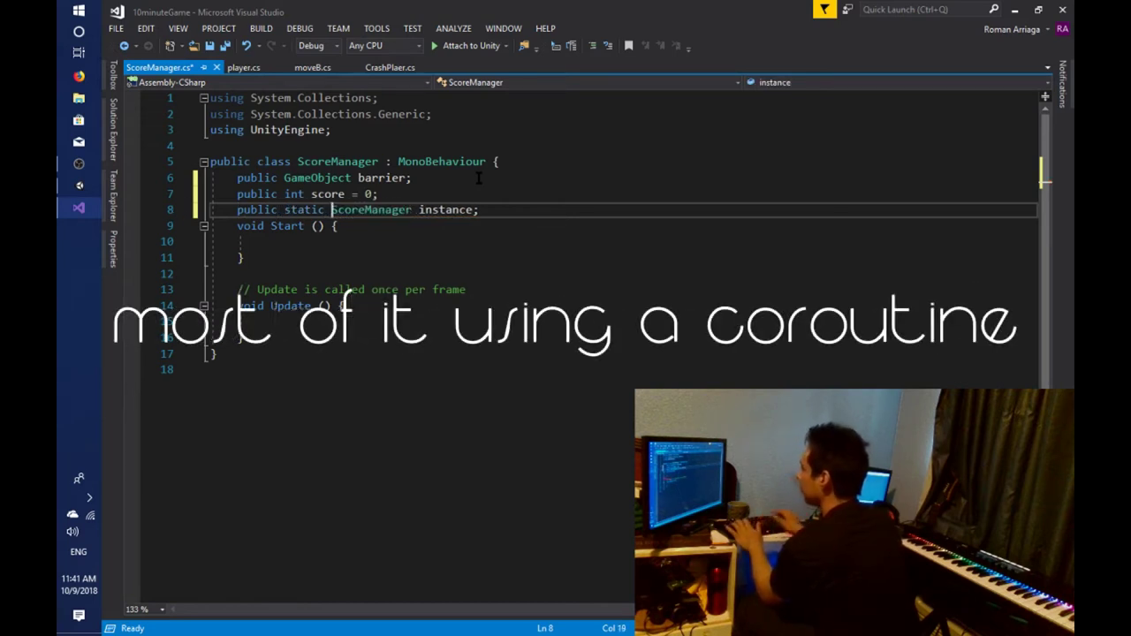
key("Return")
type("public ")
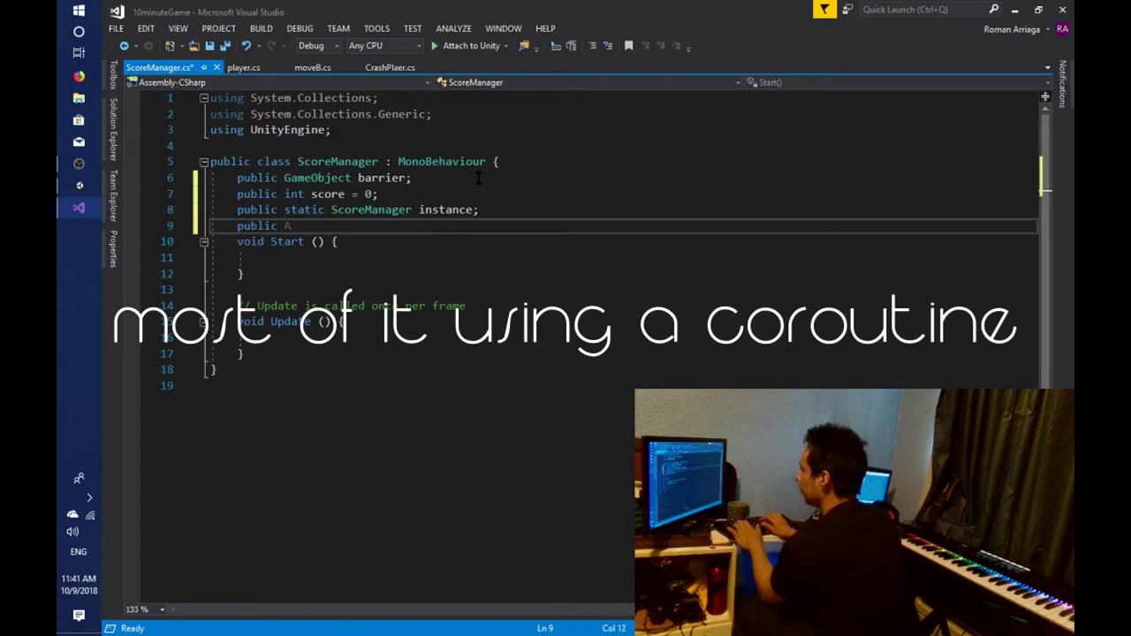
type("AudioSource ")
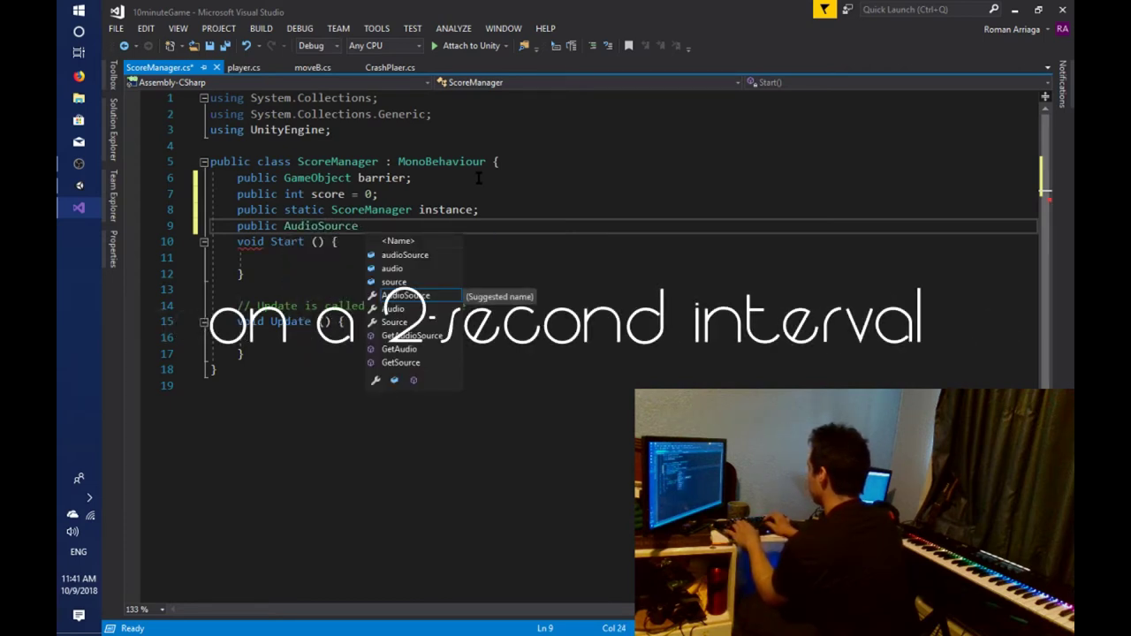
type("a1, a2, a3, a4, a5, ")
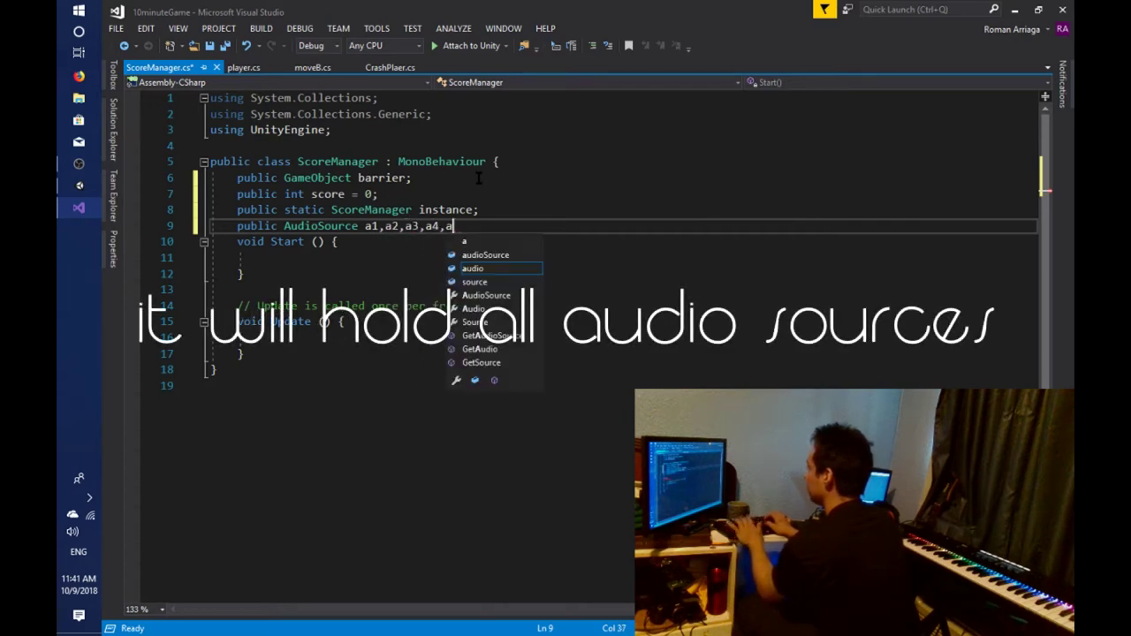
type("a6")
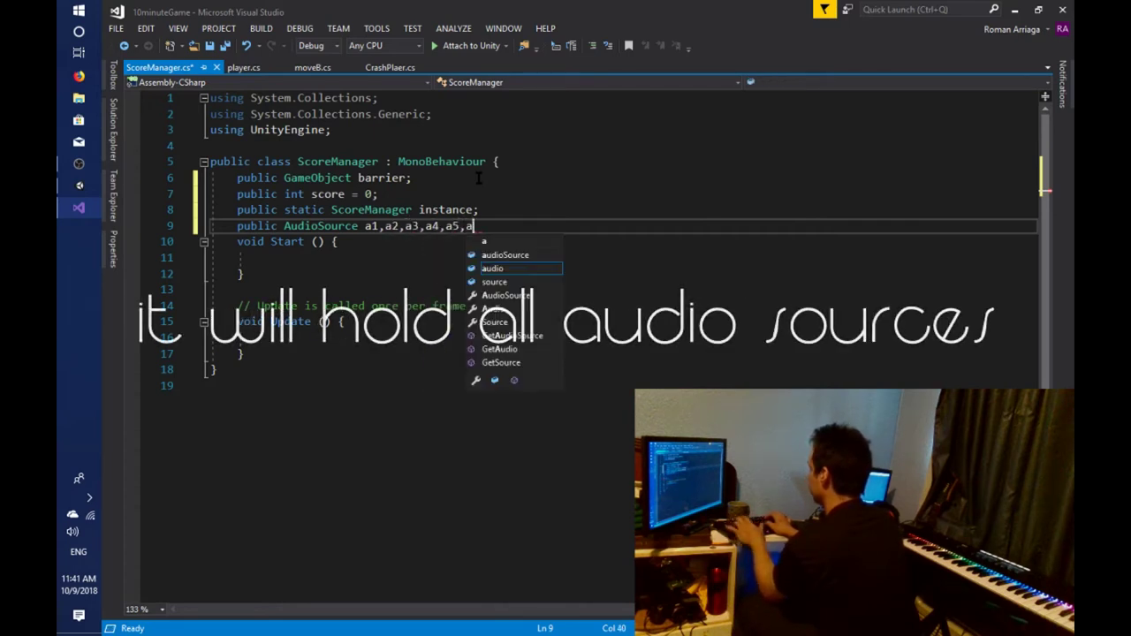
type(", a7;")
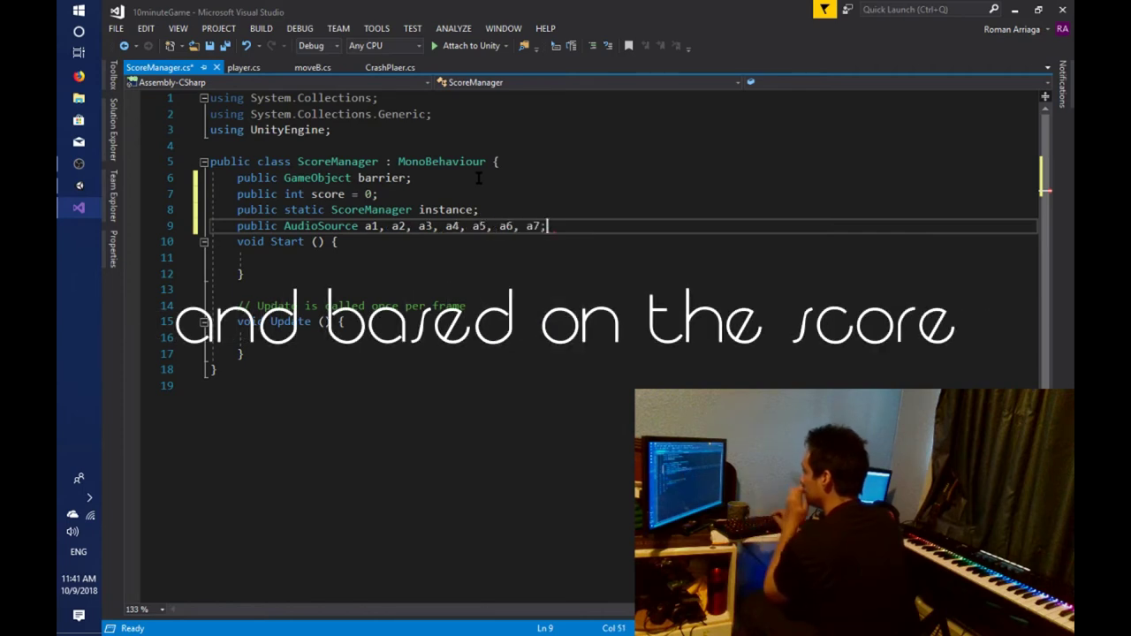
Add a private IEnumerator field below the audio sources and delete the empty Update method.
key("Return")
type("pir")
key("Return")
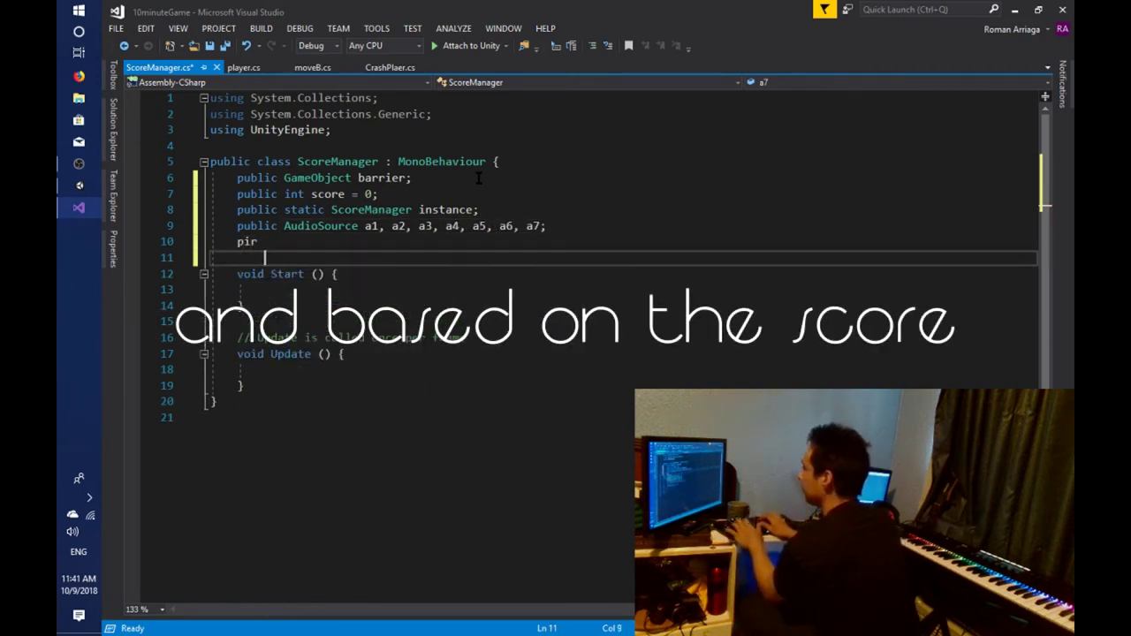
key("Escape")
key("shift+Up")
key("shift+Left")
type("private ")
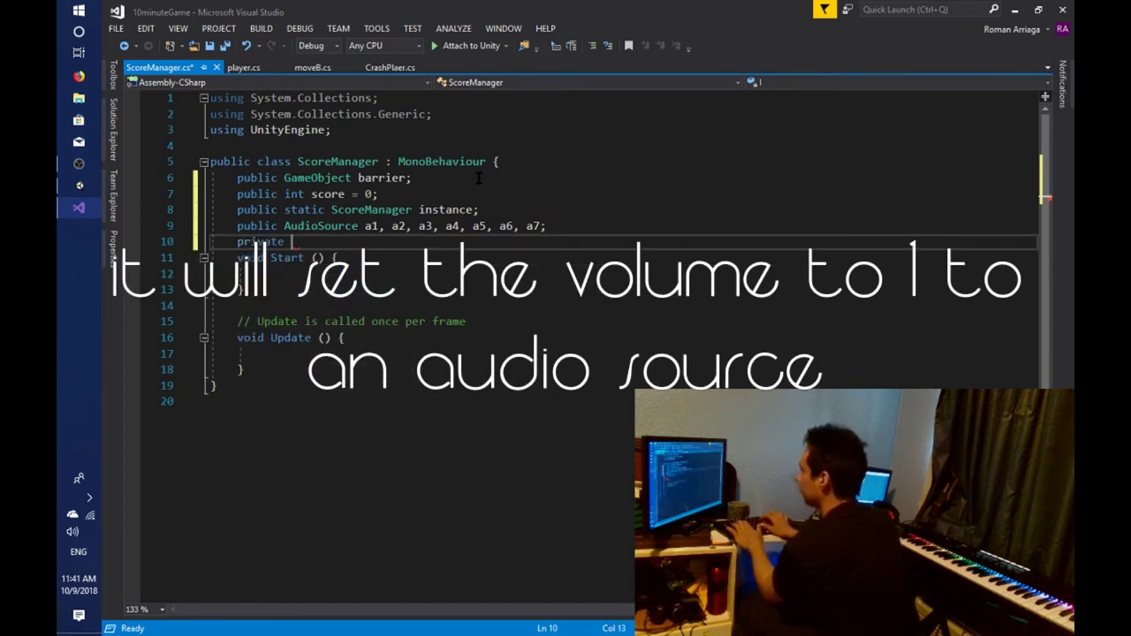
type("IEnumerator loopShit;")
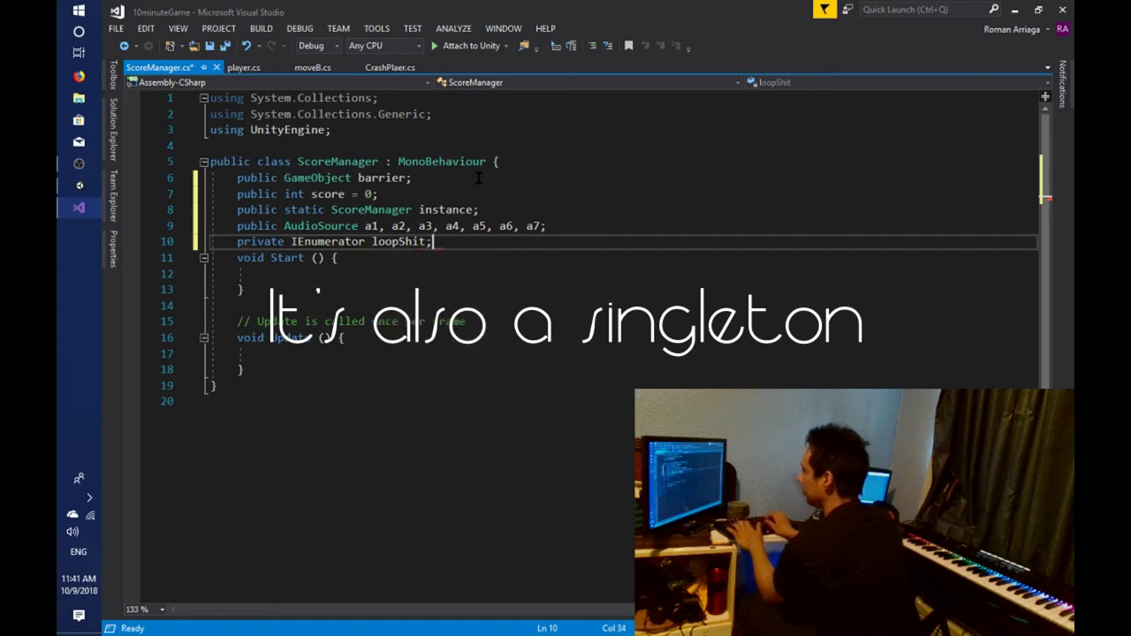
key("Down")
key("Down")
key("Down")
key("shift+Down")
key("shift+Down")
key("shift+Down")
key("shift+Down")
key("shift+Down")
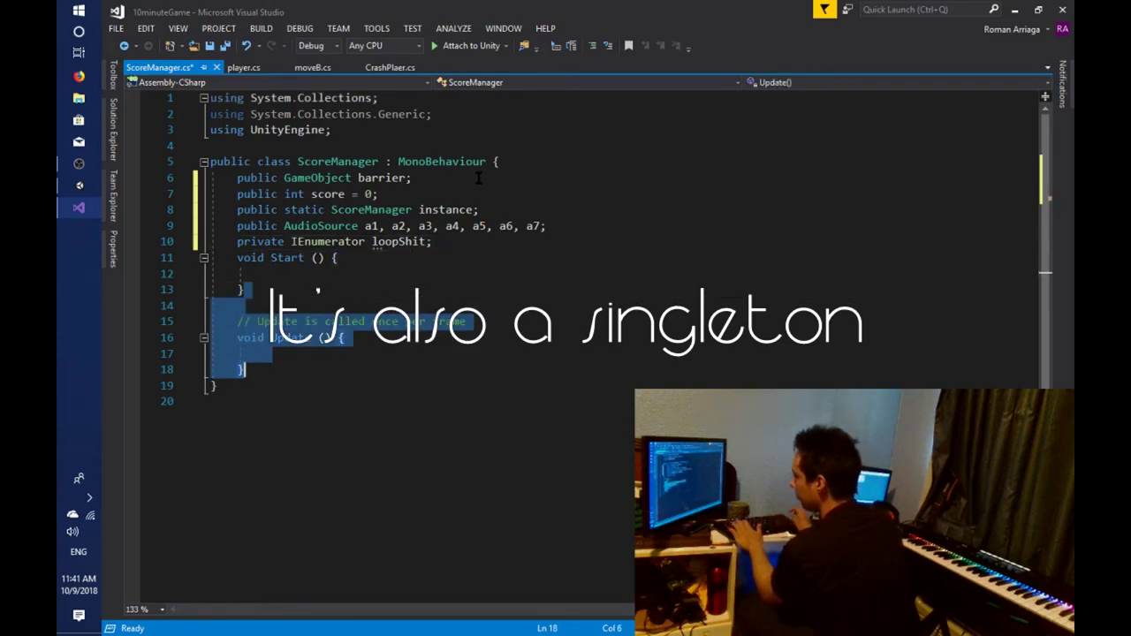
key("BackSpace")
Write an IEnumerator looper() with a while(true) loop that yields WaitForSeconds each pass.
type("Ienum")
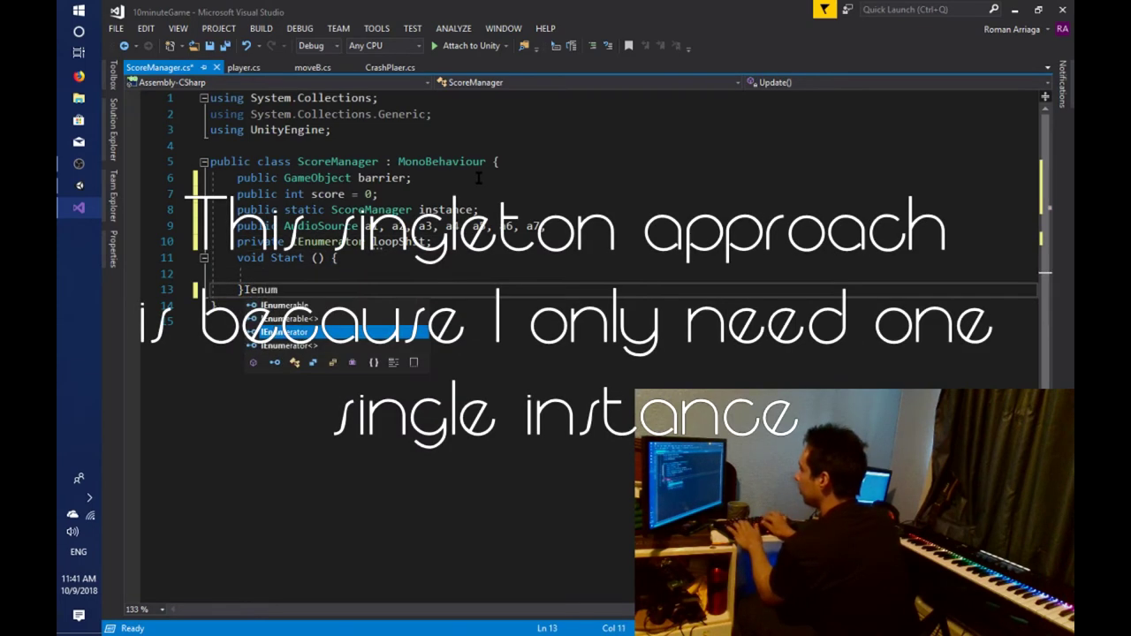
type("tor l")
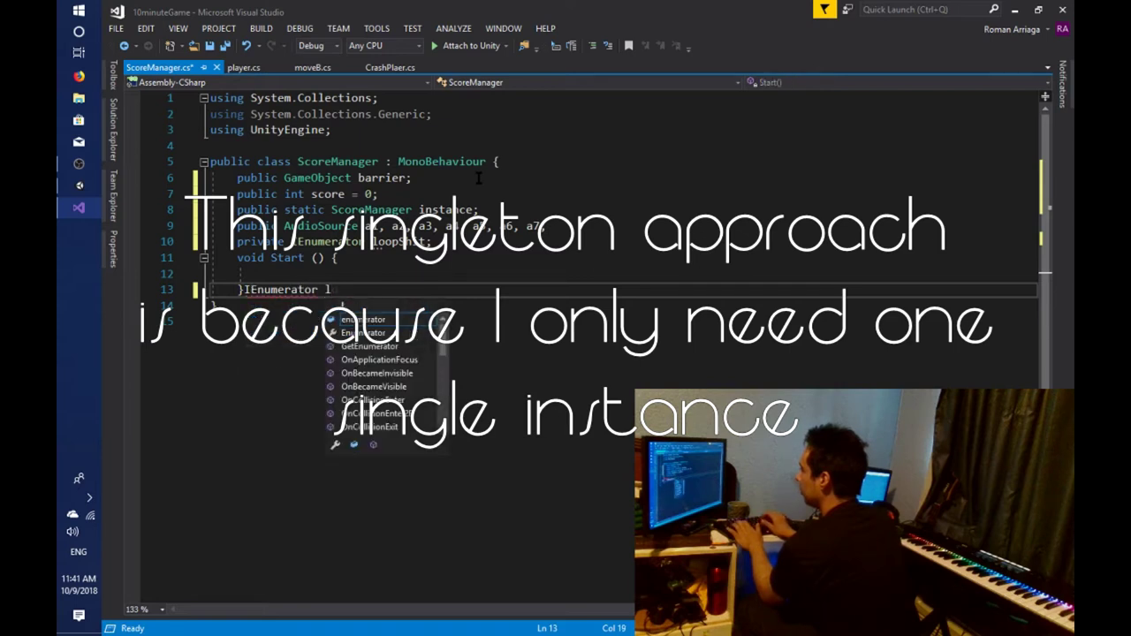
type("er()")
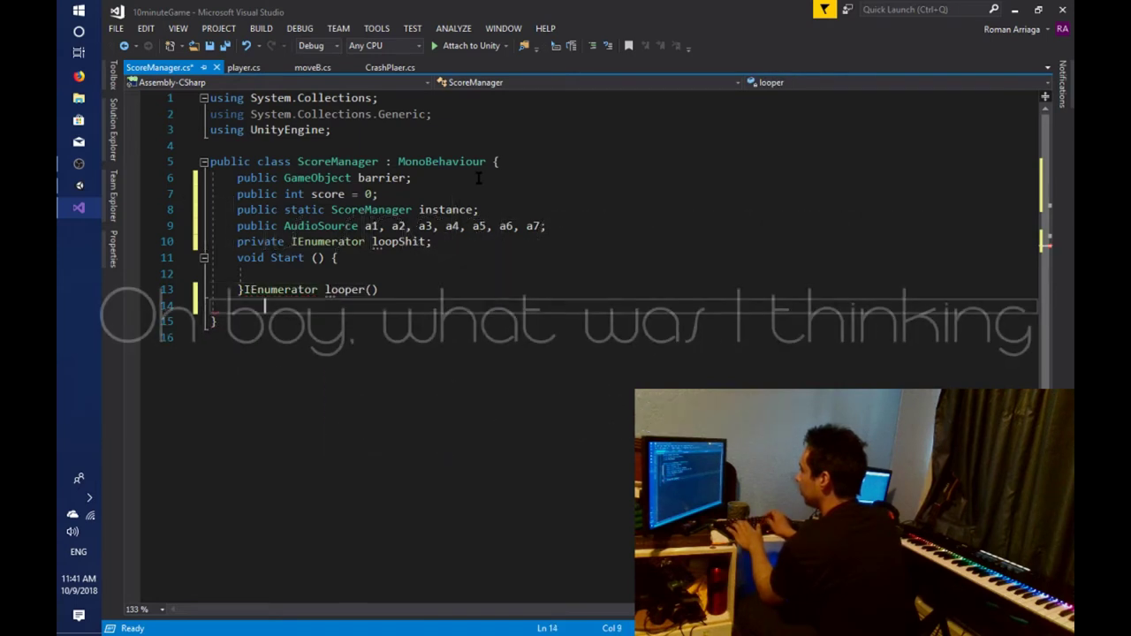
key("Return")
type("{")
key("Return")
key("Up")
key("Up")
key("Return")
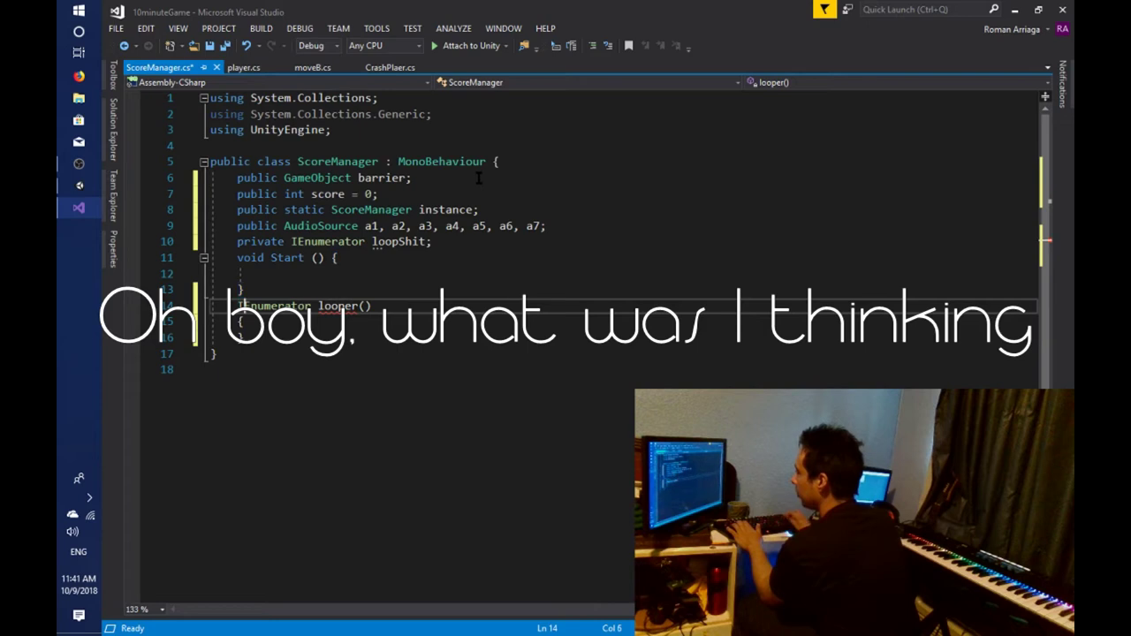
key("Down")
key("End")
key("Return")
type("whil")
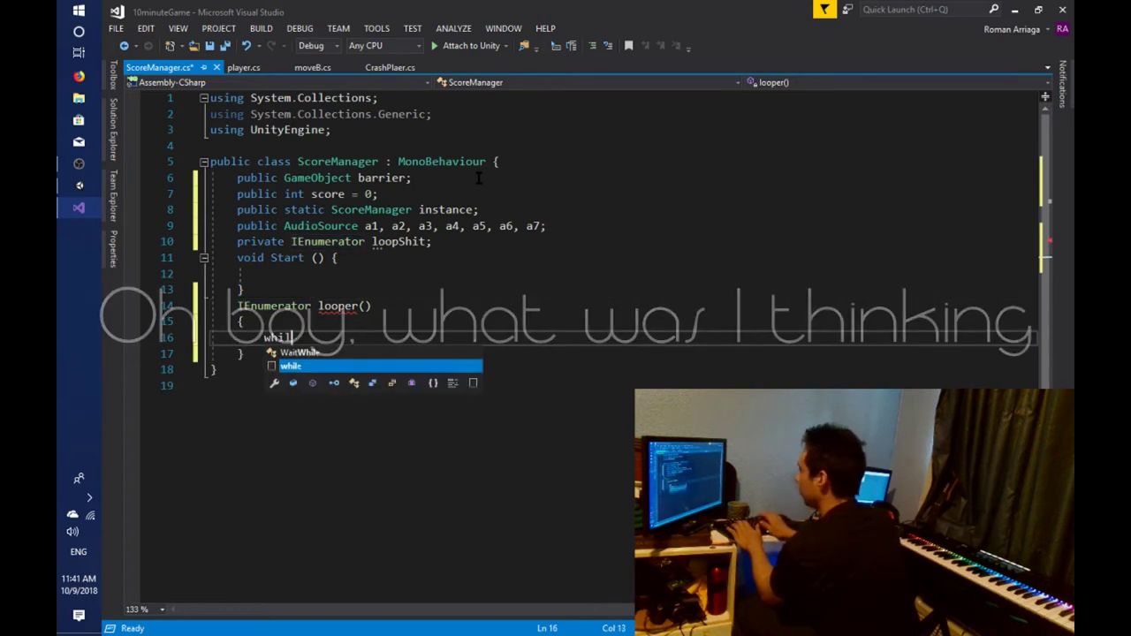
type("e (tru")
type("e)")
key("Return")
type("{")
key("Return")
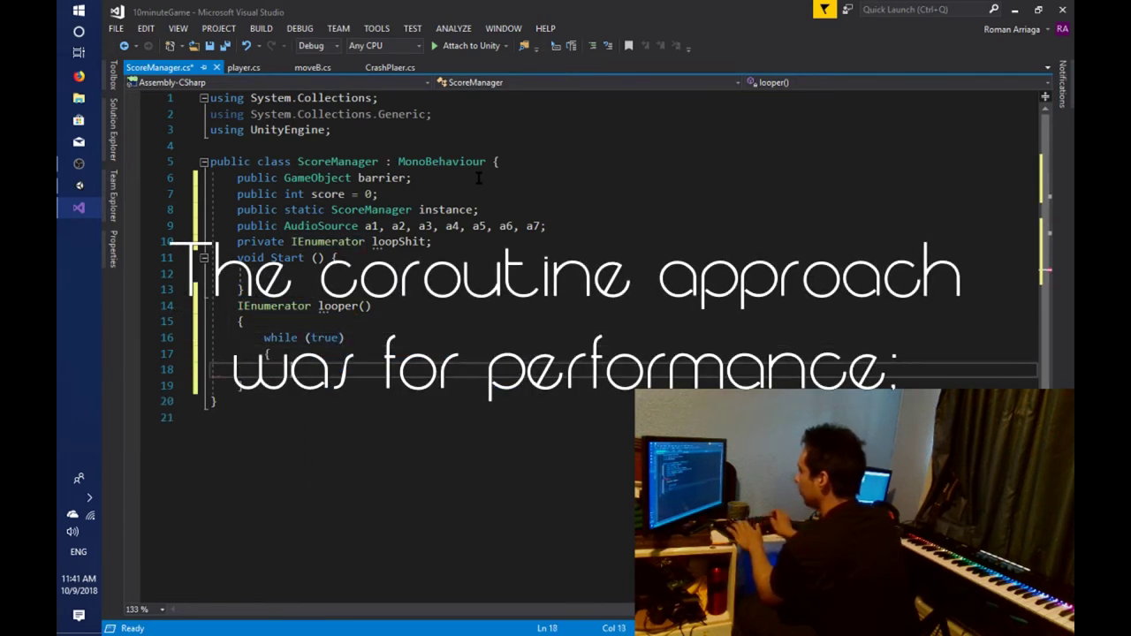
type("yield return new waitfo")
type("(1")
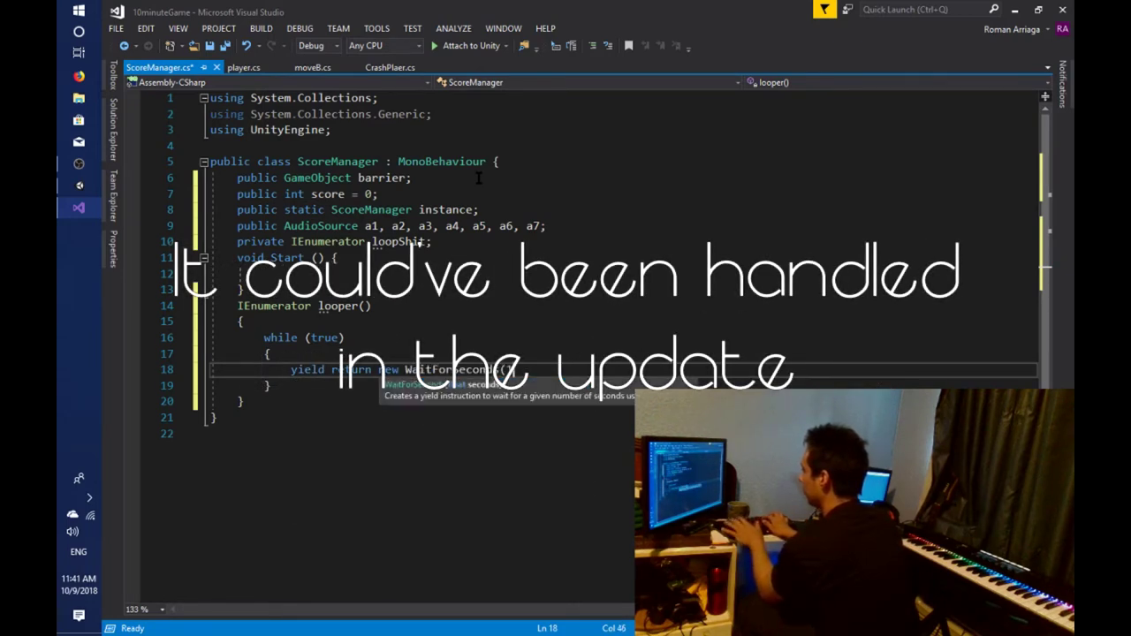
type(");")
key("Return")
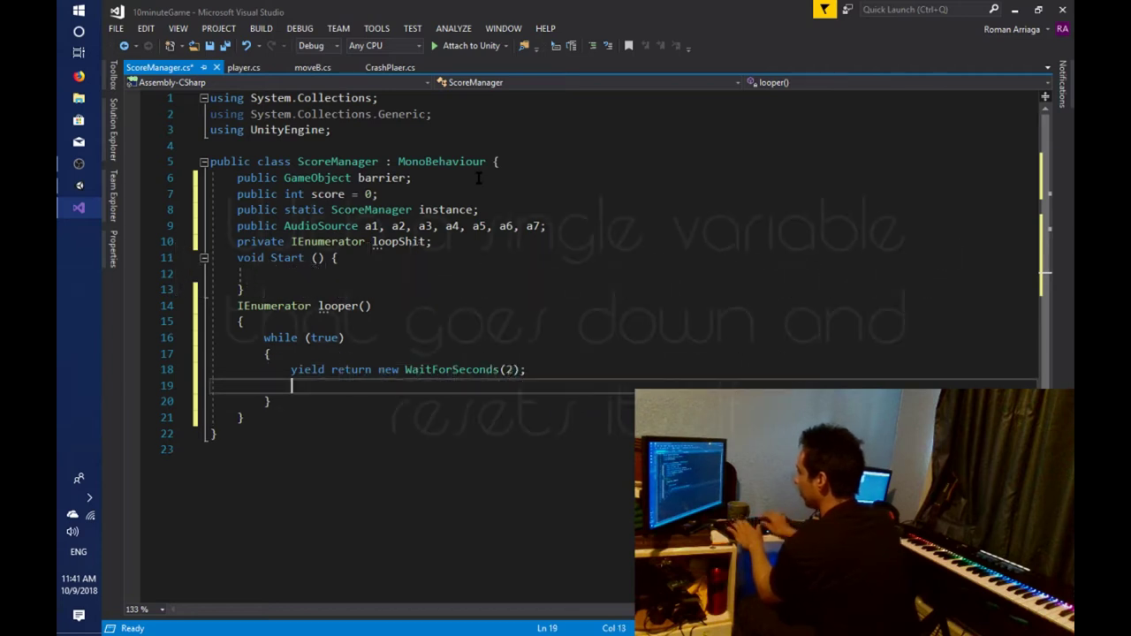
Inside the loop, add if (score > 1) setting a1.volume = 1.
type("if (sco")
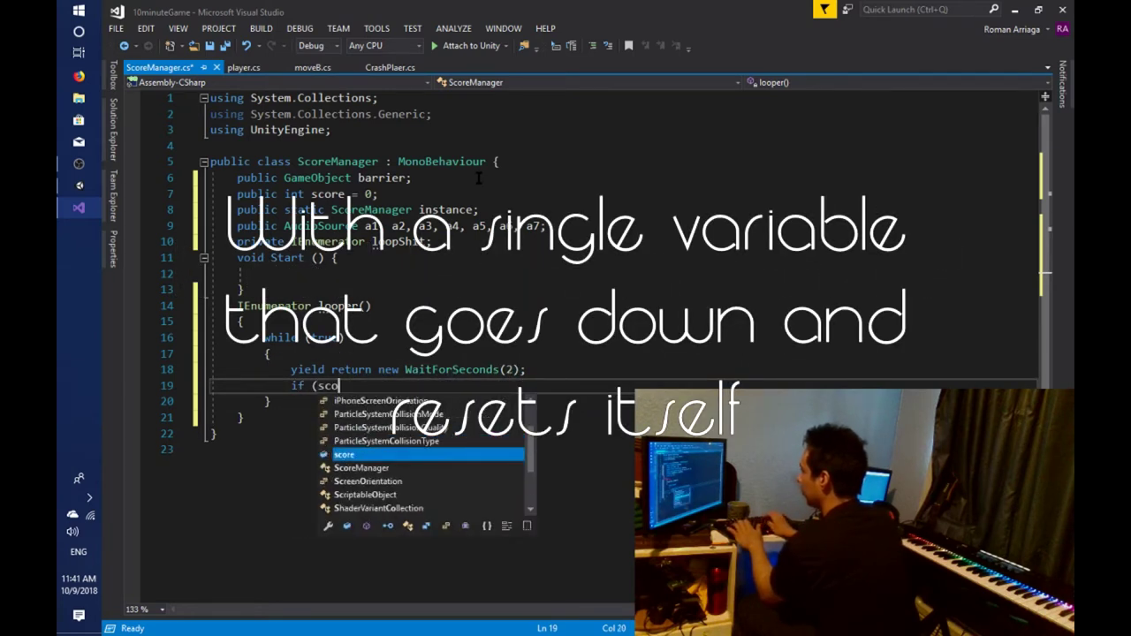
type("re>1)")
key("Return")
type("{")
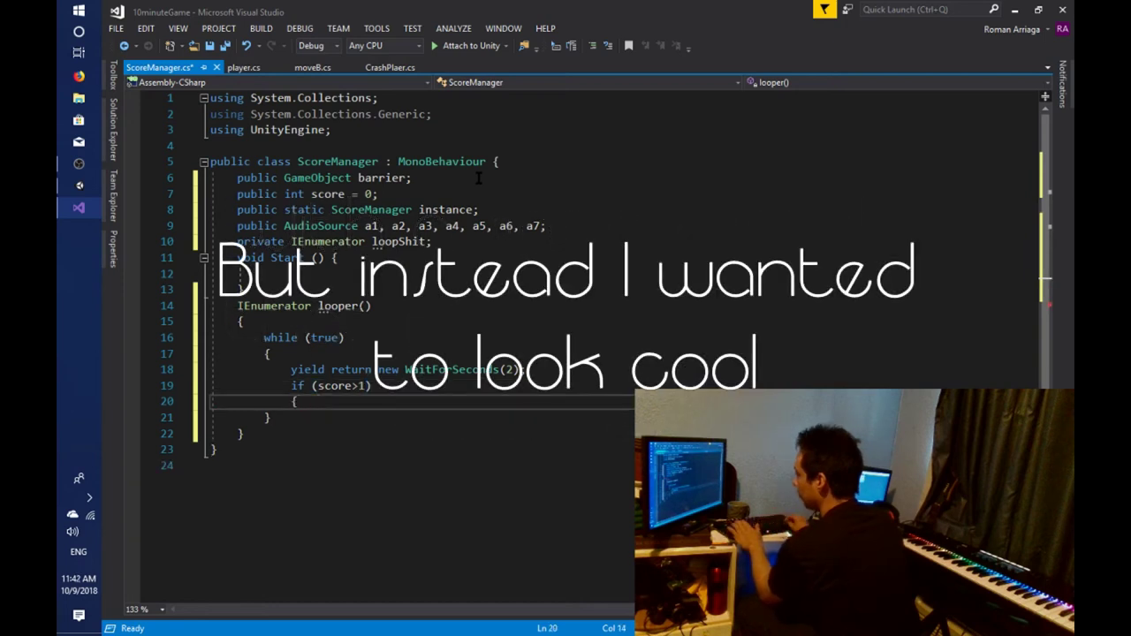
key("ctrl+shift+Left")
key("ctrl+shift+Left")
key("ctrl+shift+Left")
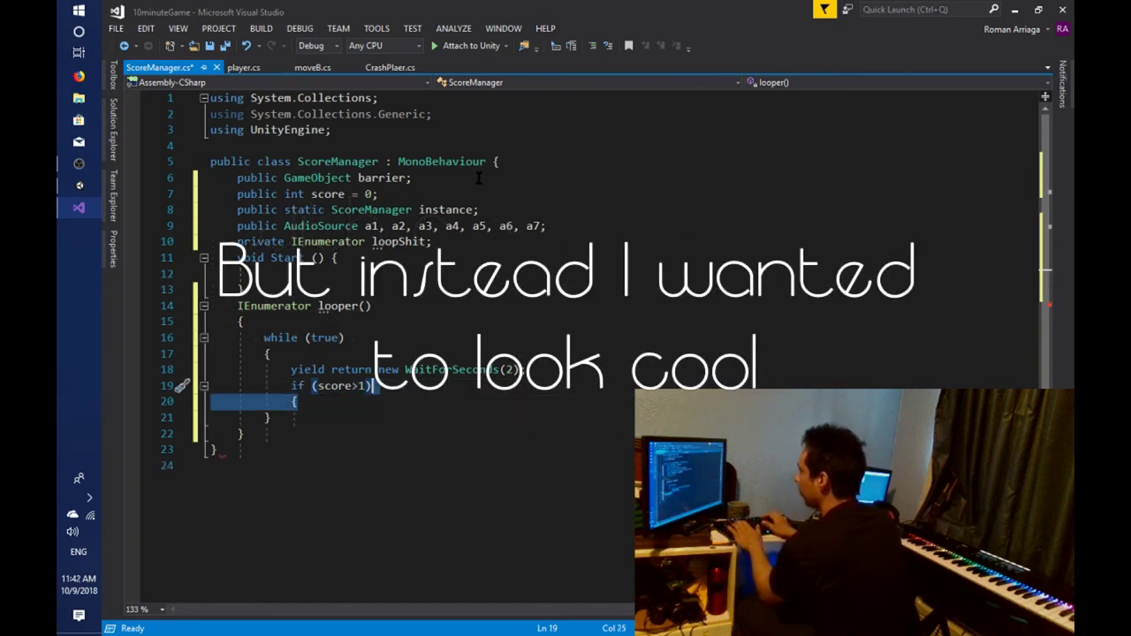
type("a1.volume = 1;")
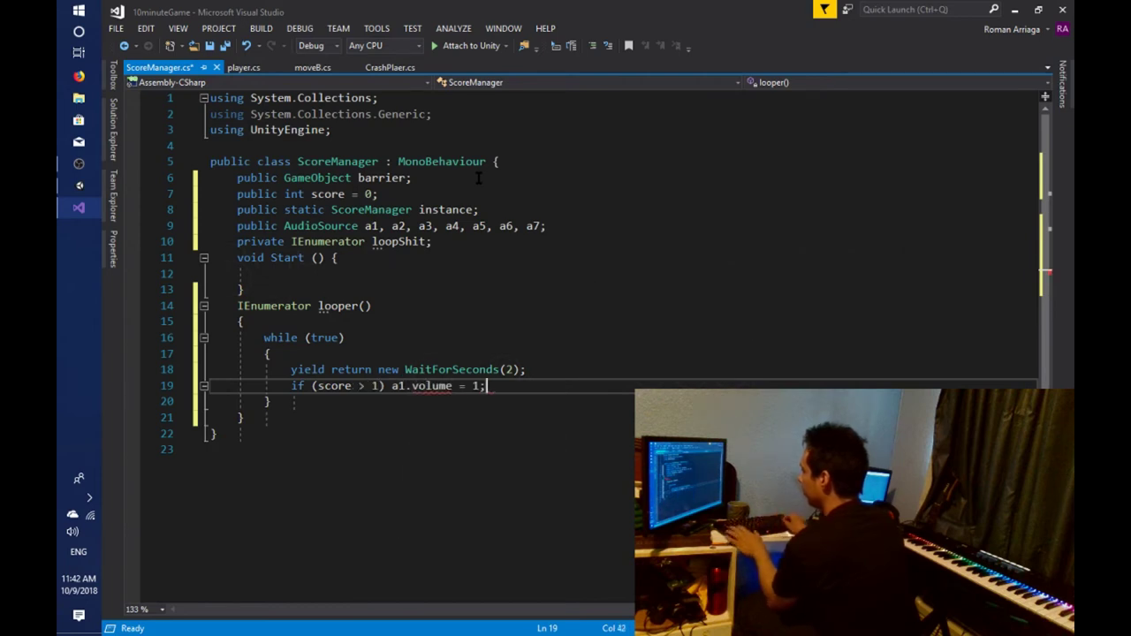
key("shift+Home")
key("ctrl+c")
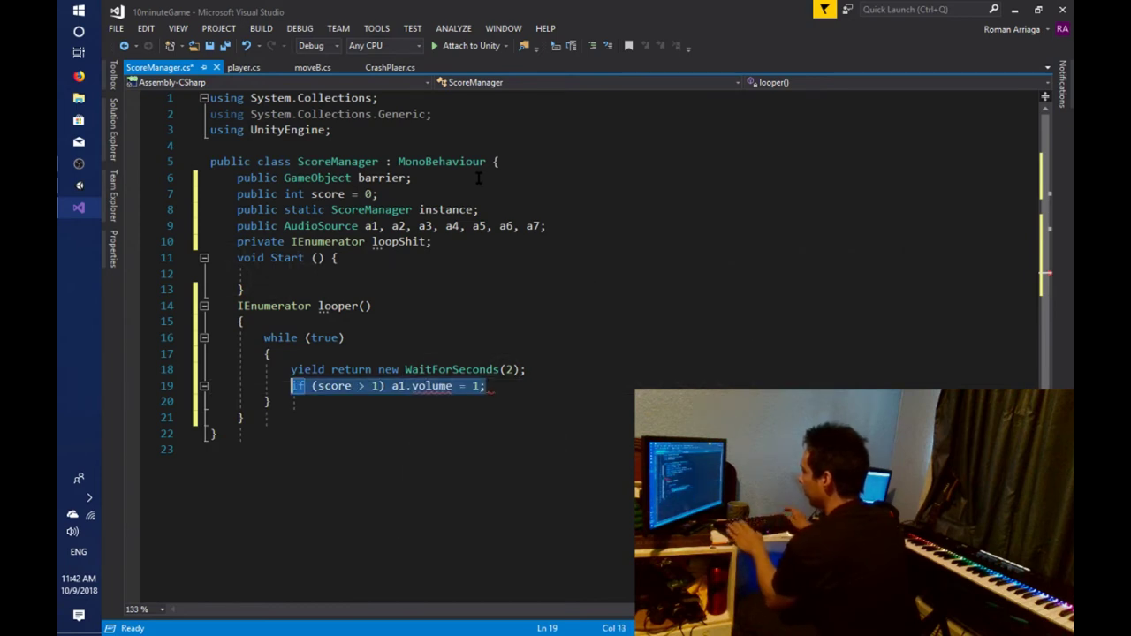
Duplicate the a1 volume check into six more lines.
key("End")
key("Return")
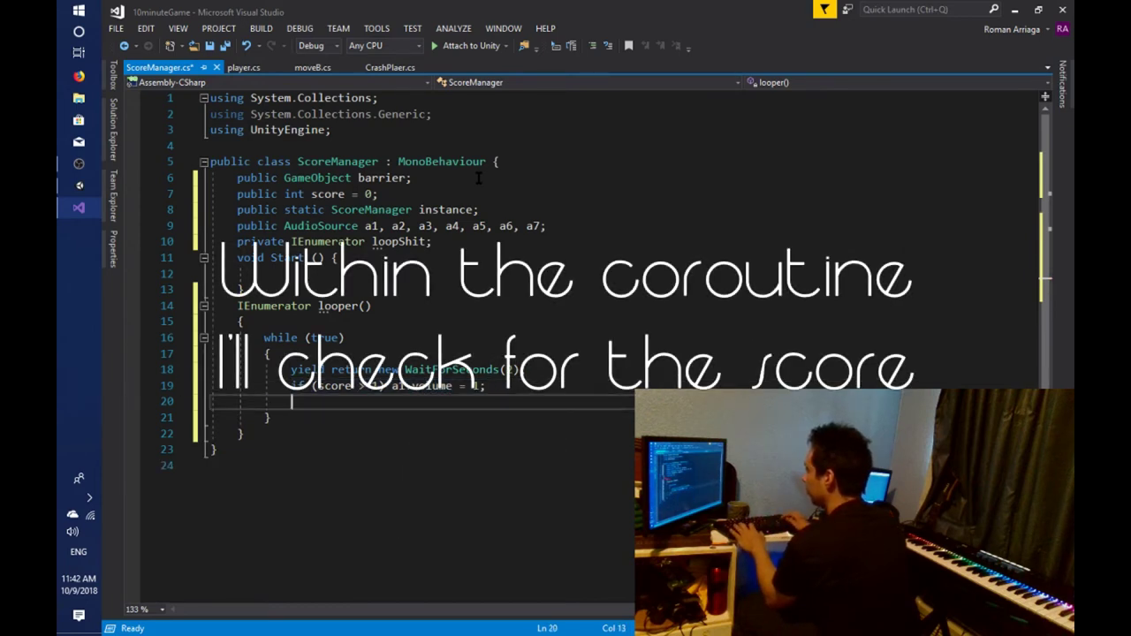
key("Return")
key("ctrl+v")
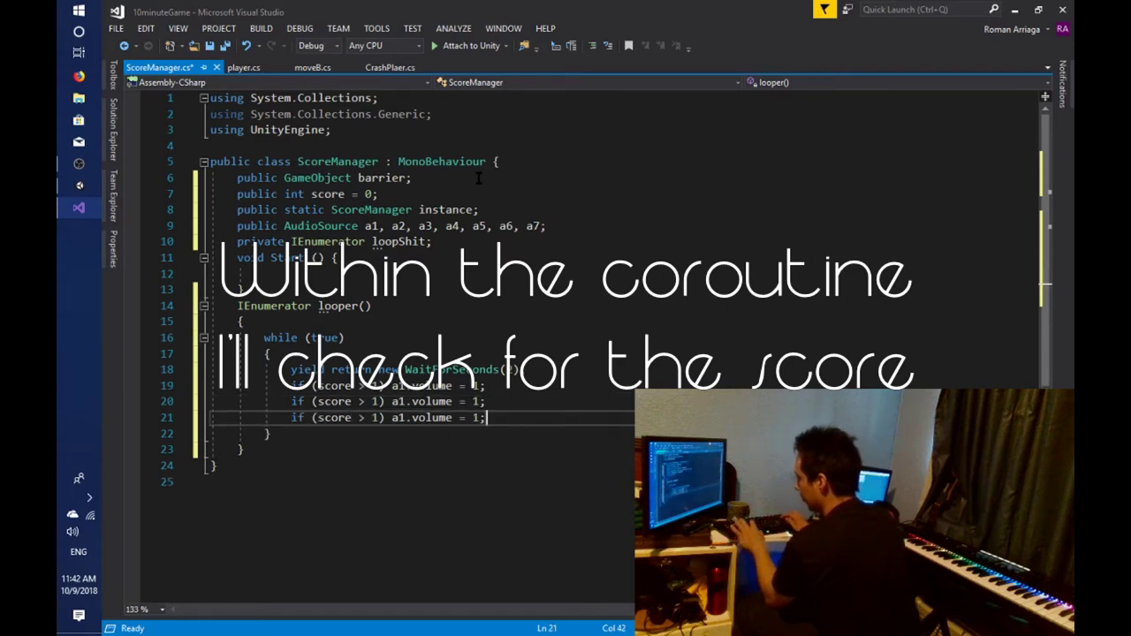
key("Return")
key("ctrl+v")
key("Return")
key("ctrl+v")
key("Return")
key("ctrl+v")
key("Return")
key("ctrl+v")
key("Return")
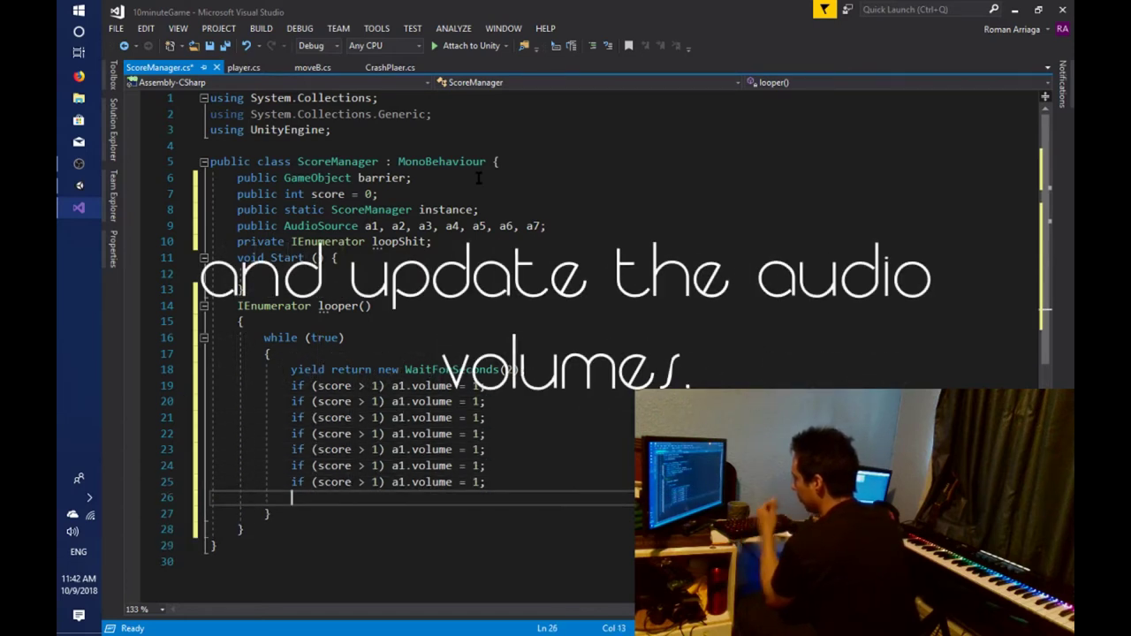
Rename the copied checks' audio sources to a2 through a7.
key("BackSpace")
type("2")
key("Down")
key("BackSpace")
type("3")
key("Down")
key("BackSpace")
type("4")
key("Down")
key("BackSpace")
type("5")
key("Down")
Set the copies' score thresholds to 10, 20, 40, 60, 80 and 150, then save ScoreManager.cs.
key("BackSpace")
type("6")
key("Down")
key("Left")
key("Up")
key("Up")
key("Up")
key("Up")
key("Up")
key("Down")
key("Down")
key("Left")
key("BackSpace")
type("40")
key("Down")
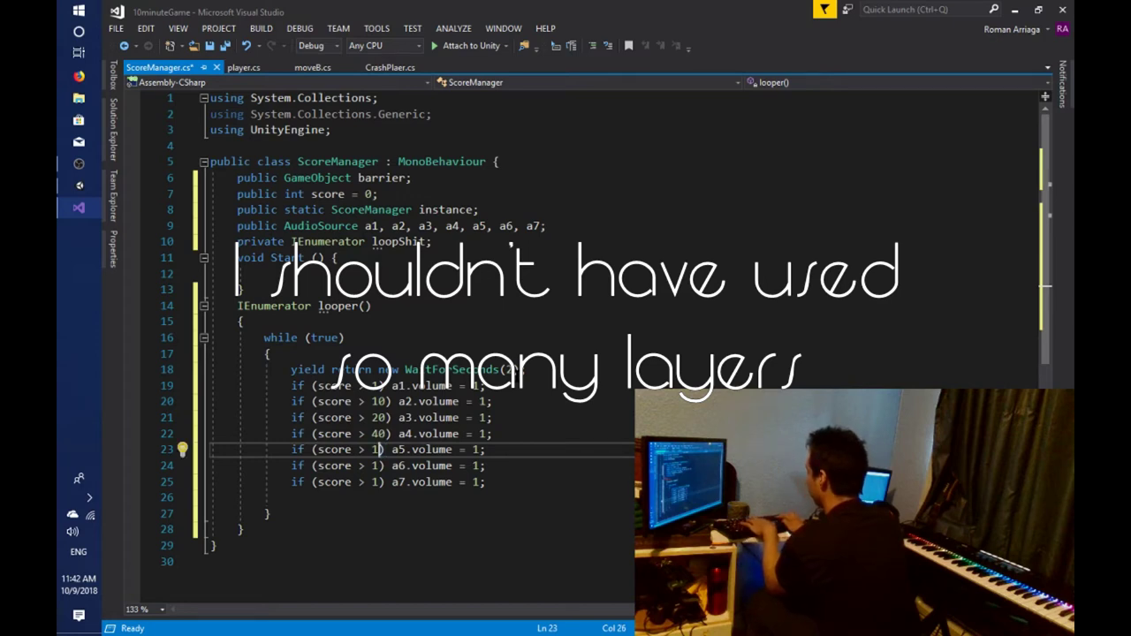
type("0")
key("Down")
key("Left")
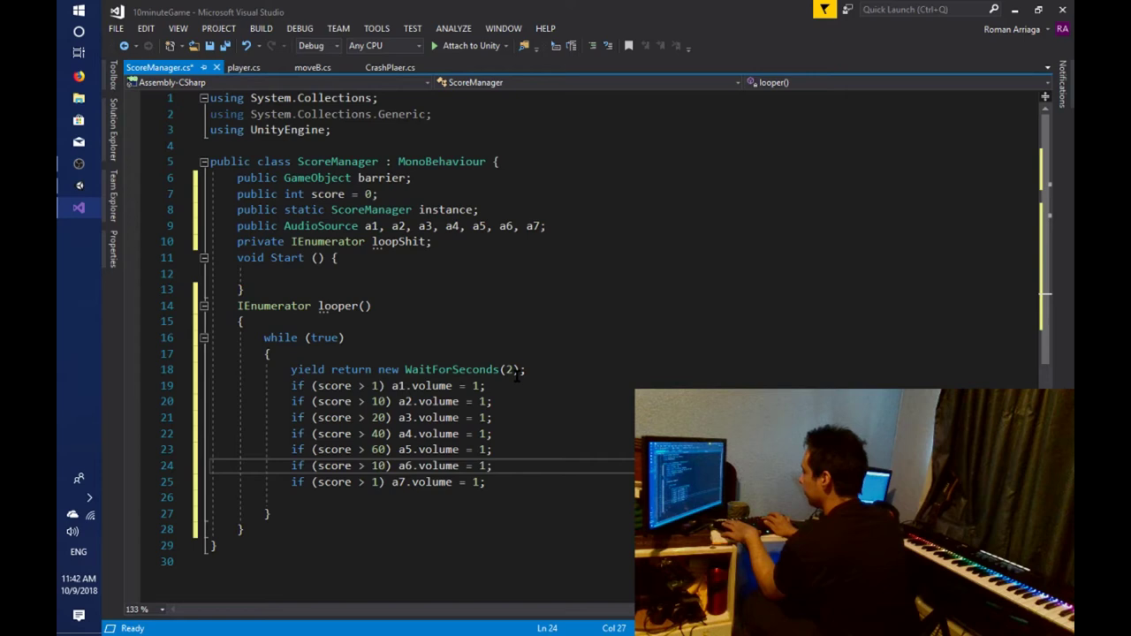
key("Down")
key("Down")
key("Down")
key("Up")
key("Up")
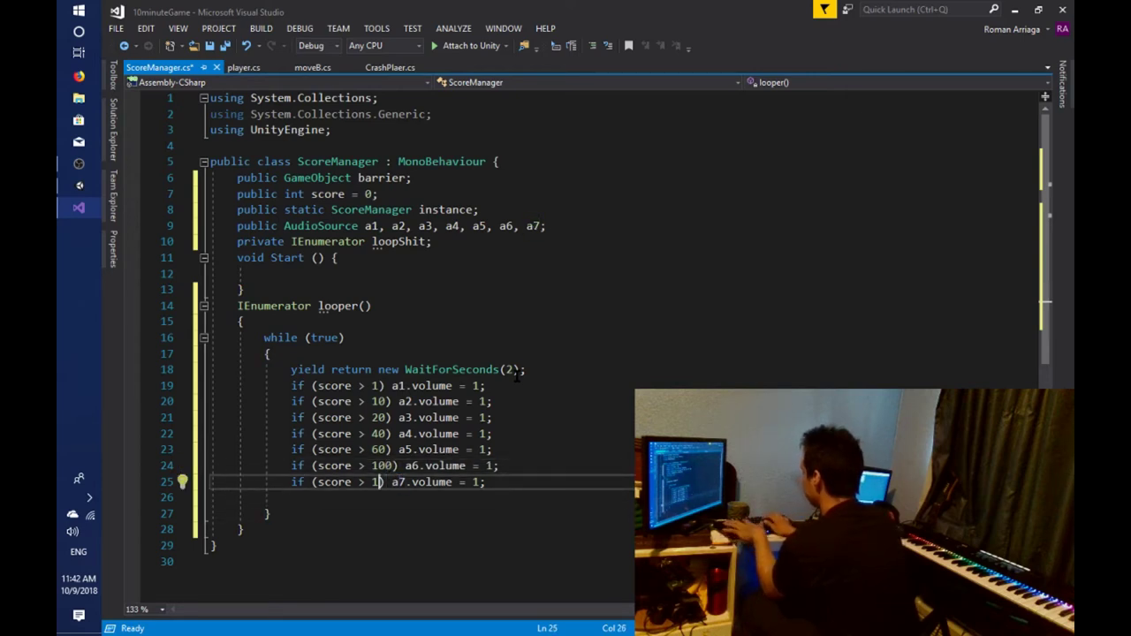
key("Up")
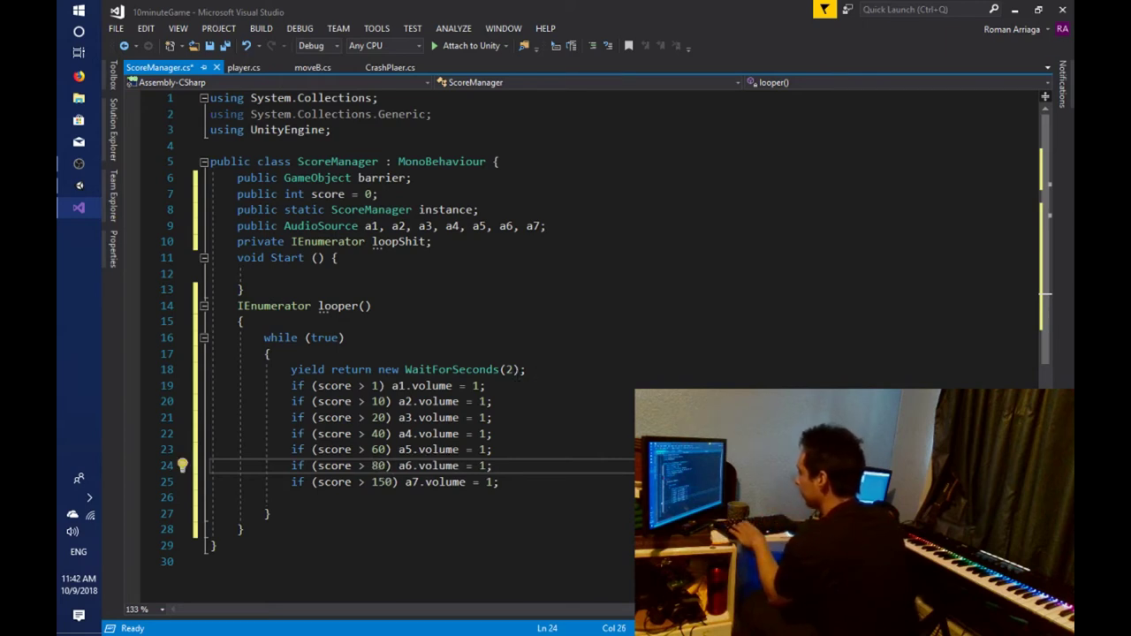
key("ctrl+s")
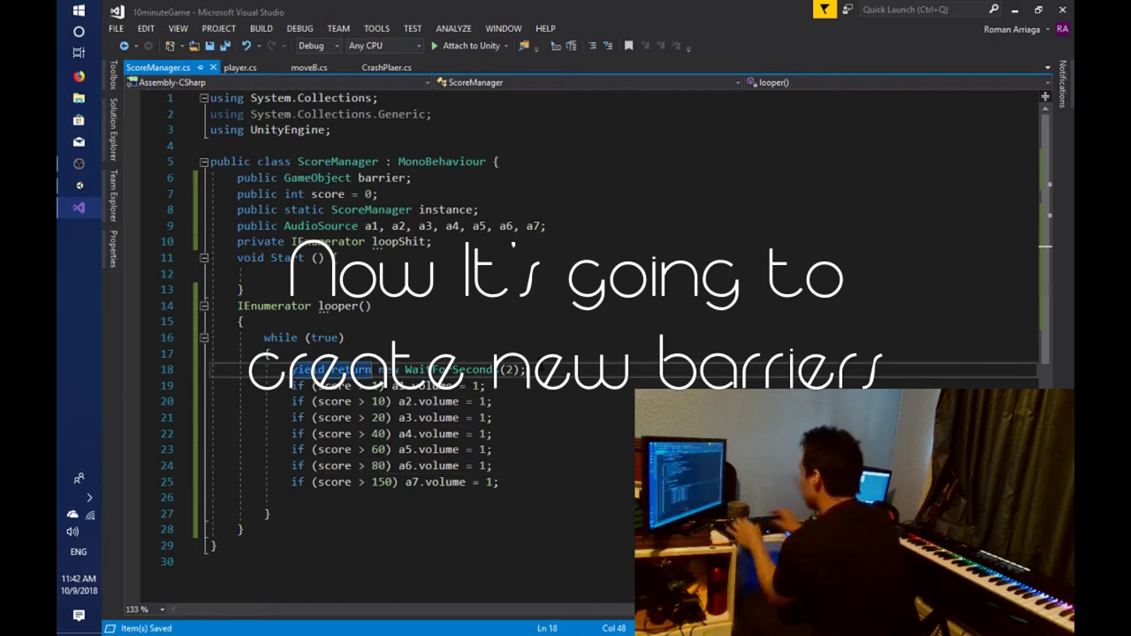
Add Instantiate(barrier); right after the WaitForSeconds line in looper.
left_click(541, 367)
key("Return")
type("instanti")
key("Tab")
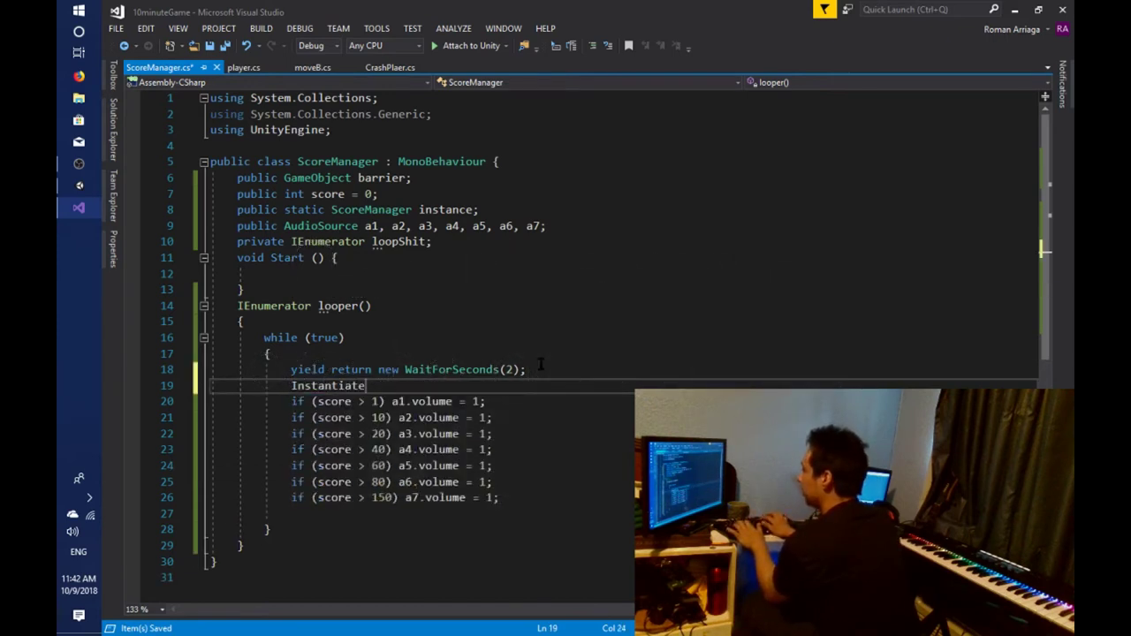
type("(barrier);")
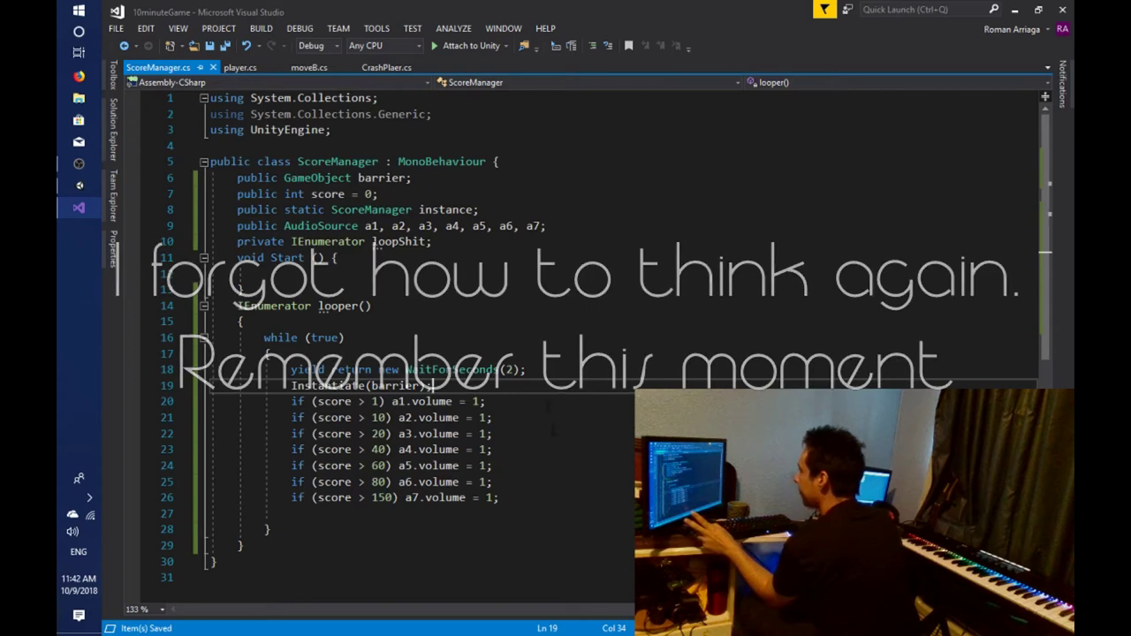
left_click(386, 67)
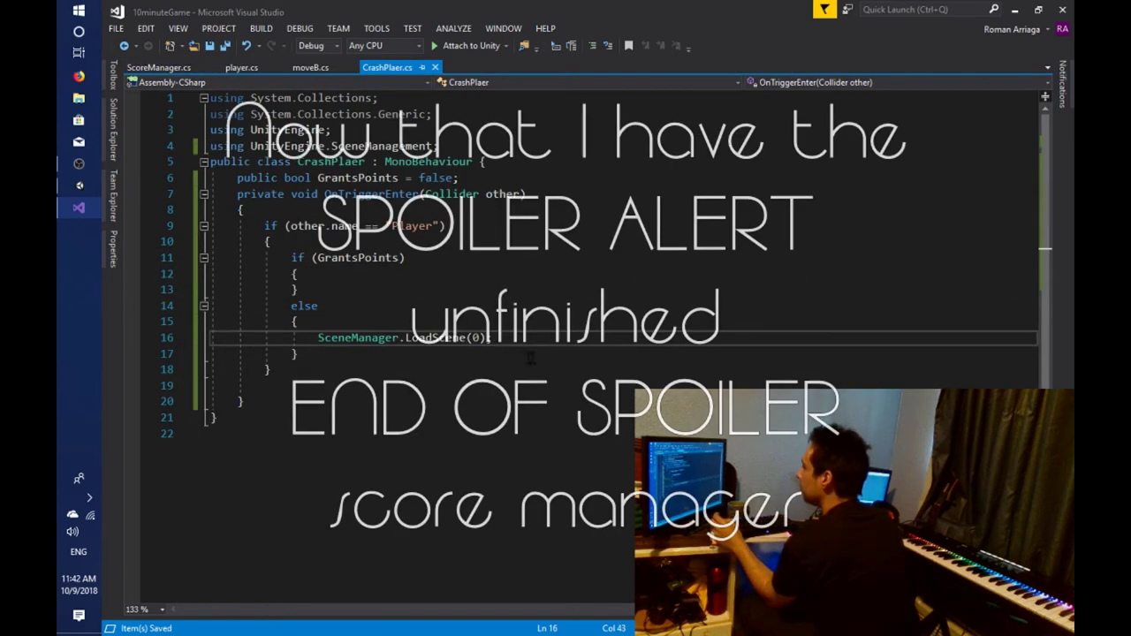
In the GrantsPoints branch of CrashPlaer.cs, increment ScoreManager.instance.score.
left_click(404, 277)
key("Return")
type("Score")
key("Tab")
type(".in")
key("Tab")
type(".score")
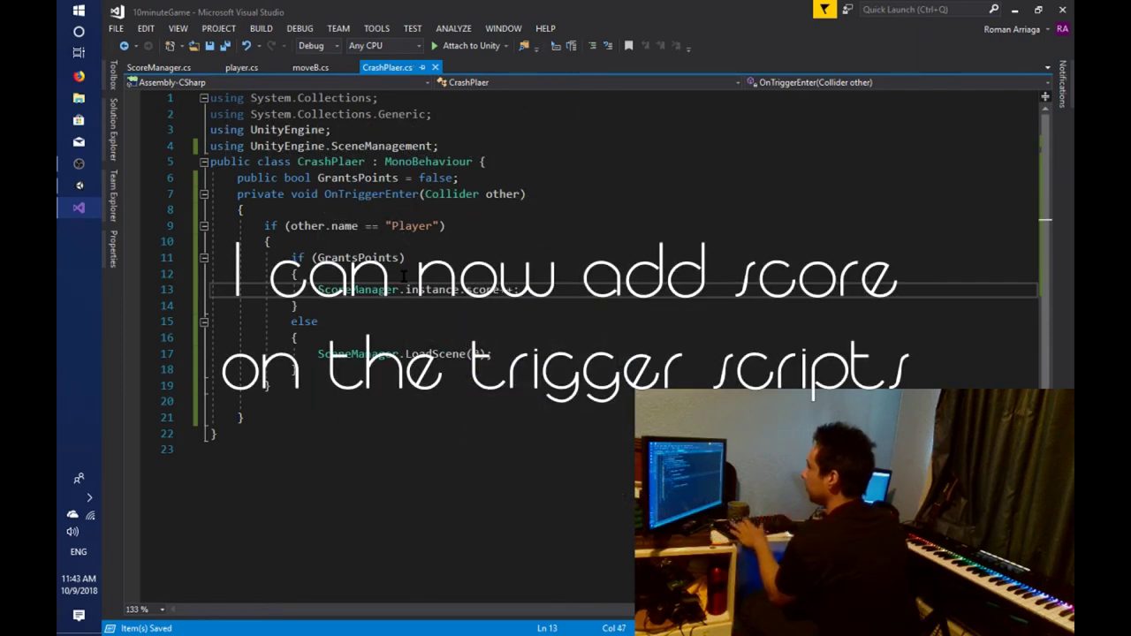
Look over moveB.cs and player.cs, then switch to Unity.
left_click(309, 67)
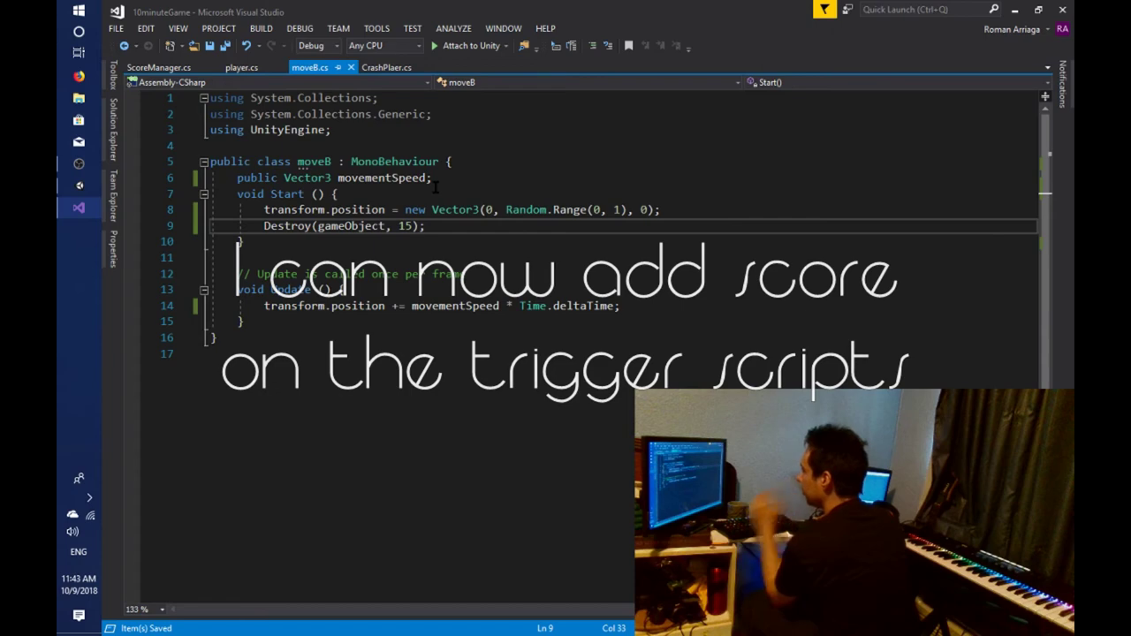
left_click(242, 67)
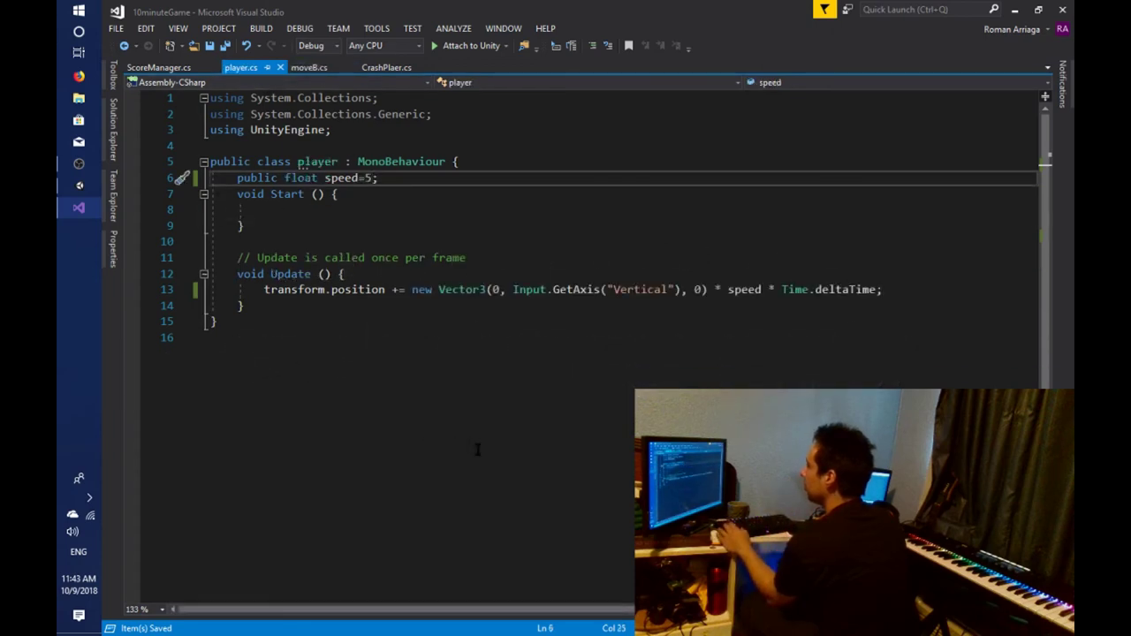
key("alt+Tab")
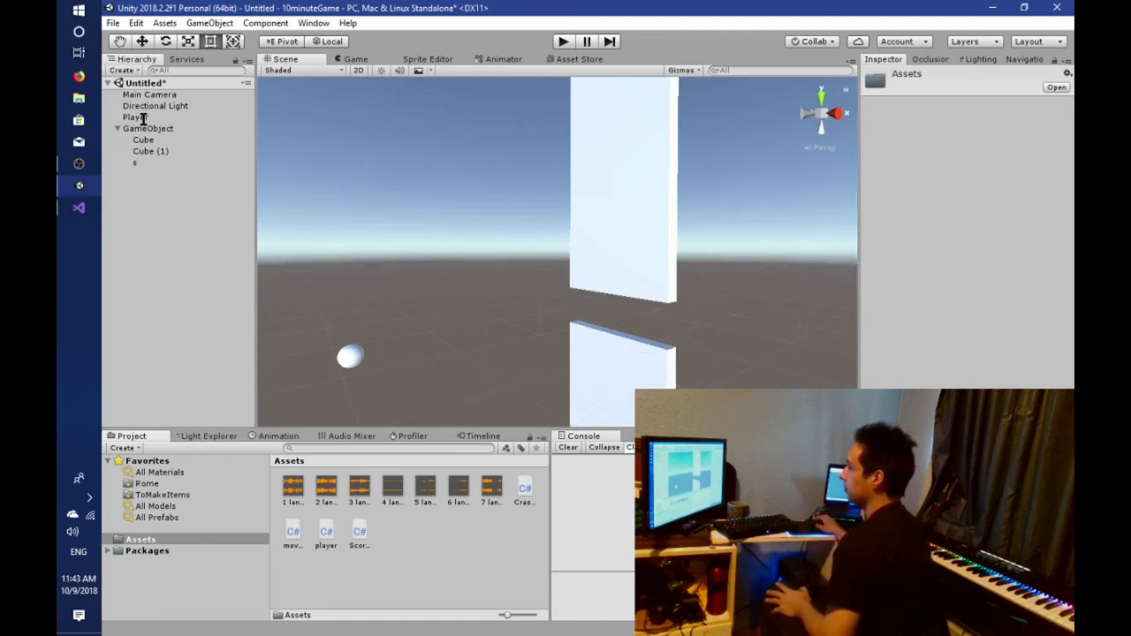
Save the wall group as GameObject.prefab in Assets, then open Main Camera's Hierarchy context menu.
left_click_drag(150, 130, 395, 552)
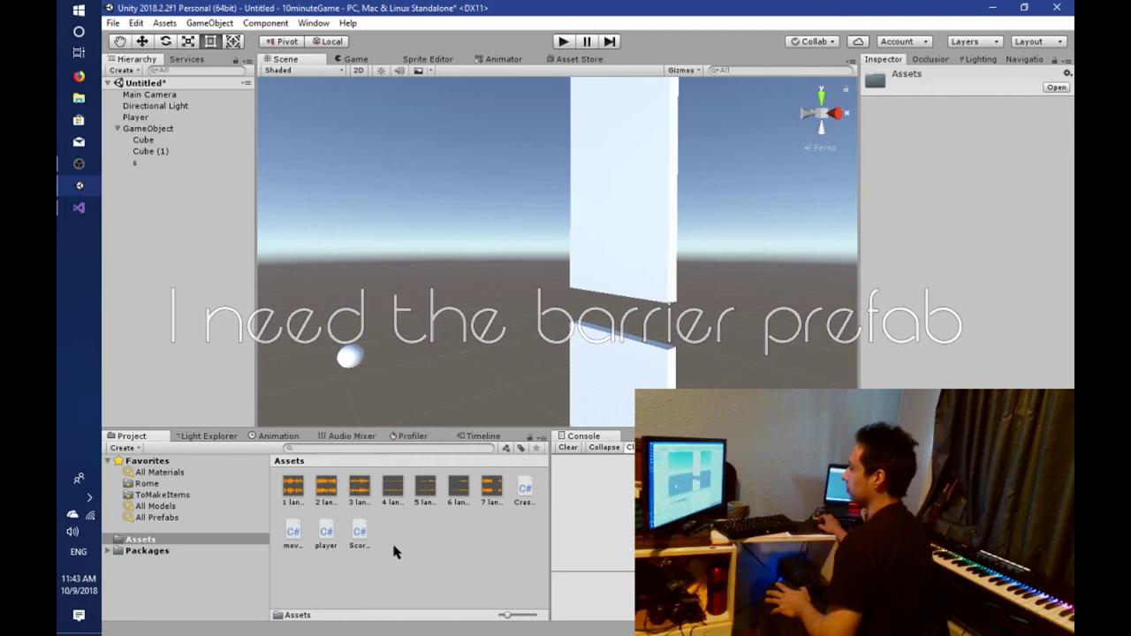
left_click_drag(395, 552, 394, 543)
left_click(152, 95)
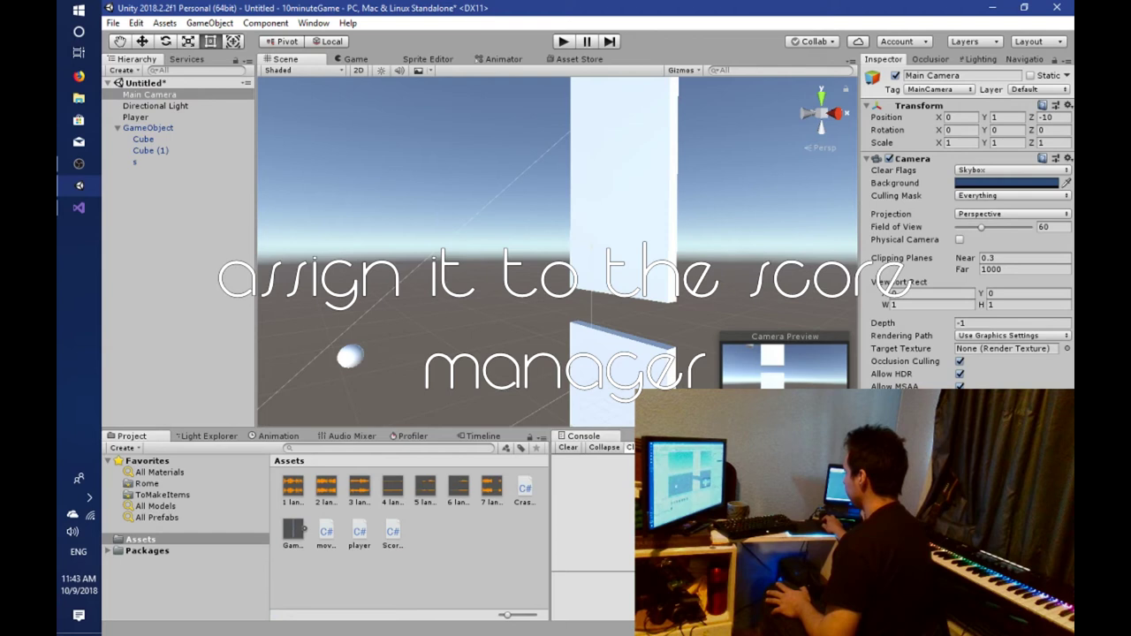
right_click(159, 98)
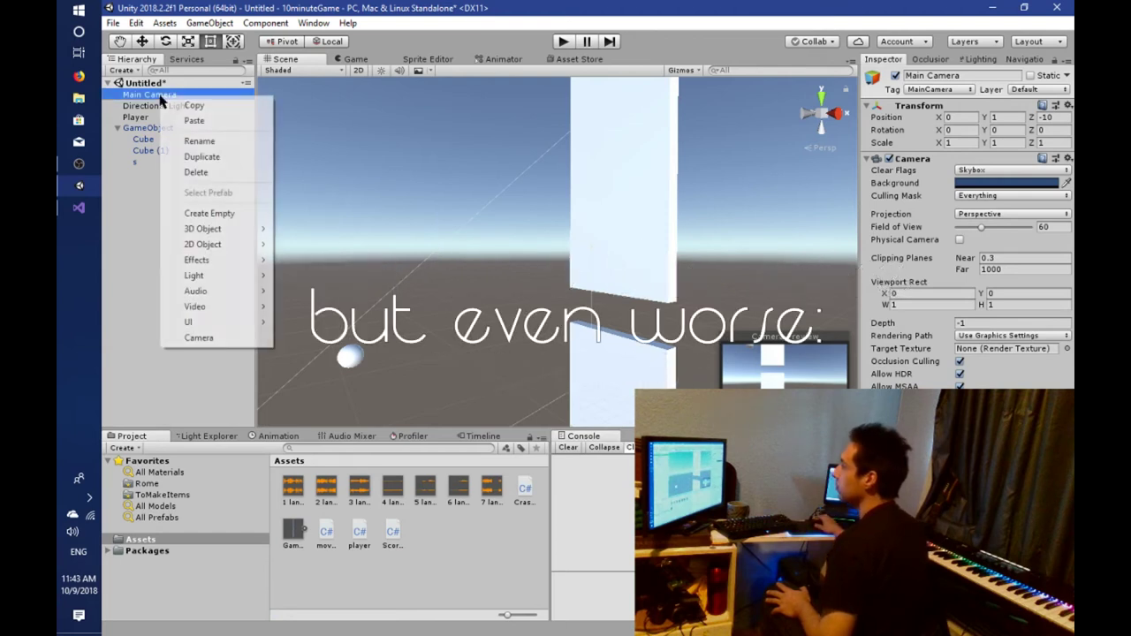
Add an empty child under Main Camera and duplicate it into seven GameObjects.
left_click(193, 213)
key("ctrl+d")
key("ctrl+d")
key("ctrl+d")
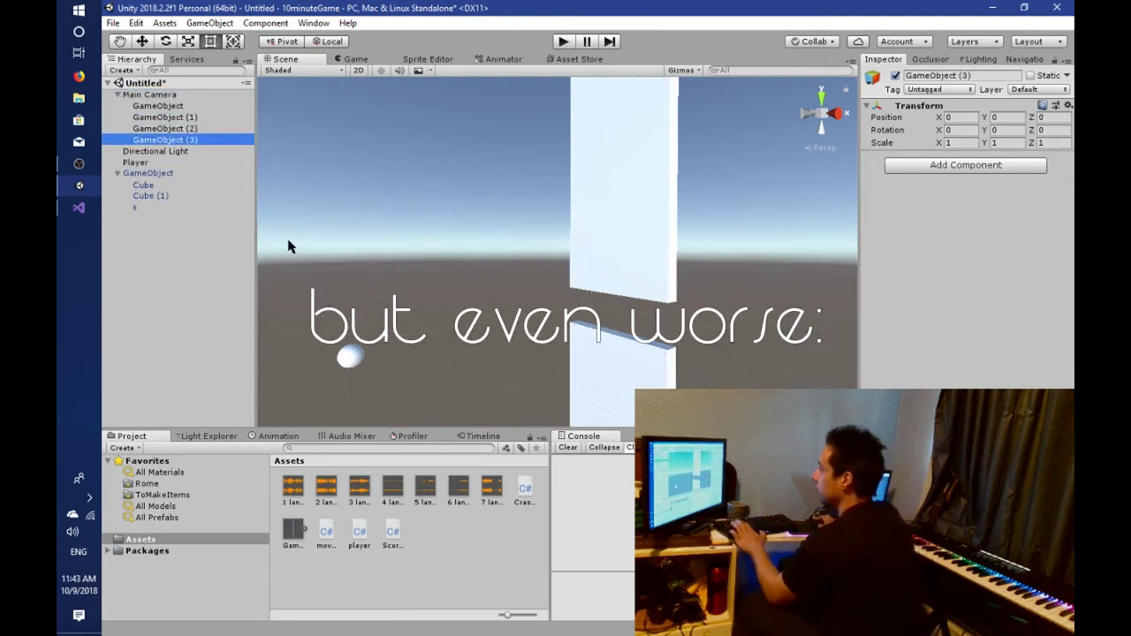
key("ctrl+d")
key("ctrl+d")
key("ctrl+d")
left_click(163, 106)
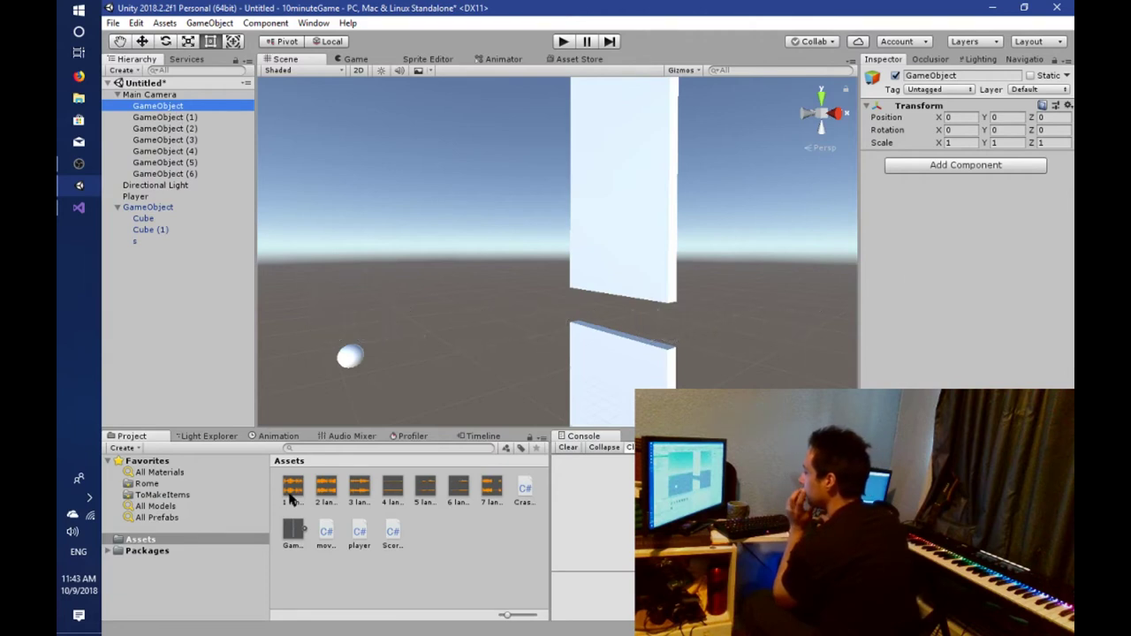
Assign song layer clips 1–7 to GameObject through GameObject (6) as audio sources.
left_click(291, 493)
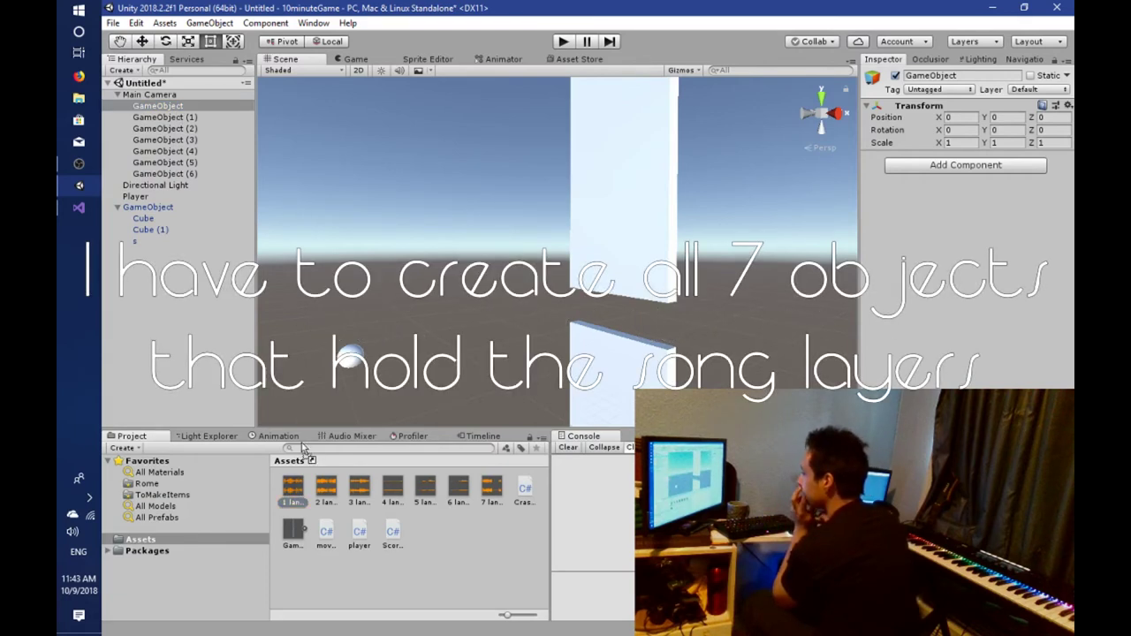
left_click_drag(292, 488, 963, 204)
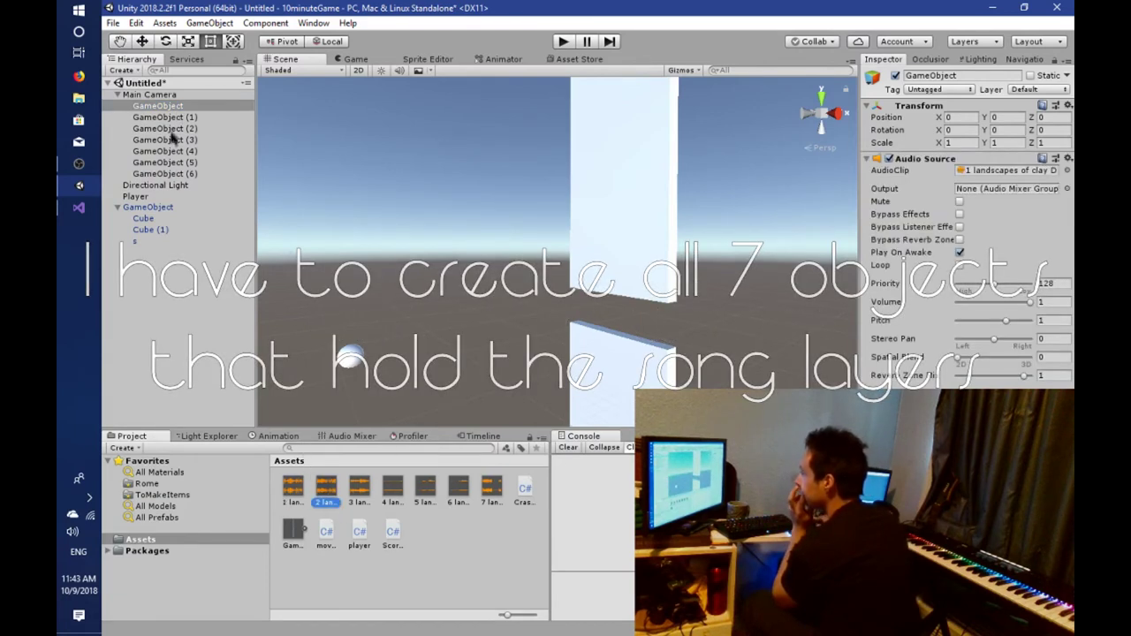
left_click_drag(326, 491, 168, 118)
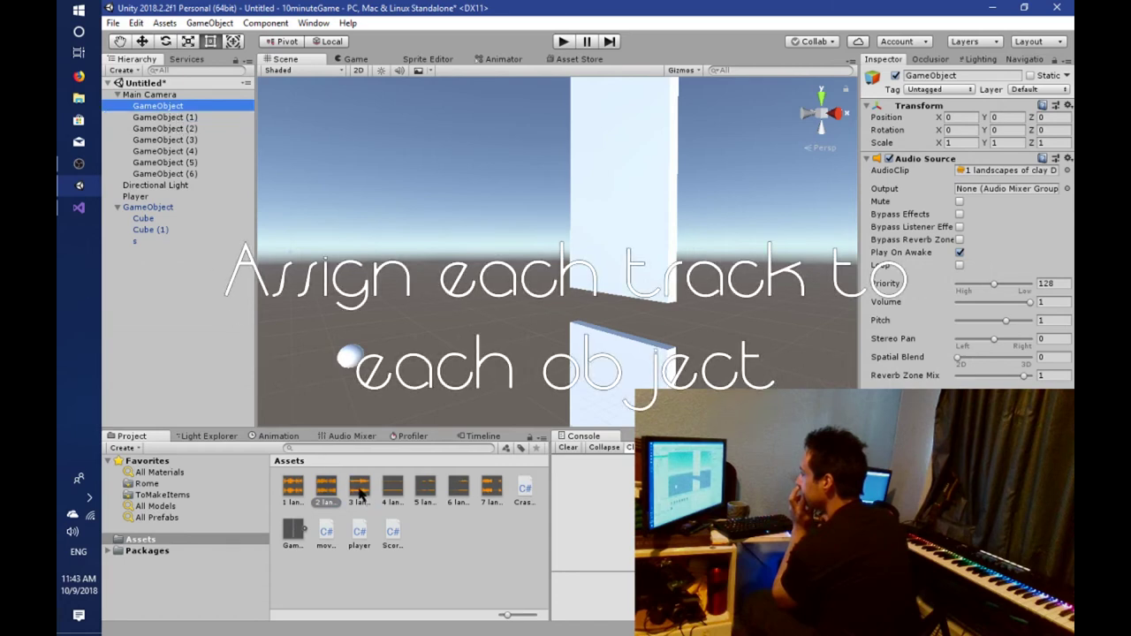
left_click_drag(361, 497, 196, 205)
left_click_drag(184, 132, 187, 134)
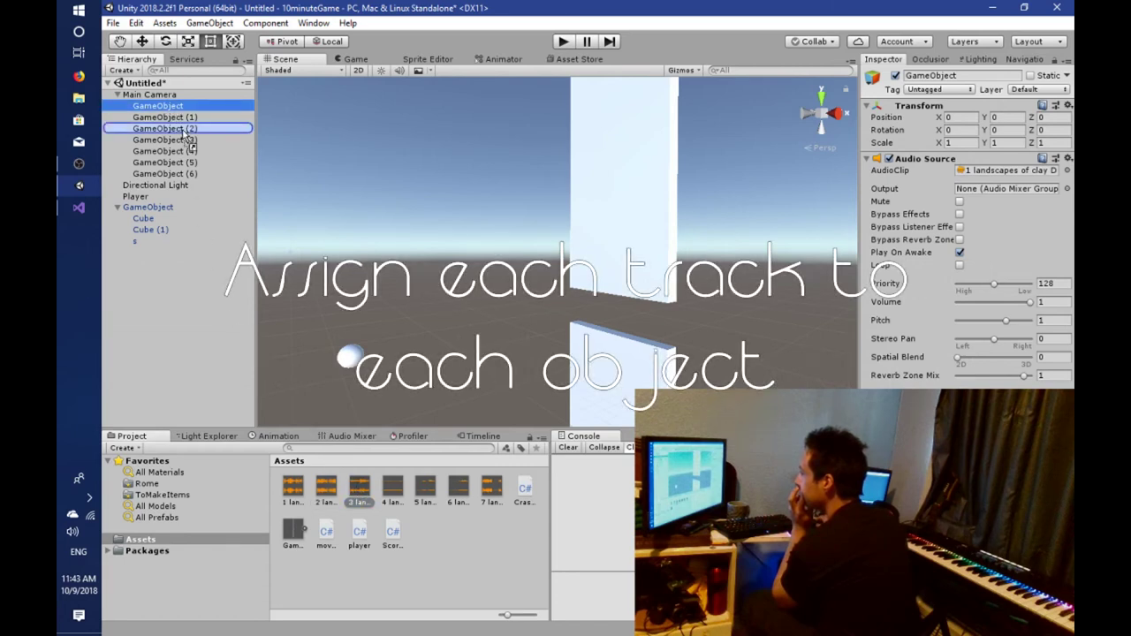
left_click_drag(392, 490, 189, 150)
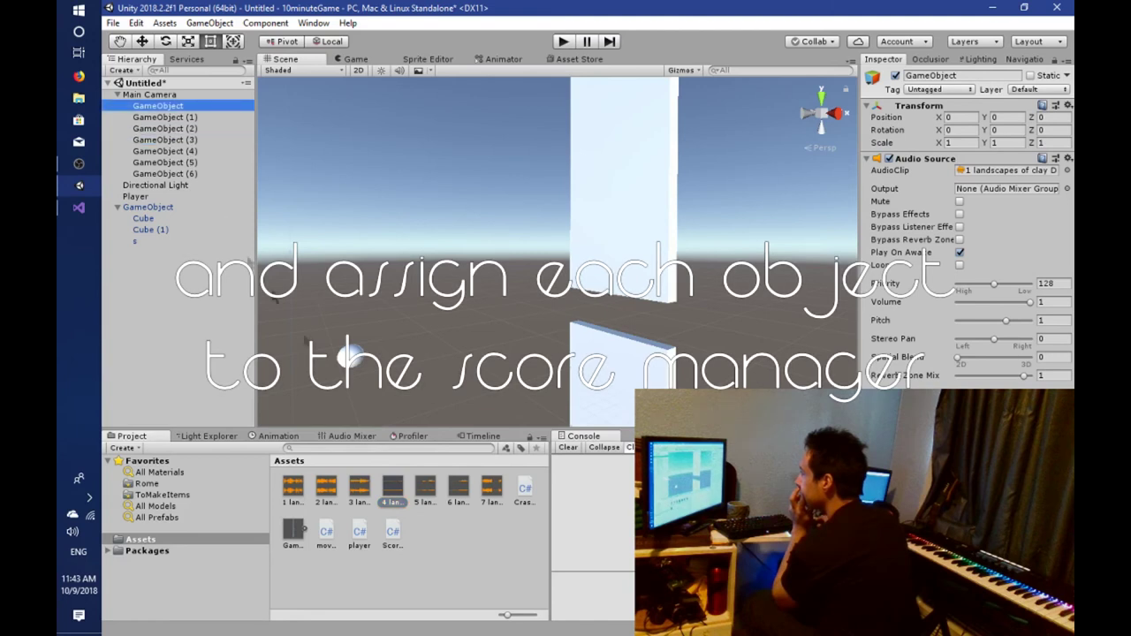
left_click_drag(422, 486, 192, 156)
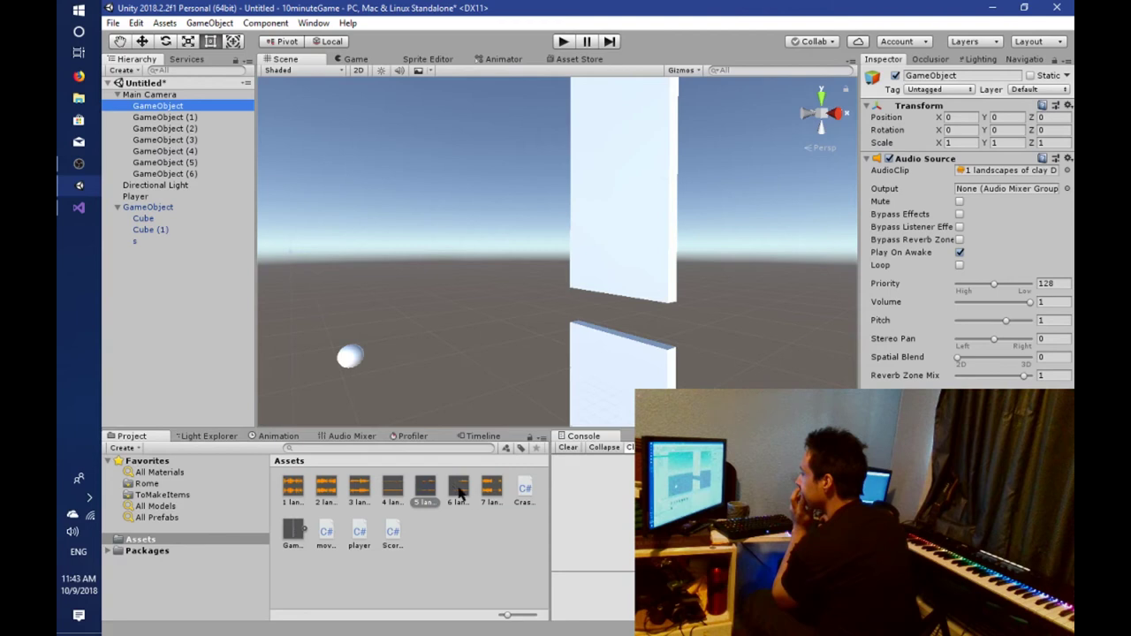
left_click_drag(458, 494, 198, 168)
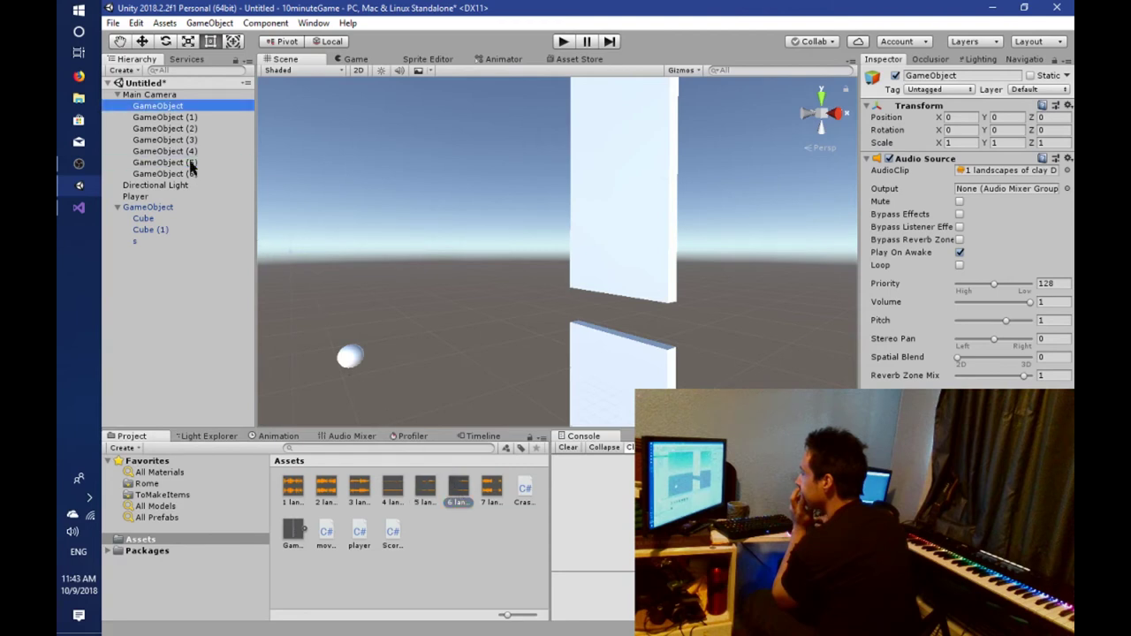
left_click_drag(491, 496, 189, 176)
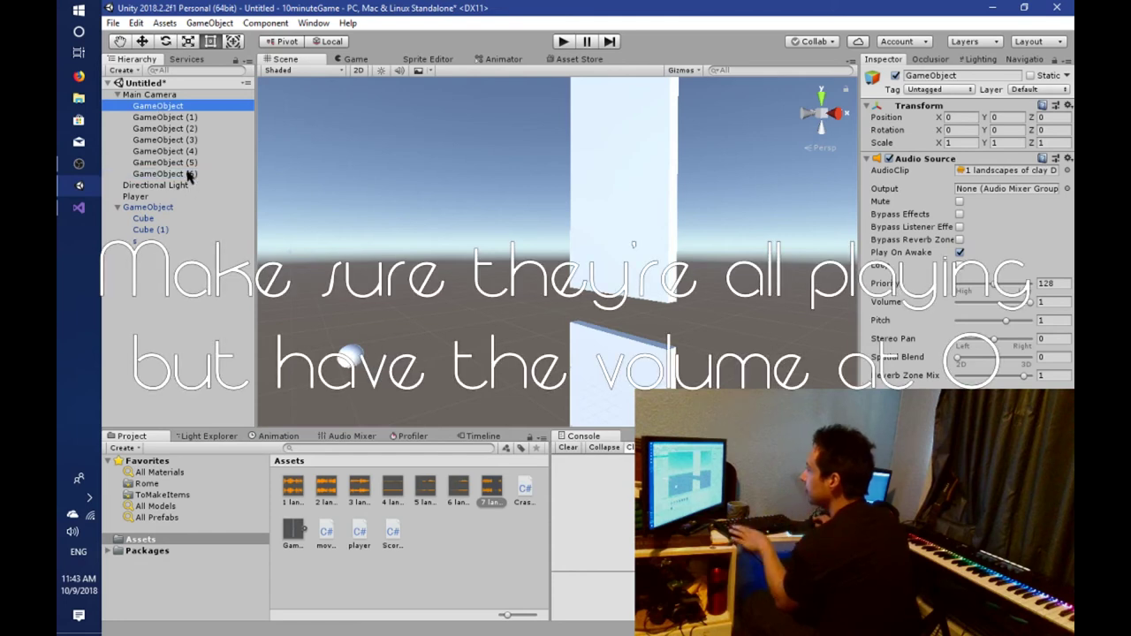
Select all seven audio layer objects and review their shared Audio Source settings.
left_click(188, 176, "shift")
left_click(964, 276)
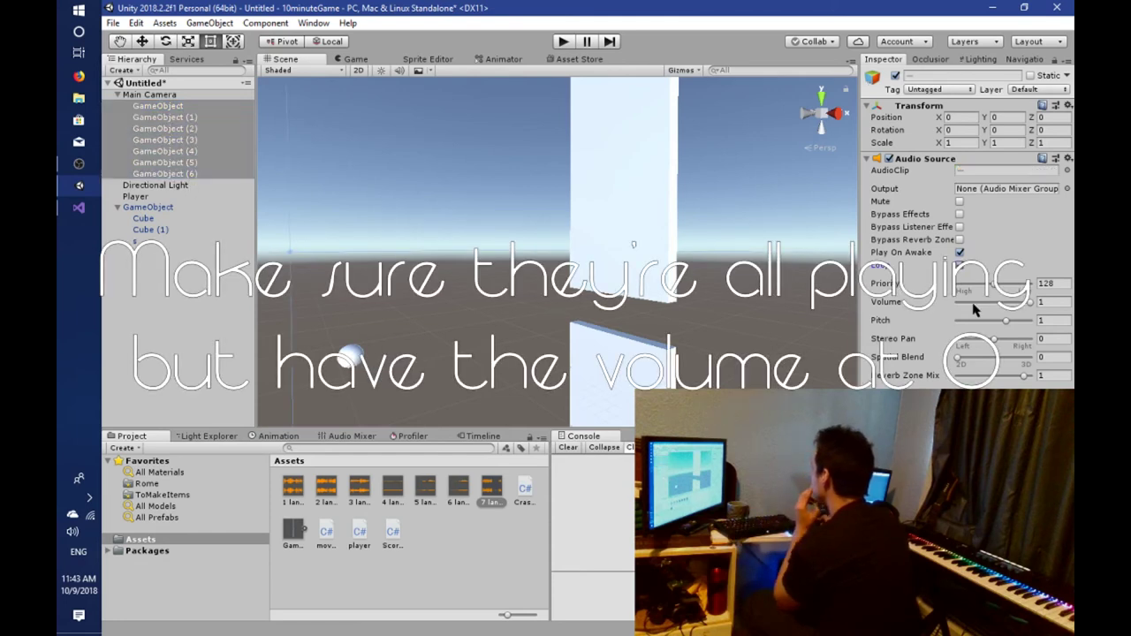
left_click(147, 97)
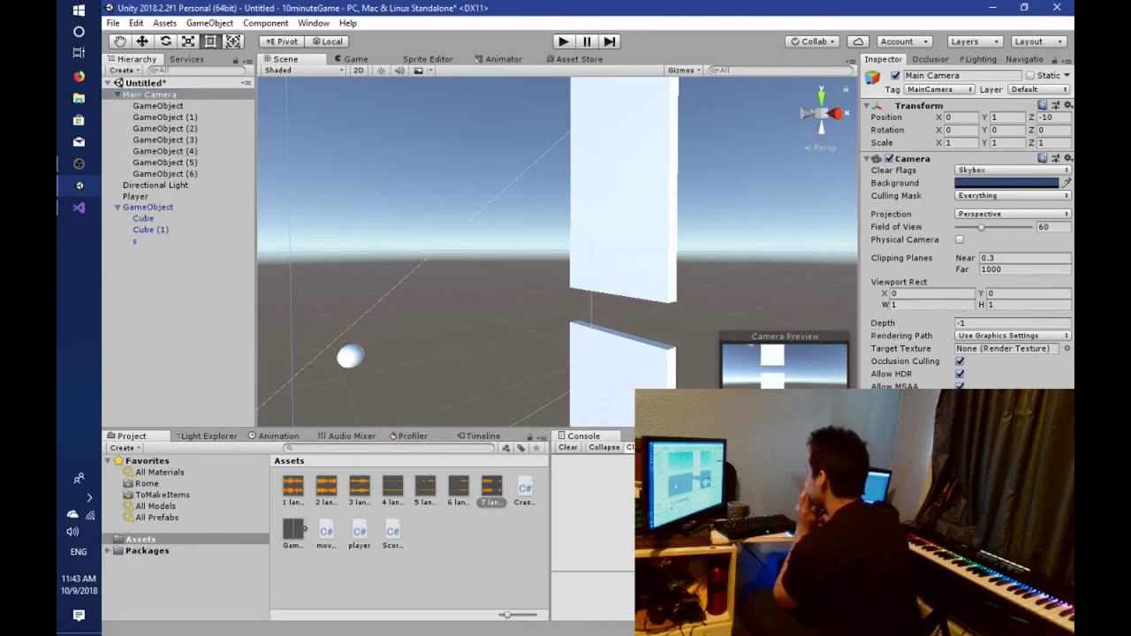
Frame the wall barrier GameObject in the scene view and switch to the Move tool.
left_click_drag(187, 147, 701, 368)
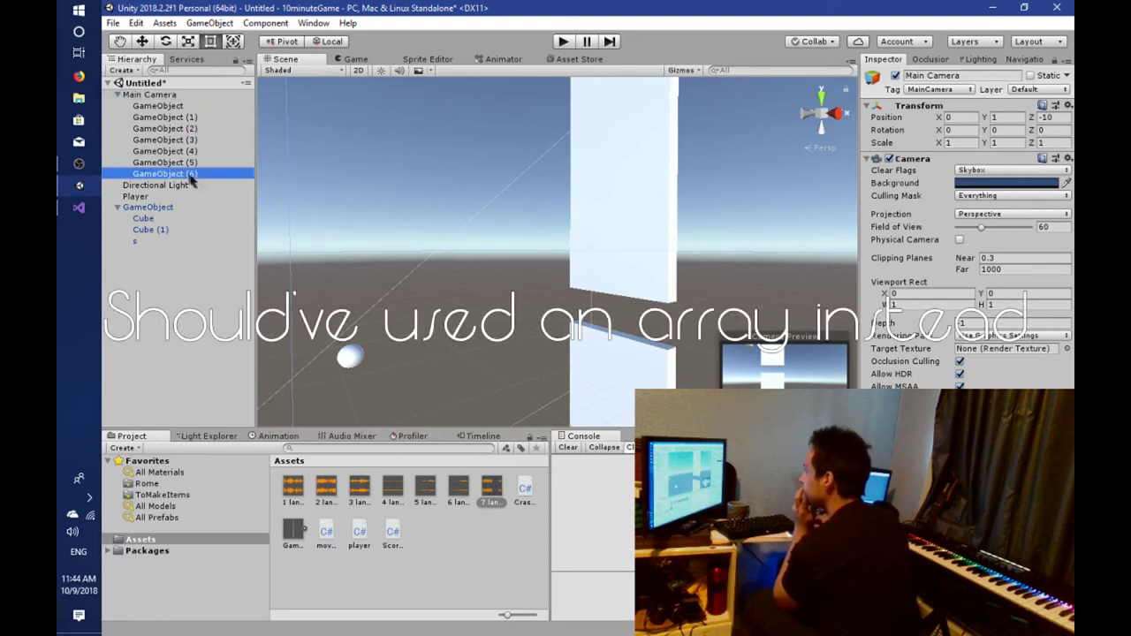
double_click(148, 206)
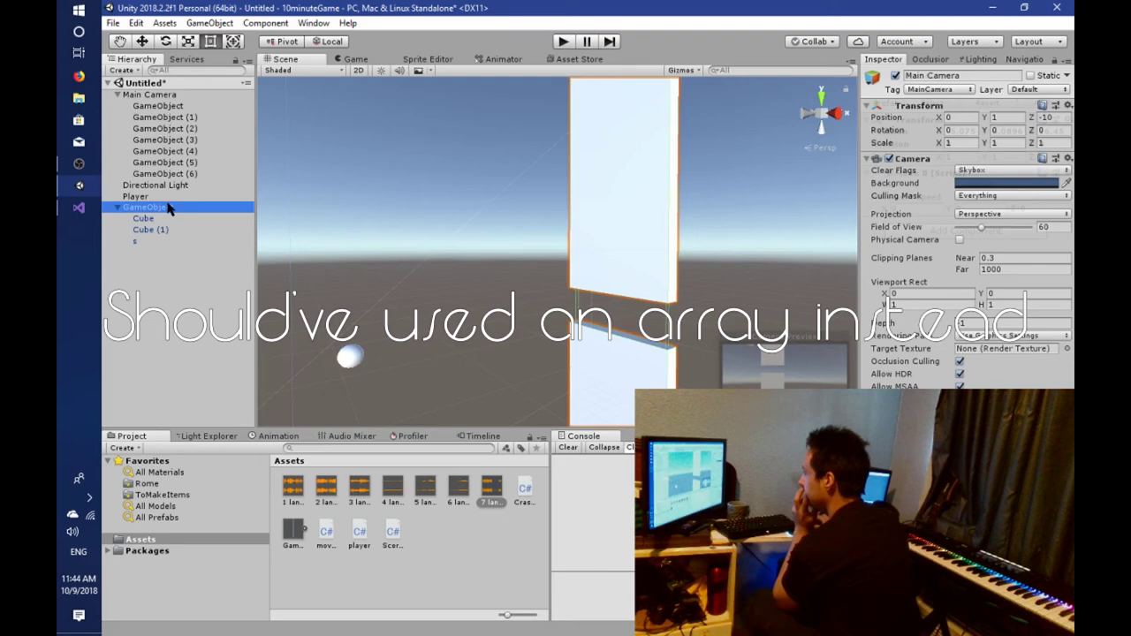
key("w")
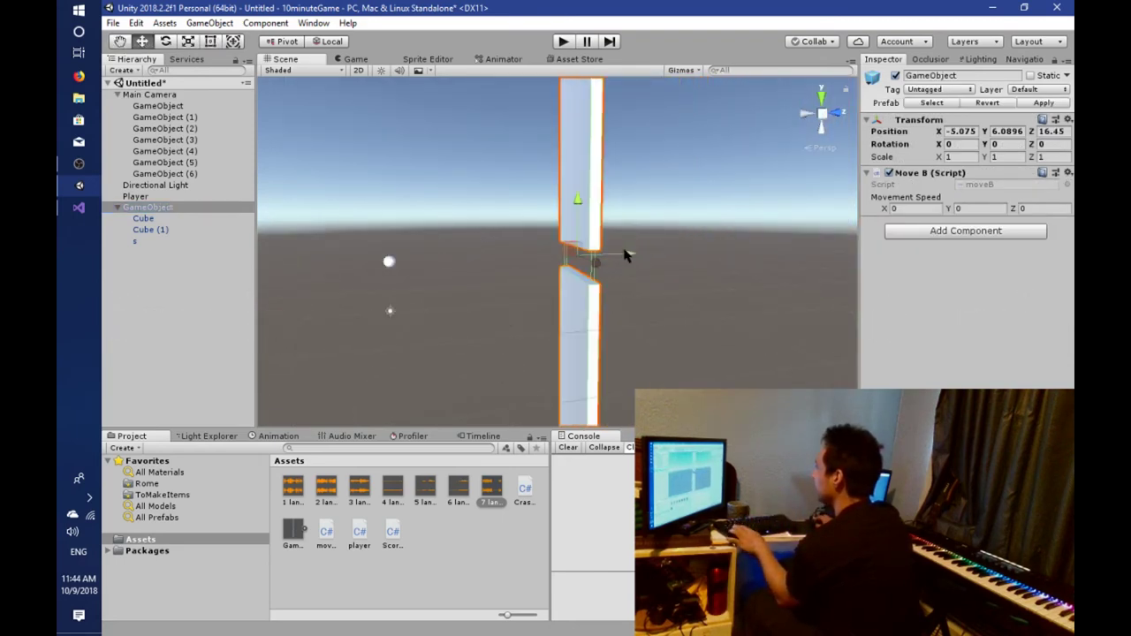
Move the wall along Z, preview the Game view, and align Main Camera to the scene view.
left_click_drag(623, 256, 530, 261)
left_click(356, 60)
left_click(285, 60)
left_click(177, 95)
middle_click_drag(414, 283, 472, 304)
key("ctrl+shift+f")
Reposition the wall along Z and set its Move B movement speed Z to -5.
left_click(165, 208)
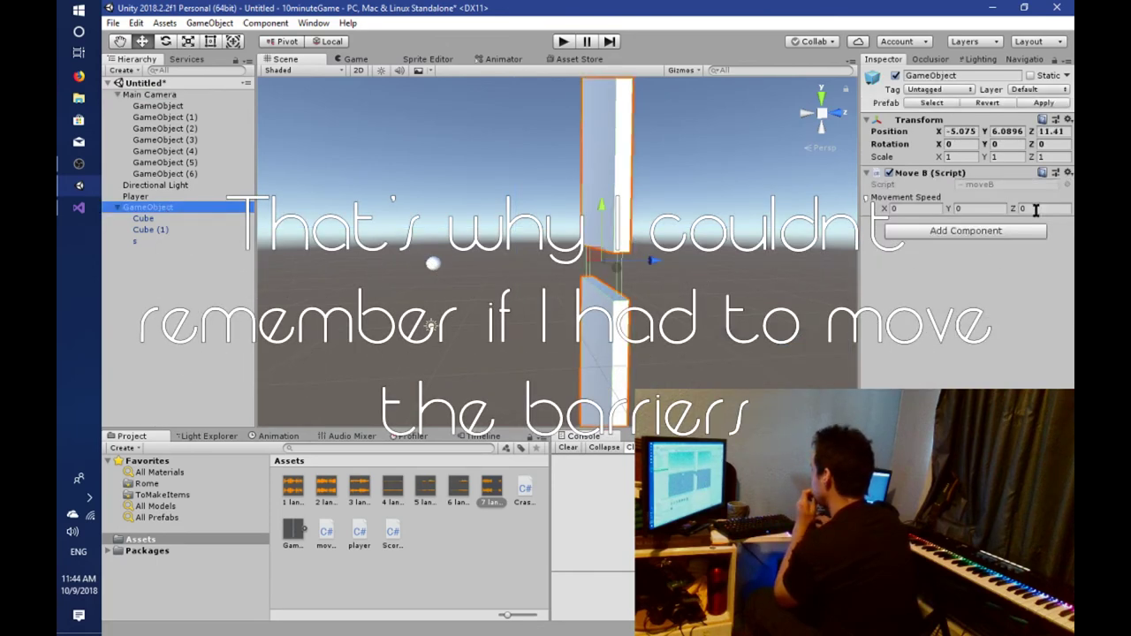
left_click_drag(658, 262, 737, 265)
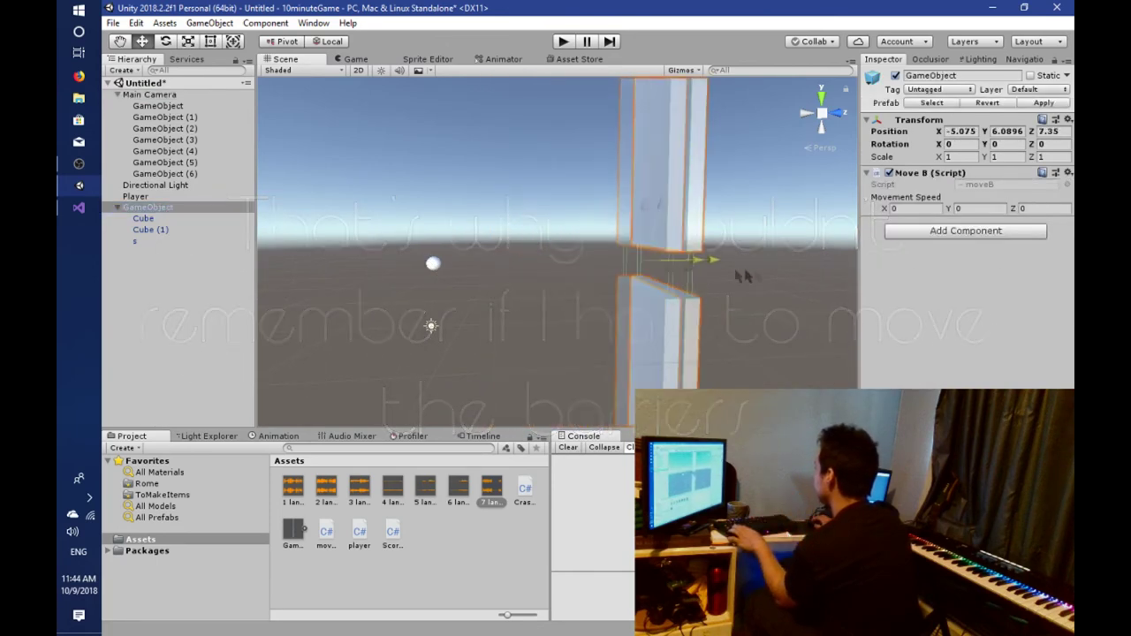
left_click(1042, 208)
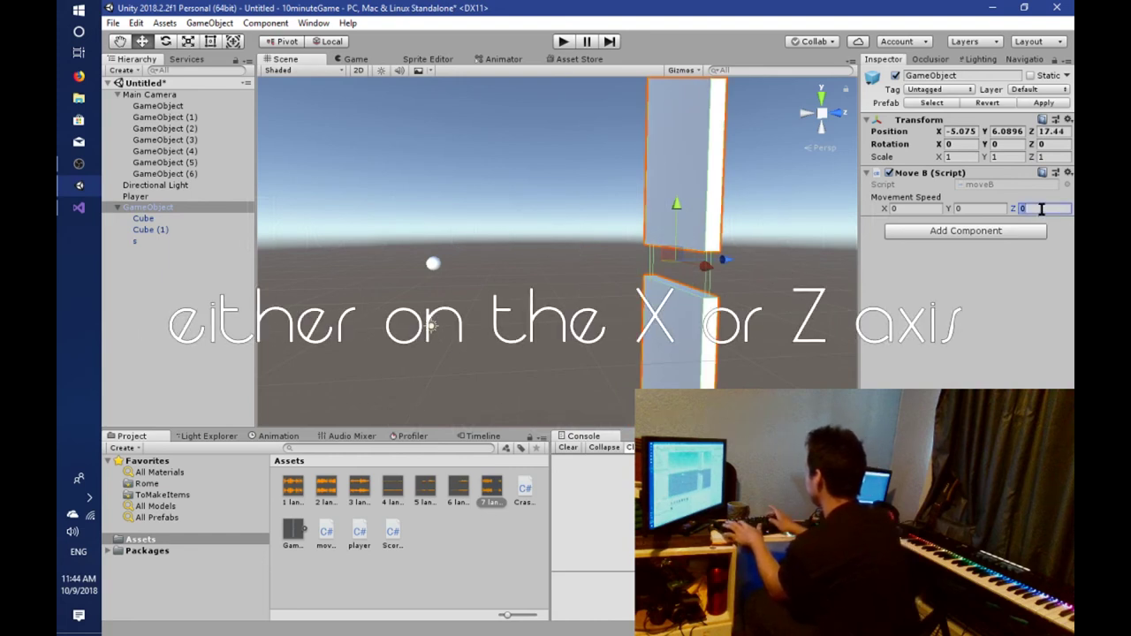
type("-5")
left_click_drag(728, 264, 805, 262)
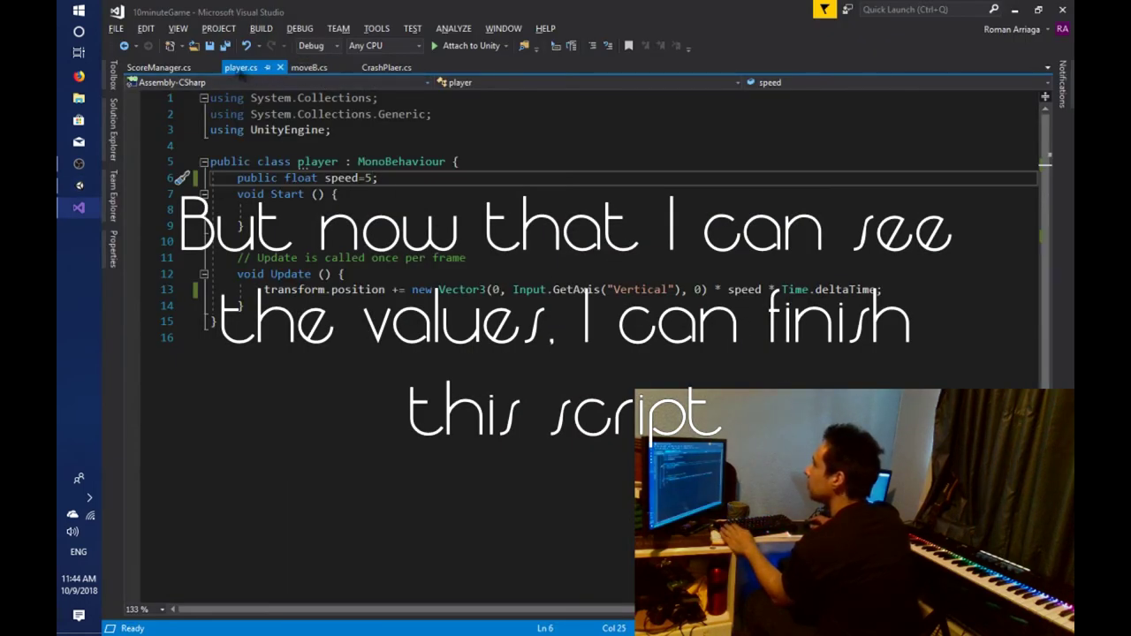
Change moveB's spawn position to (-5.075109f, Random.Range(-1, 11), 24.52f) and save the script.
left_click(307, 67)
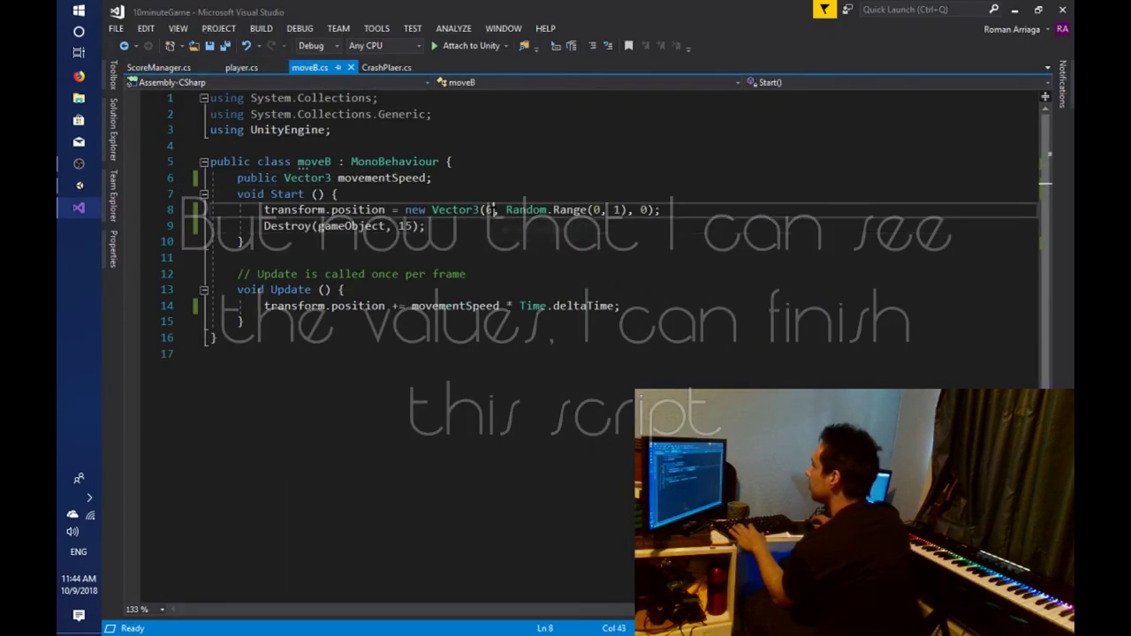
type("-5.075109")
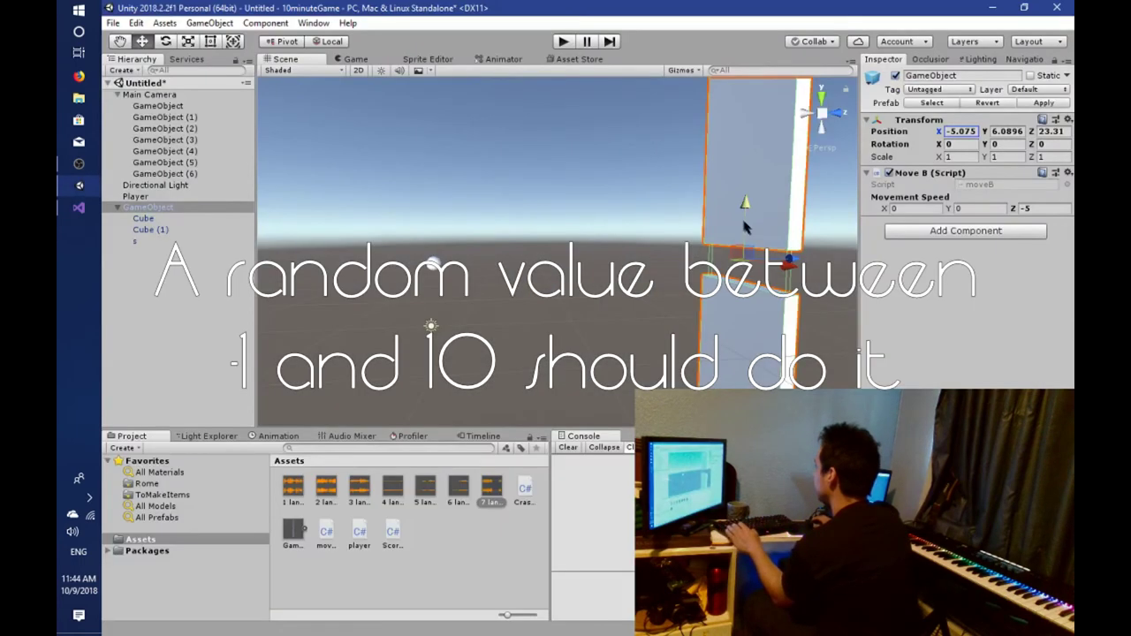
left_click_drag(745, 205, 719, 252)
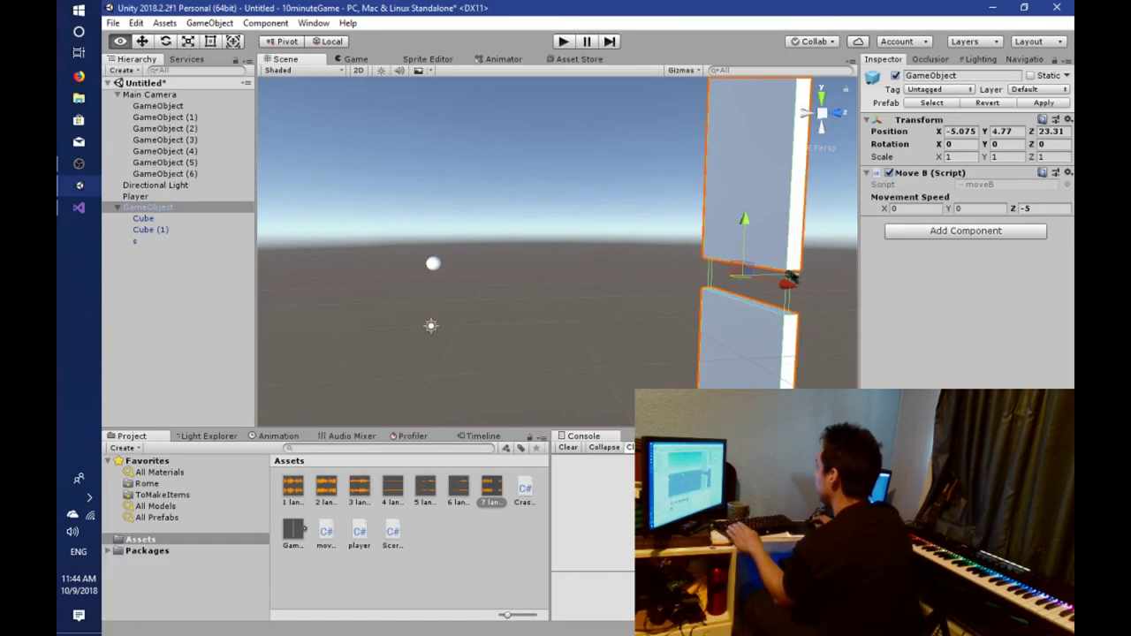
left_click_drag(799, 271, 804, 277)
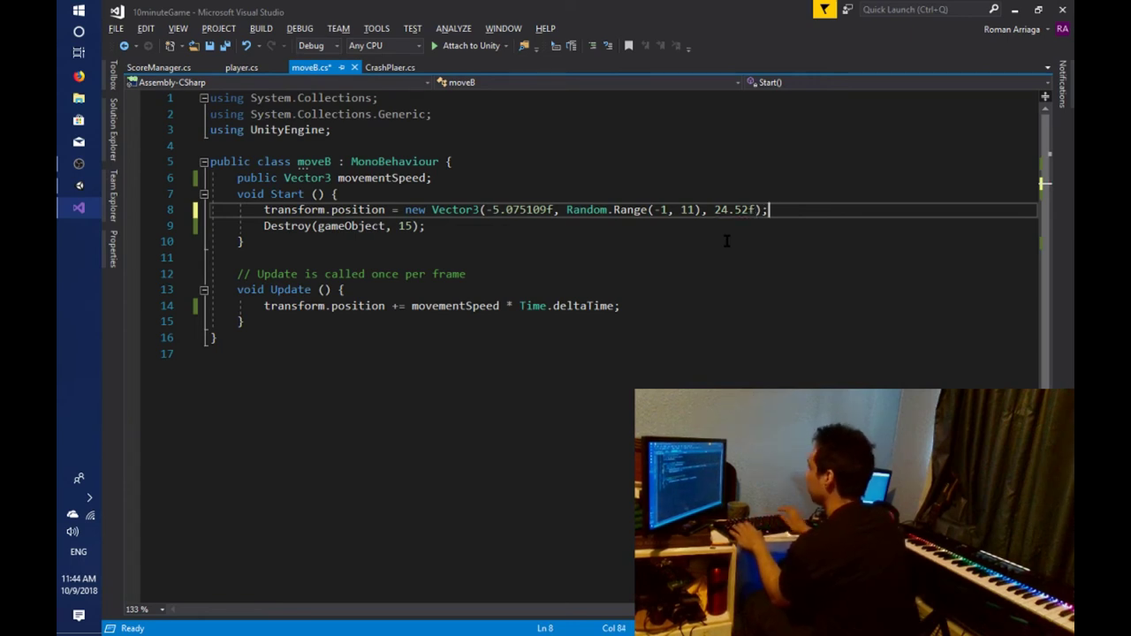
key("ctrl+s")
key("alt+Tab")
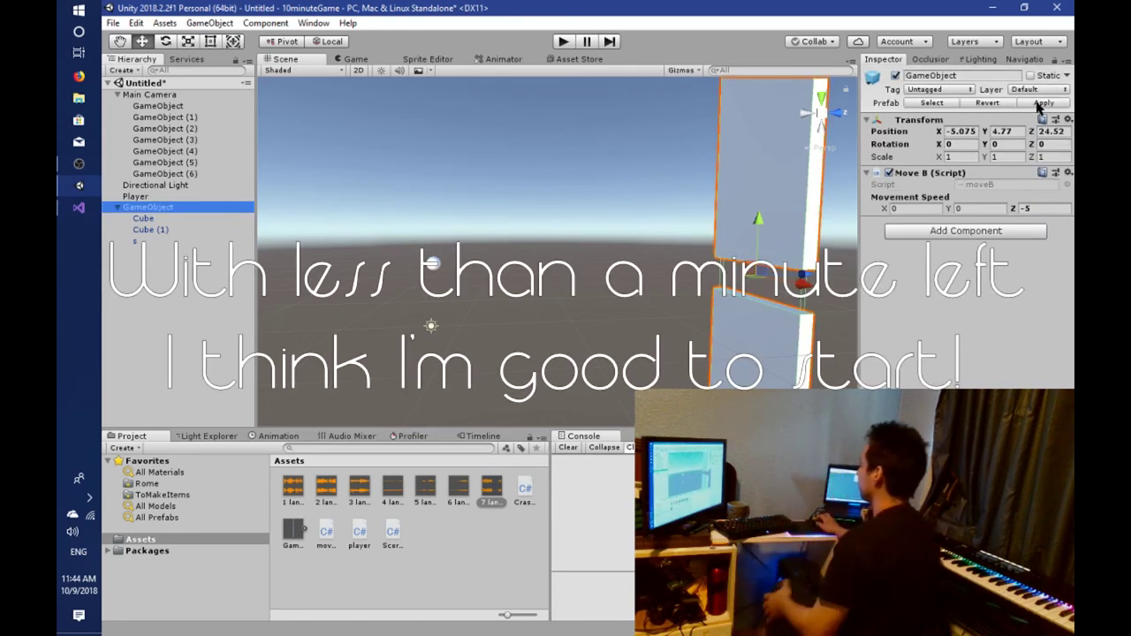
Apply the wall barrier changes to its prefab and delete the wall from the scene.
left_click(1039, 104)
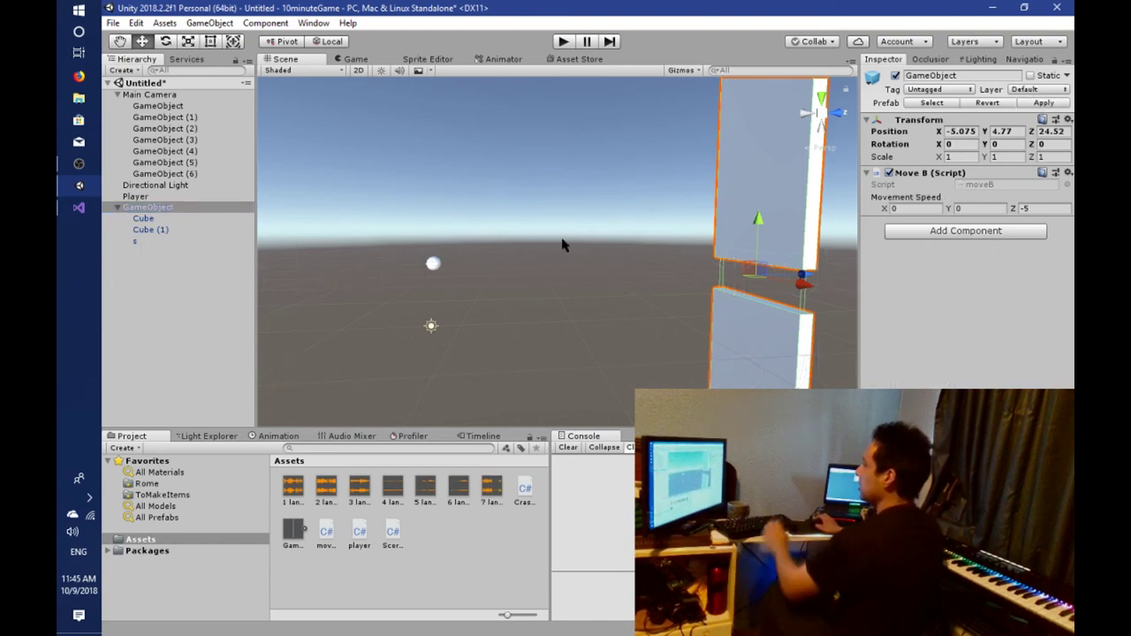
left_click(215, 315)
left_click(159, 207)
key("Delete")
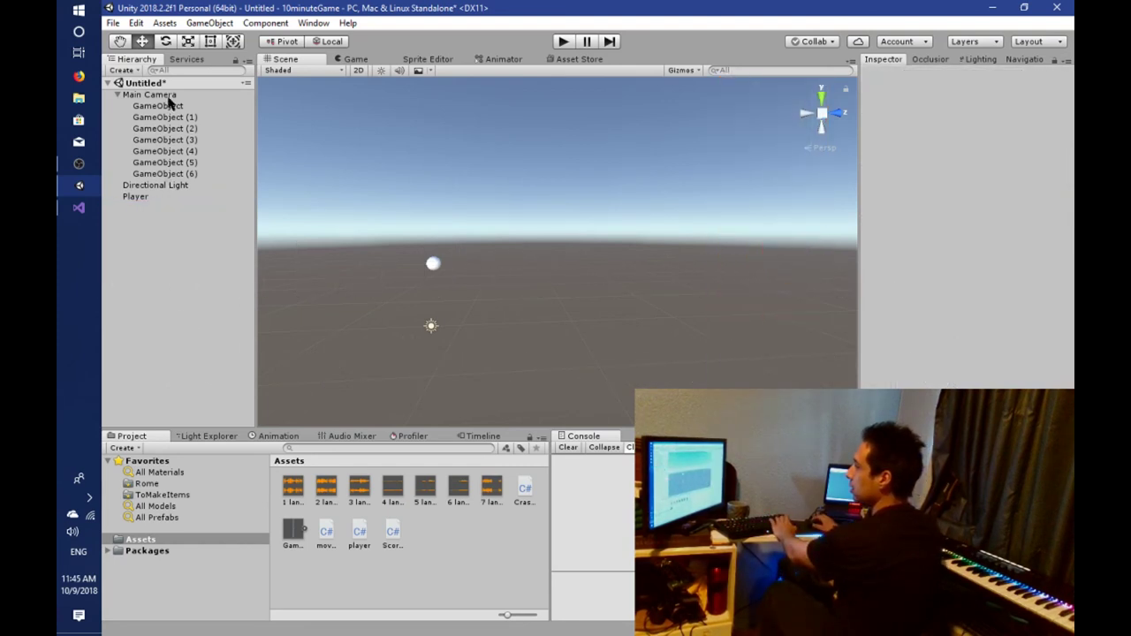
left_click(170, 95)
Test-run the game, stop it, and go back to the code editor.
left_click(563, 42)
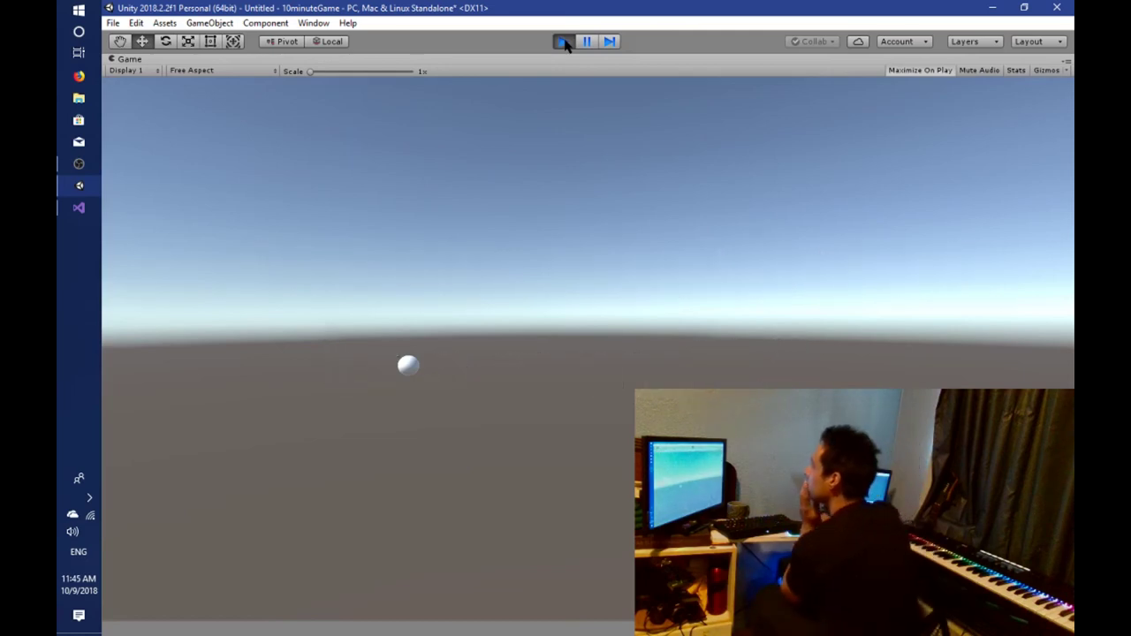
left_click(562, 42)
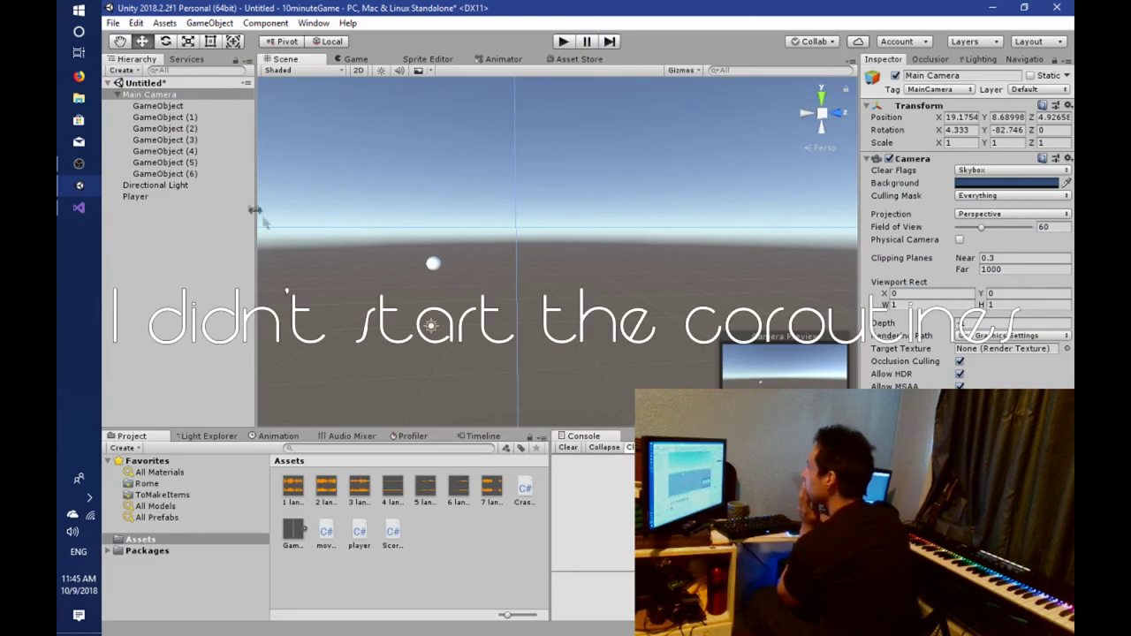
key("alt+Tab")
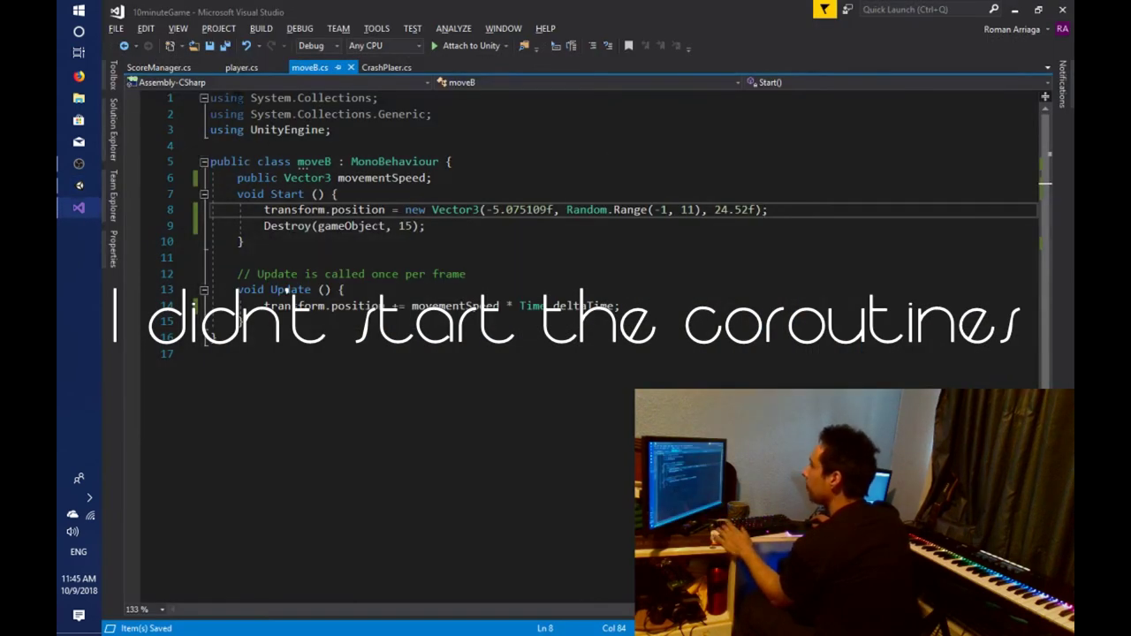
Add 'loopShit = looper();' and 'StartCoroutine(loopShit);' to ScoreManager's Start() and save it.
left_click(175, 68)
left_click(350, 257)
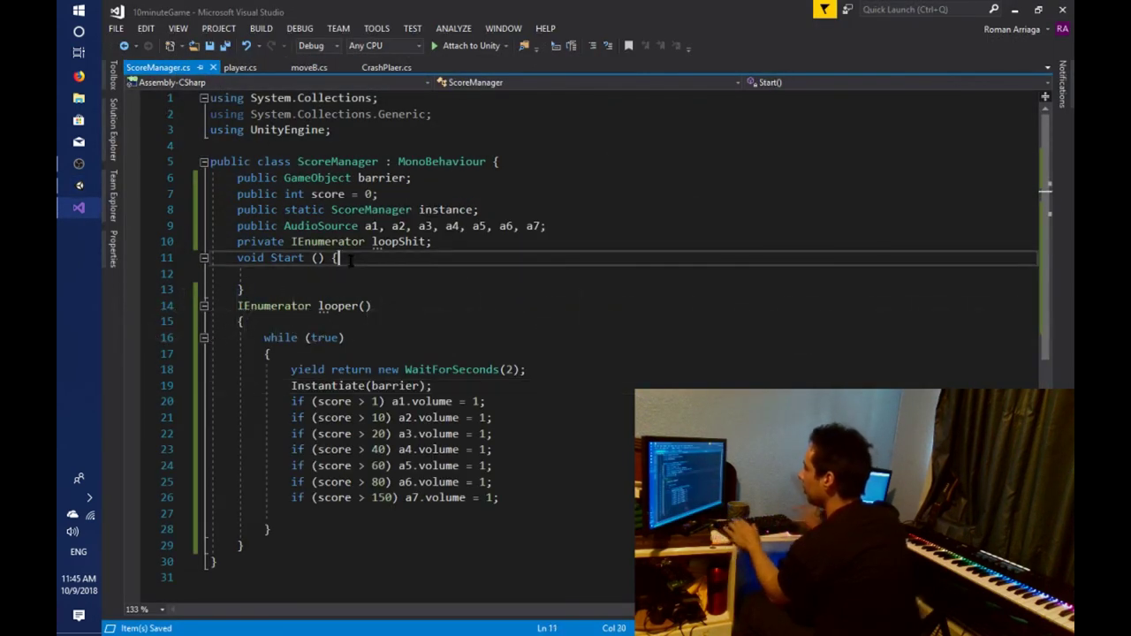
key("Return")
type("loopShit ")
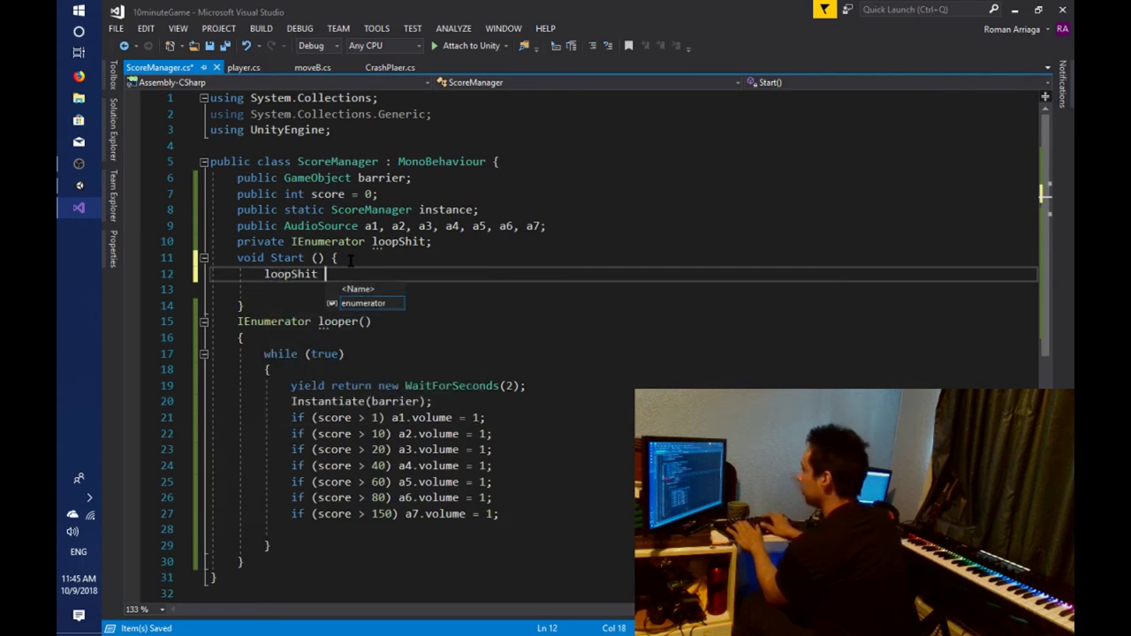
type("= loo")
key("Tab")
type("()")
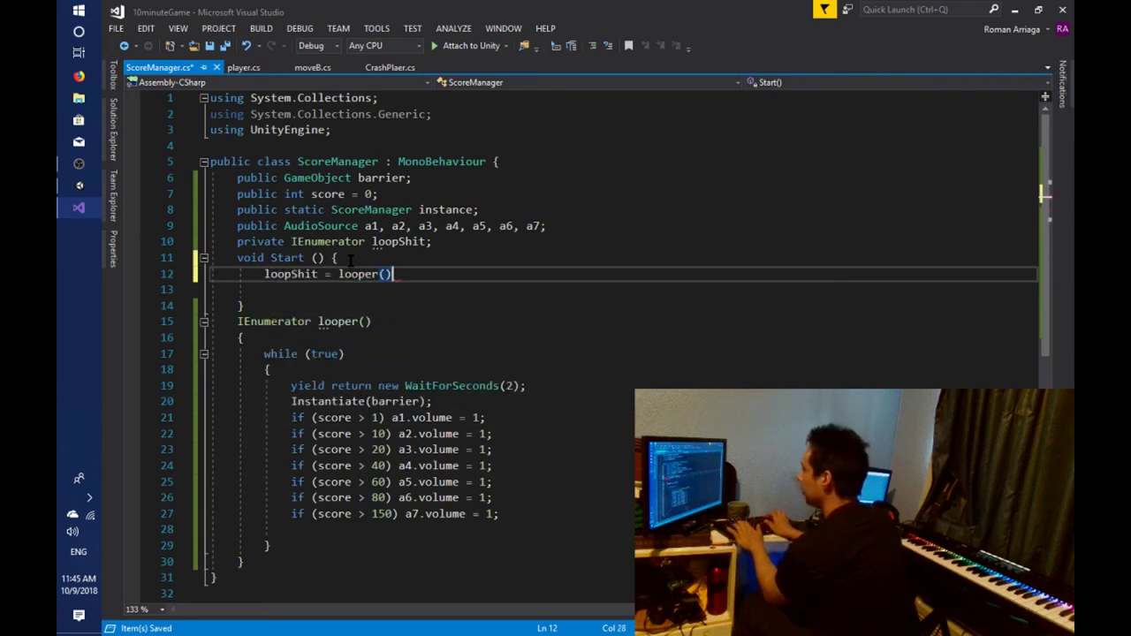
type(";")
key("Return")
type("startC")
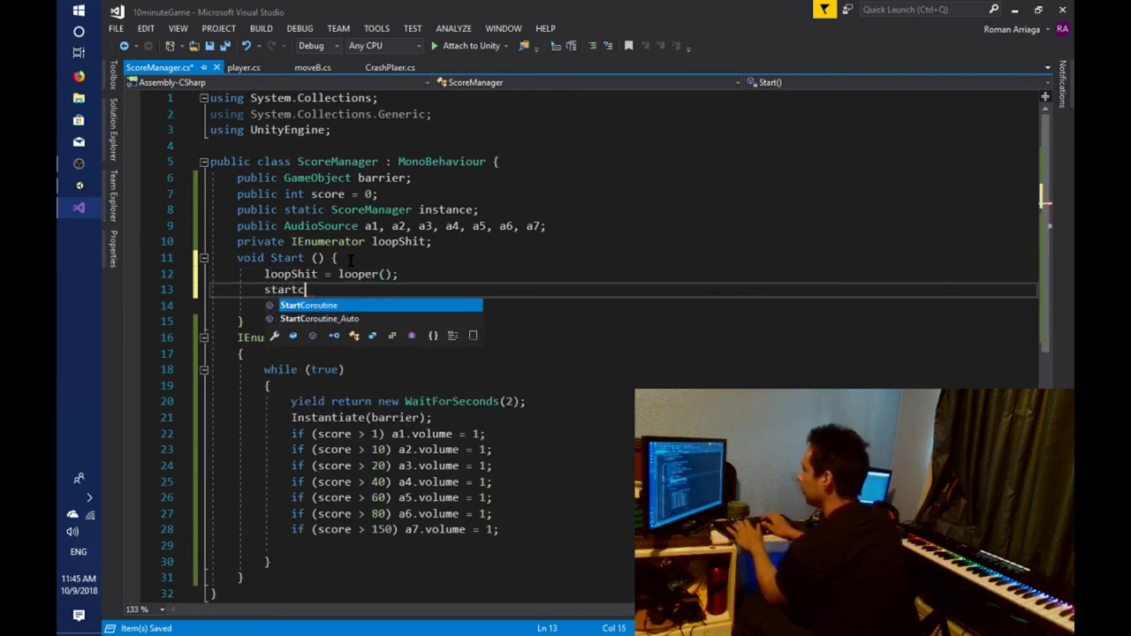
type("(loopS")
key("Tab")
type(");")
key("ctrl+s")
key("alt+Tab")
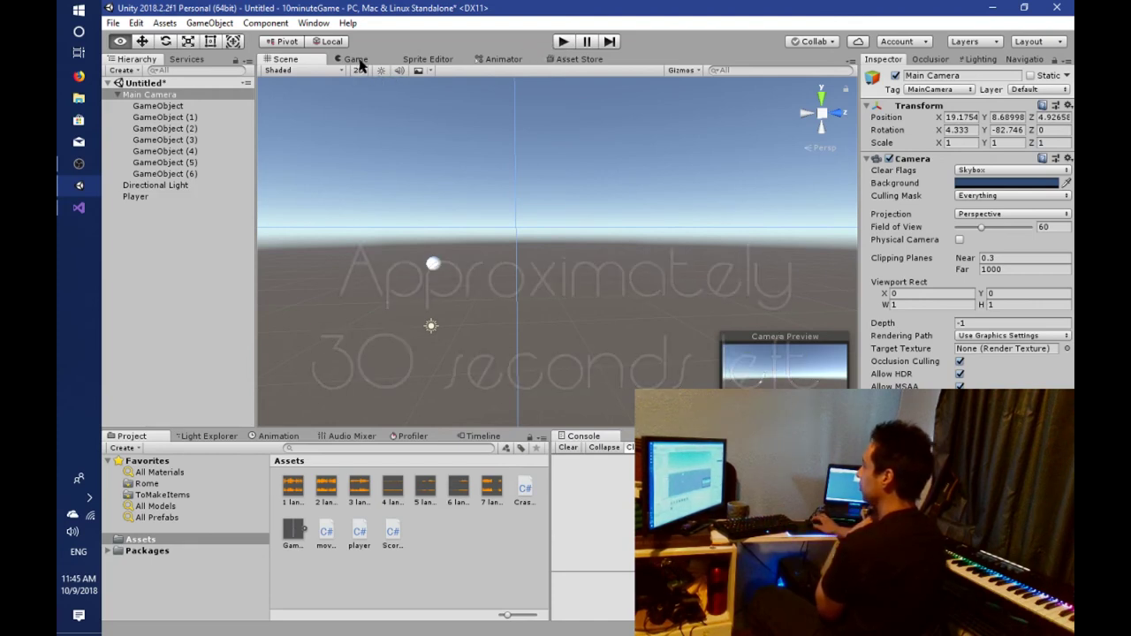
Switch to the Game view and do a test run of the game.
left_click(356, 59)
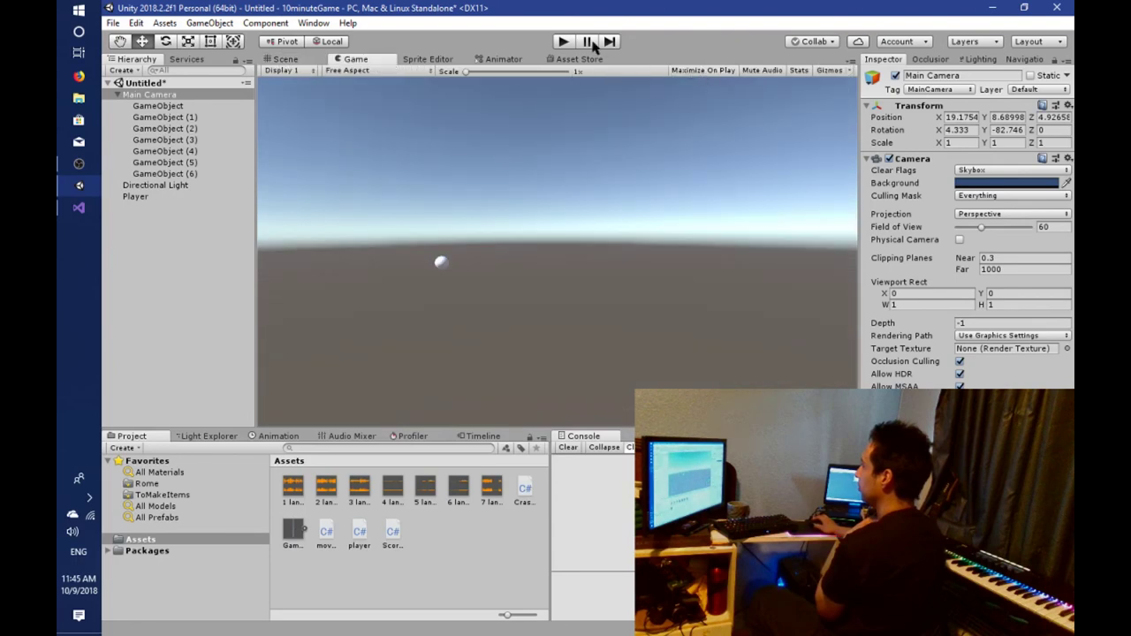
left_click(568, 41)
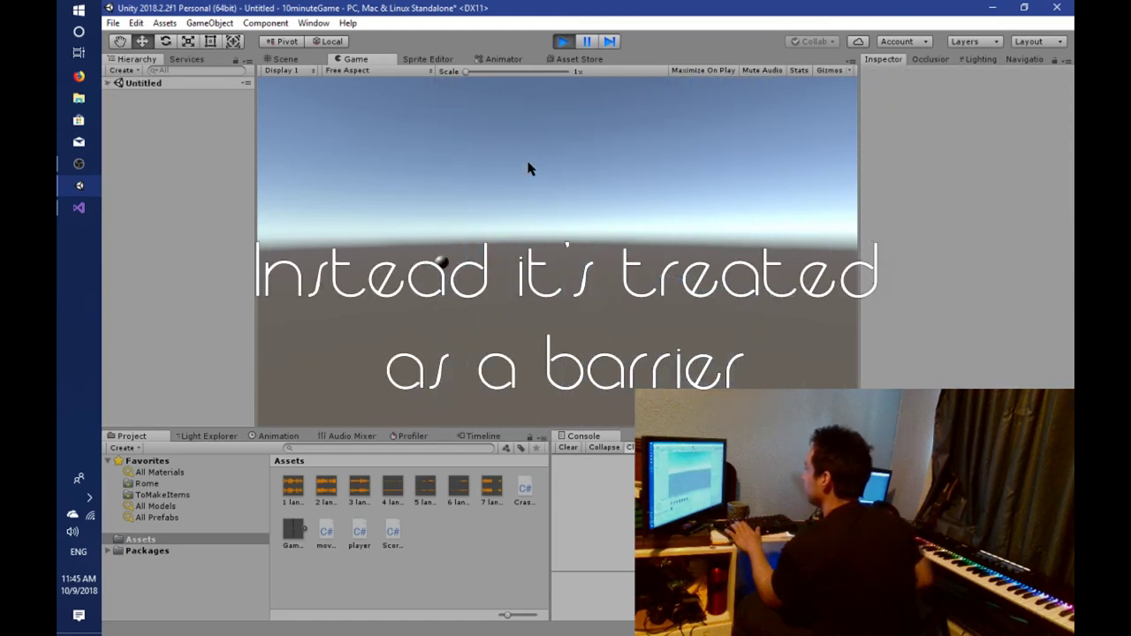
left_click(563, 44)
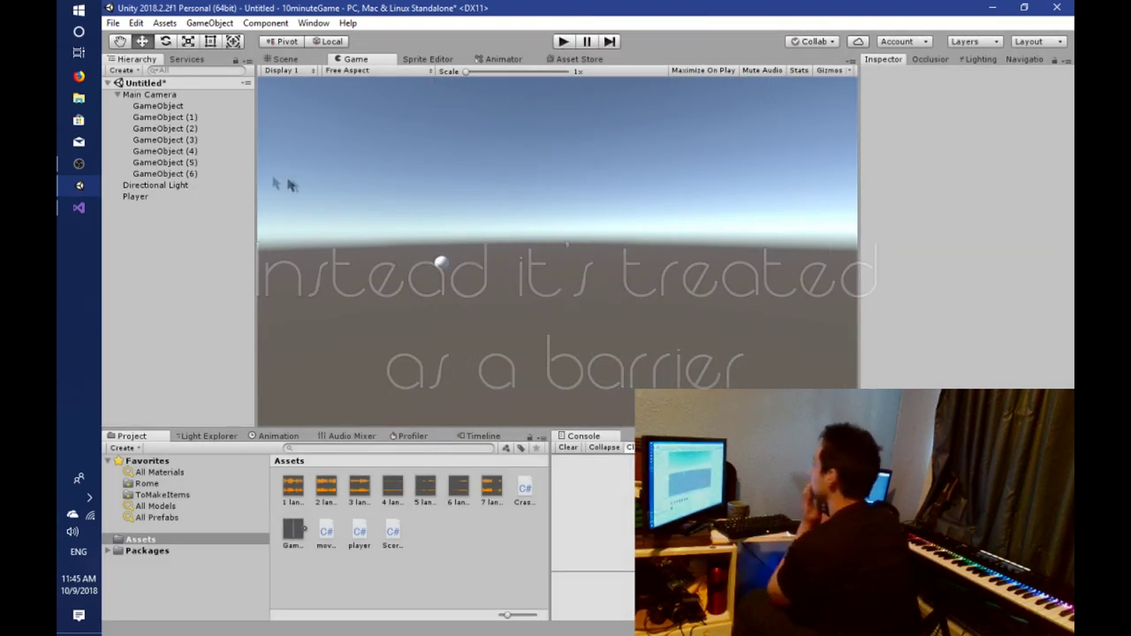
Place a copy of the barrier prefab, inspect its Cube children, then delete the copy.
left_click(297, 536)
left_click_drag(163, 358, 110, 228)
left_click(117, 208)
left_click(143, 219)
left_click(137, 241)
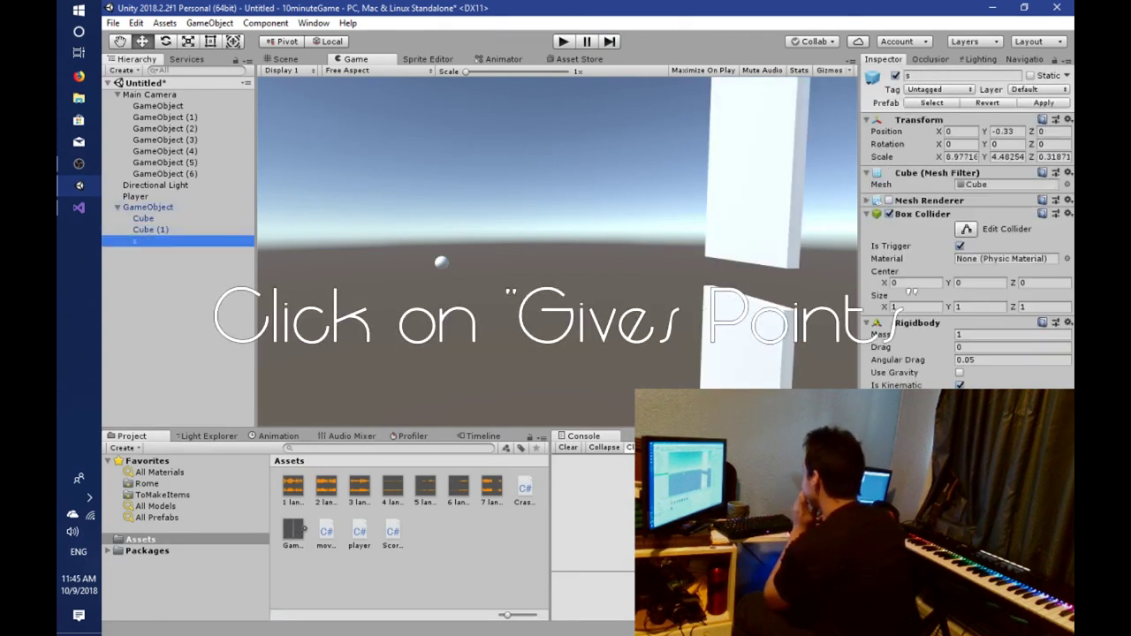
left_click(182, 208)
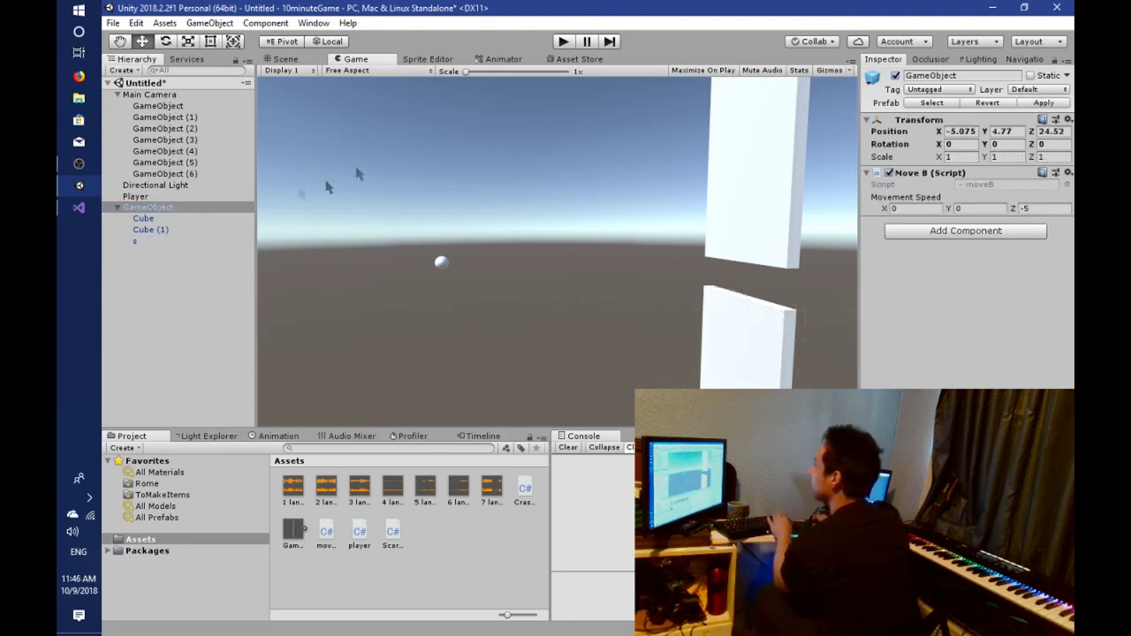
left_click(177, 218)
left_click(150, 207)
key("Delete")
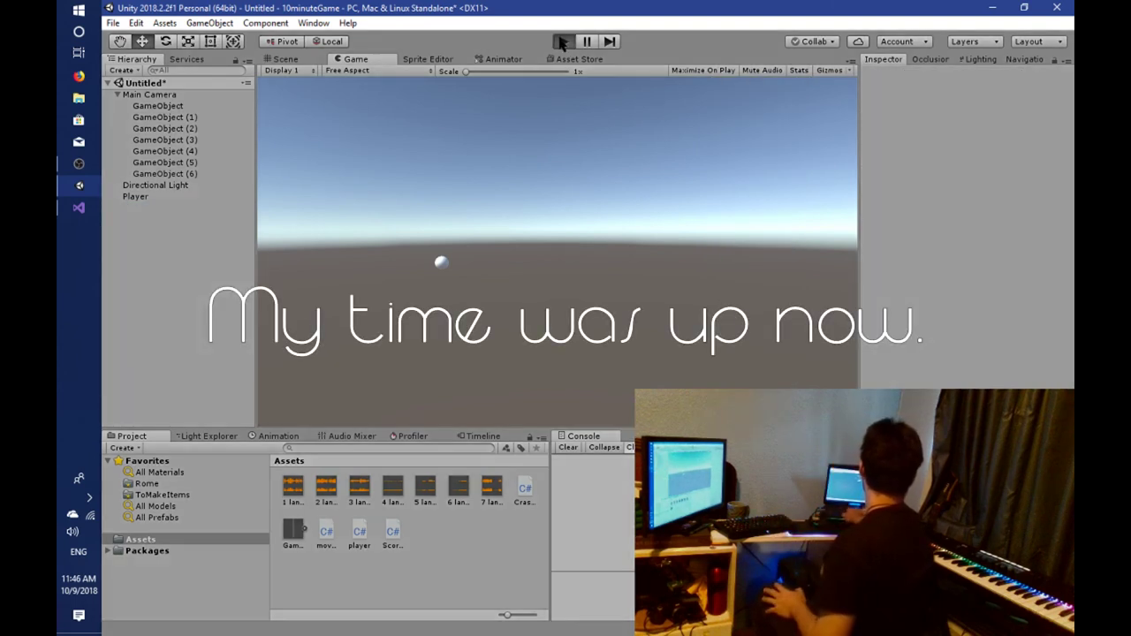
Play the game, jumping the ball with Space as walls spawn, then open the CrashPlaer error's code.
left_click(562, 42)
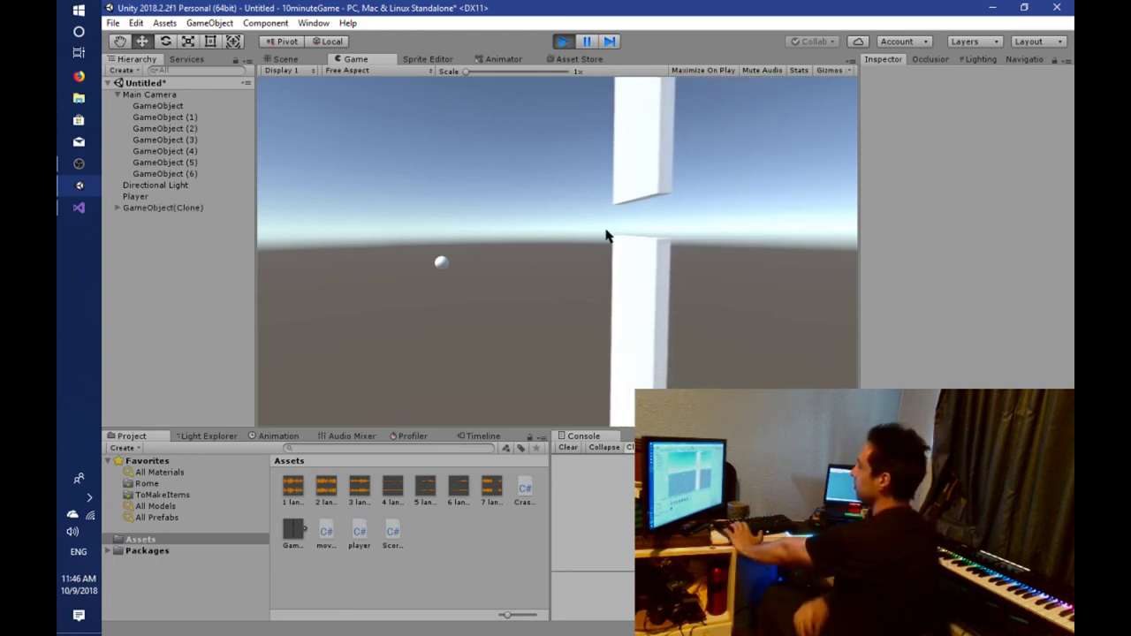
key("space")
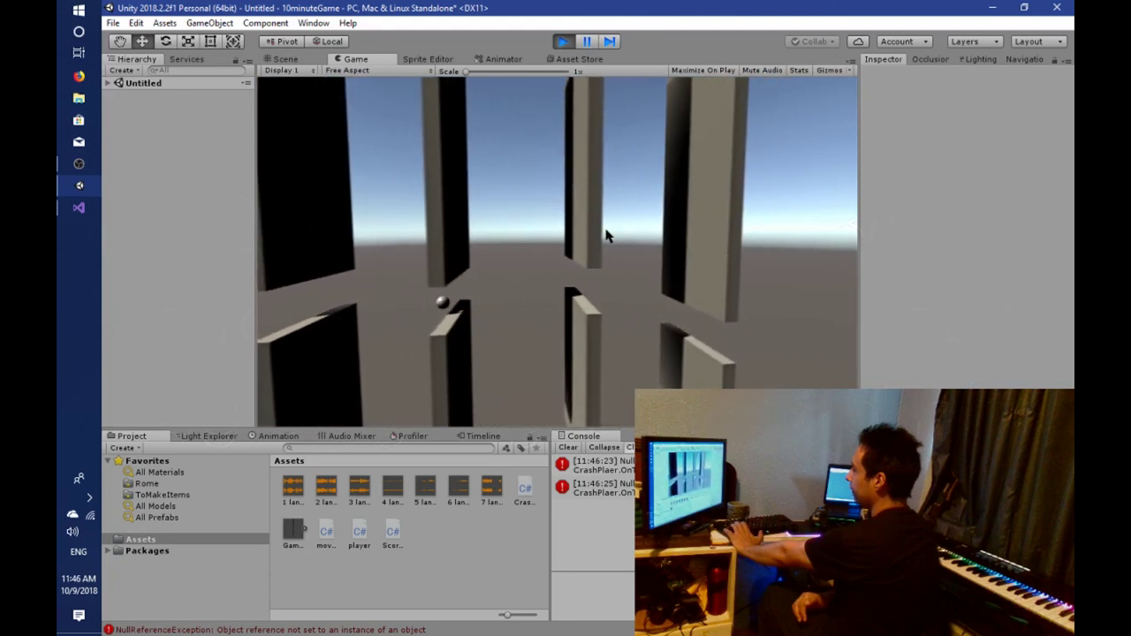
key("space")
key("space")
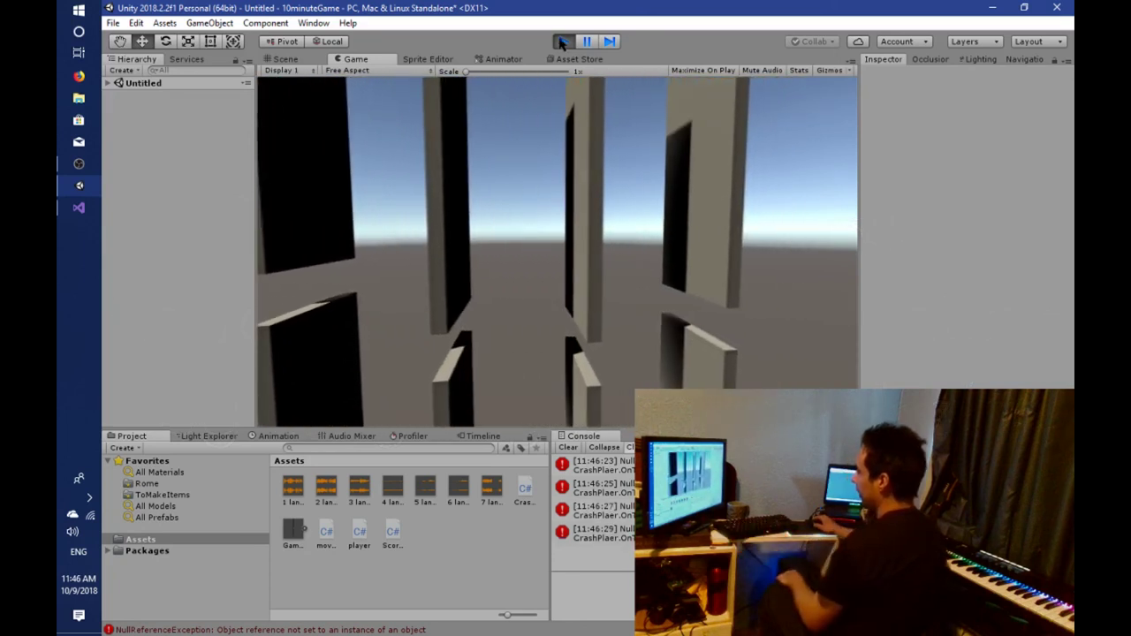
left_click(563, 42)
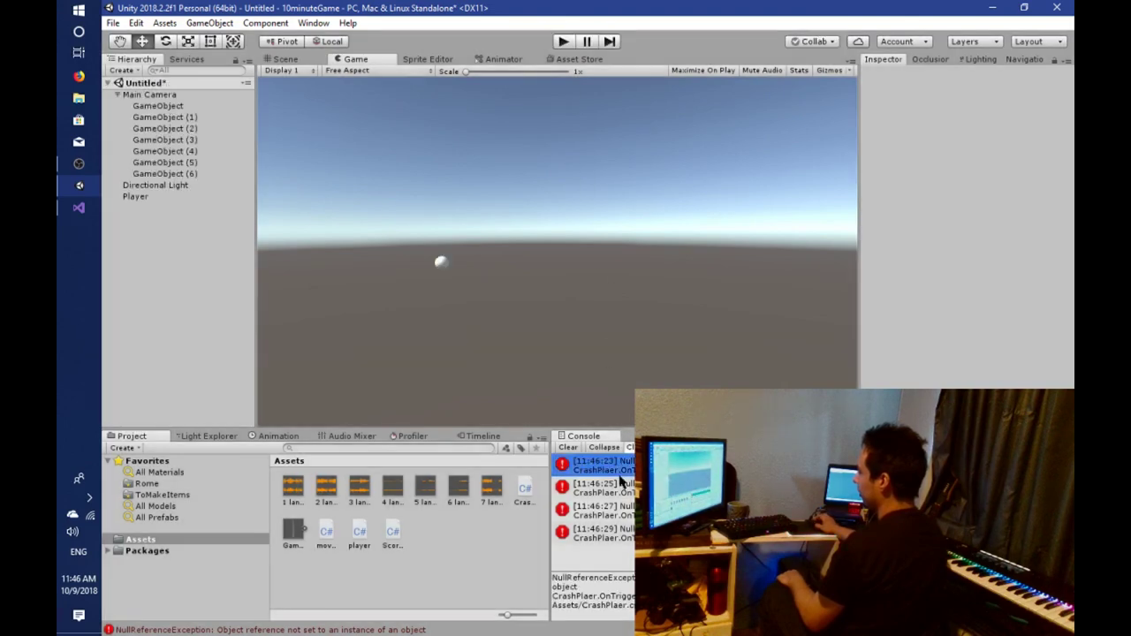
double_click(621, 481)
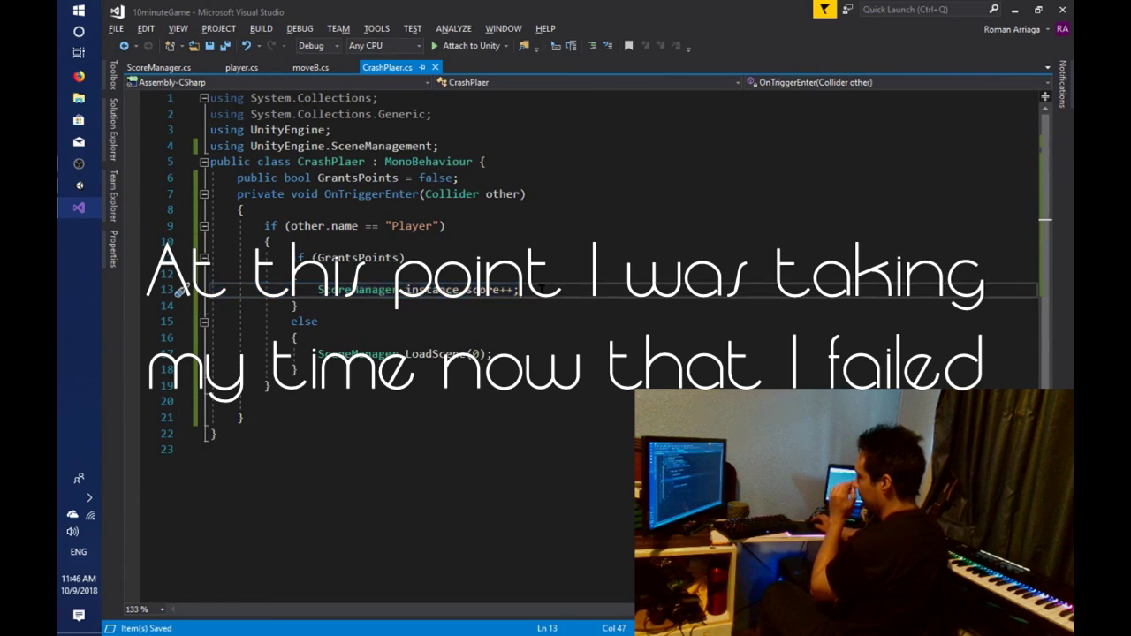
Add a private void Awake() method below Start() in ScoreManager and start assigning 'instance'.
left_click(152, 69)
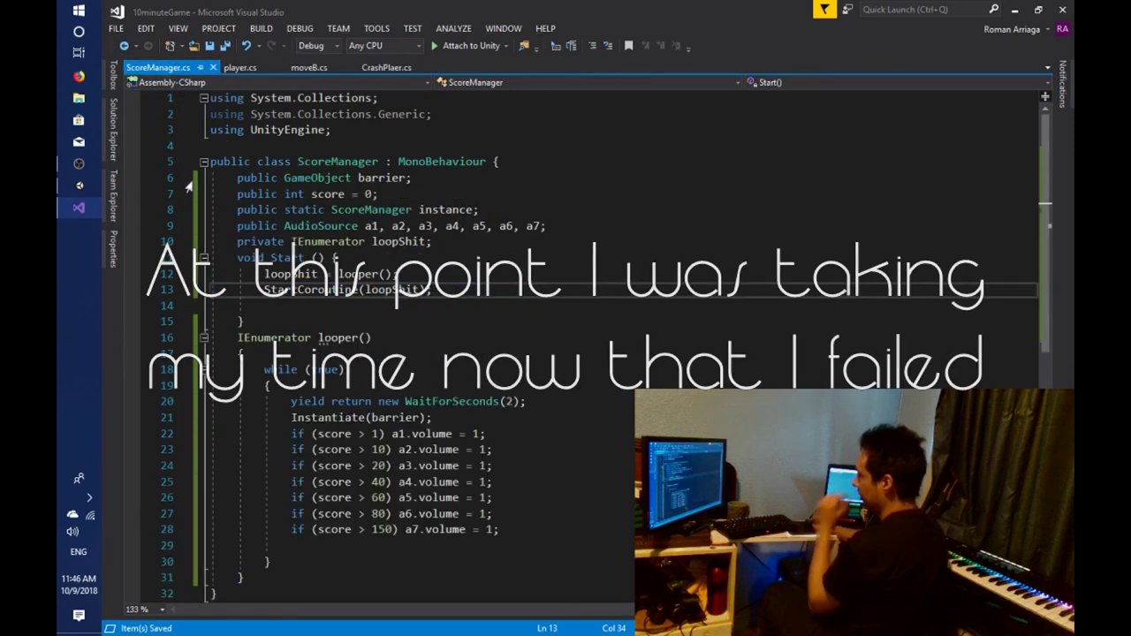
left_click(294, 320)
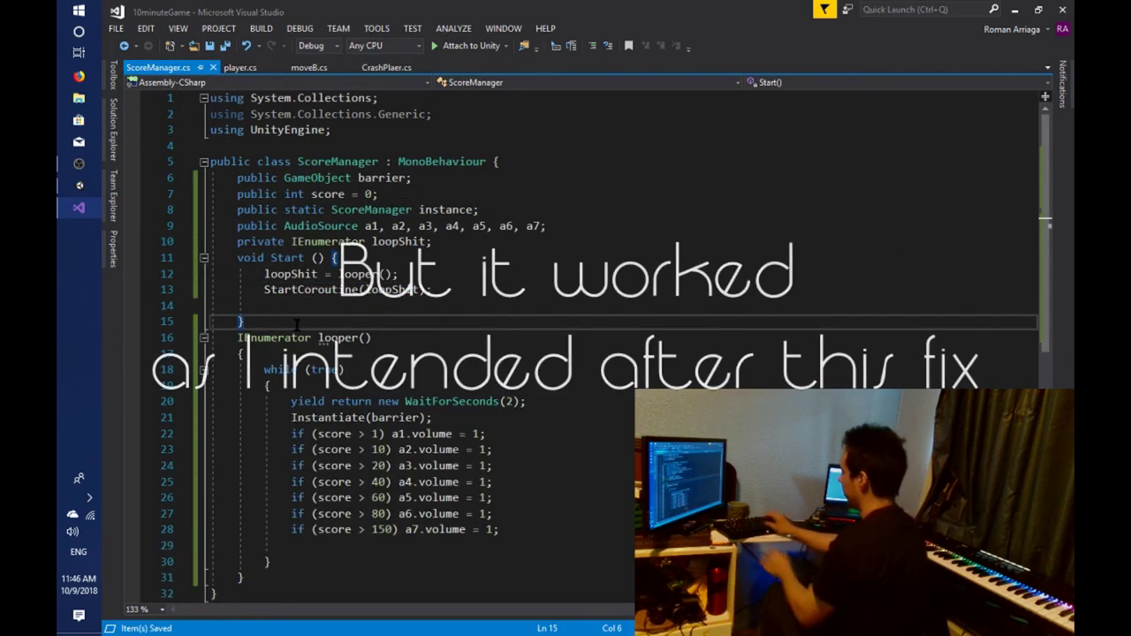
key("Return")
type("Aw")
key("Return")
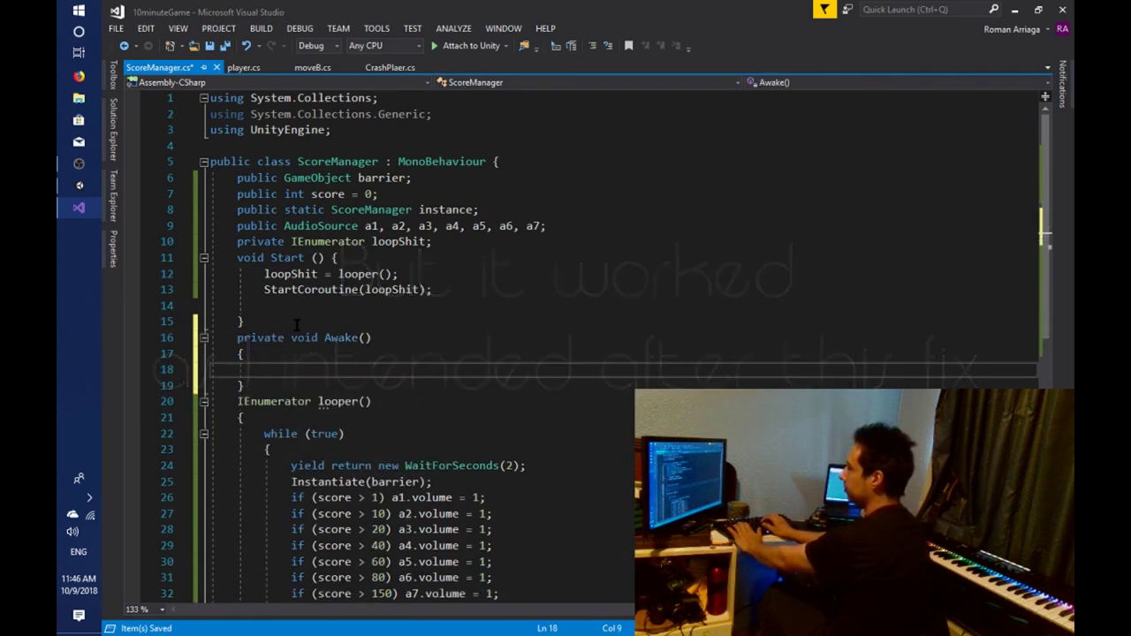
type("instance")
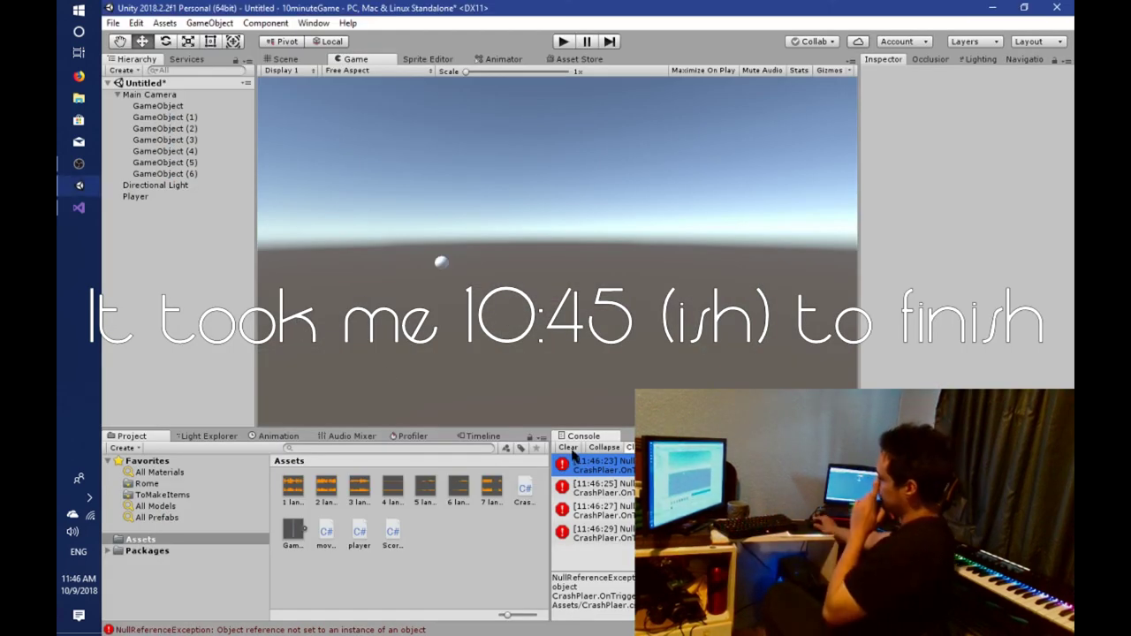
Clear the NullReferenceException entries from the Console and play the game again.
left_click(567, 448)
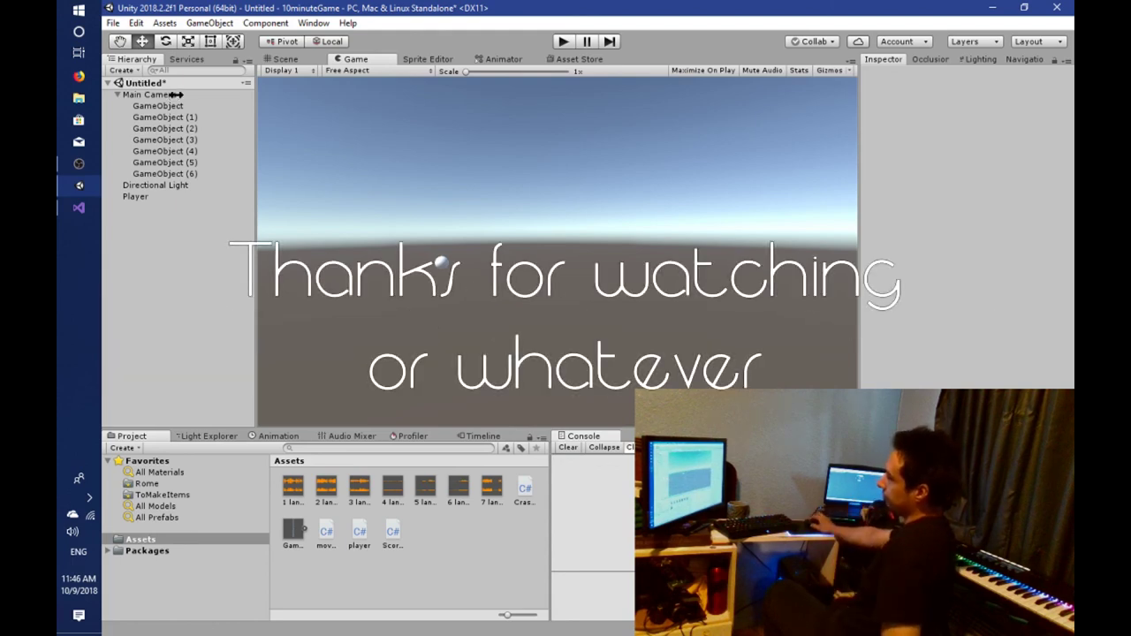
left_click(564, 41)
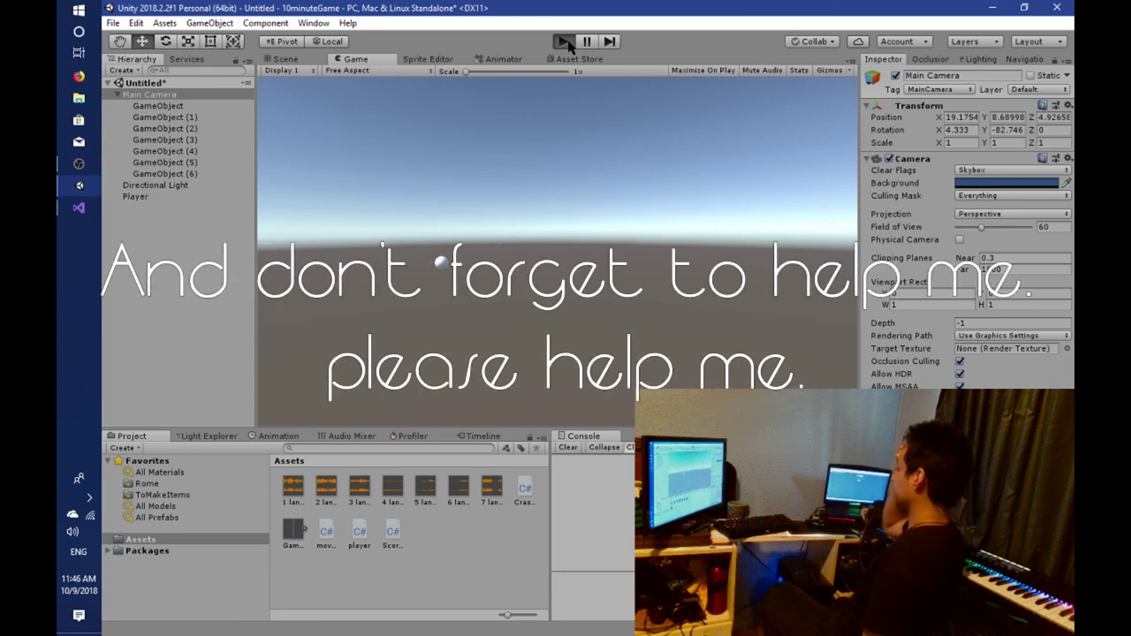